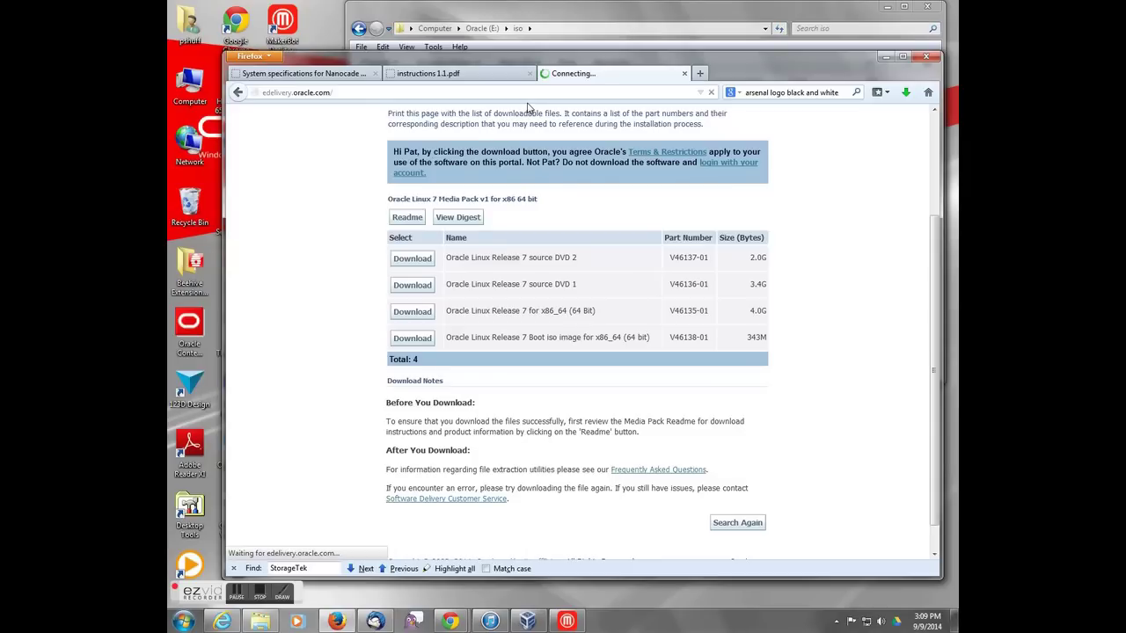
Step: Sign in, switch to the Oracle Linux/VM portal, and accept the license and export restriction terms
click(714, 268)
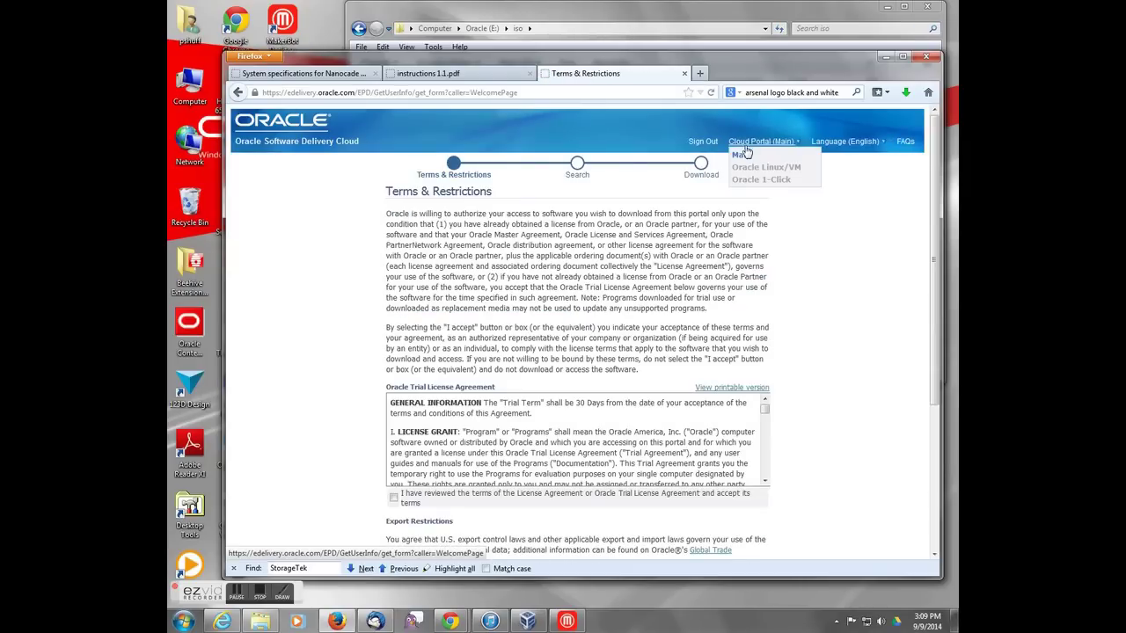
click(756, 170)
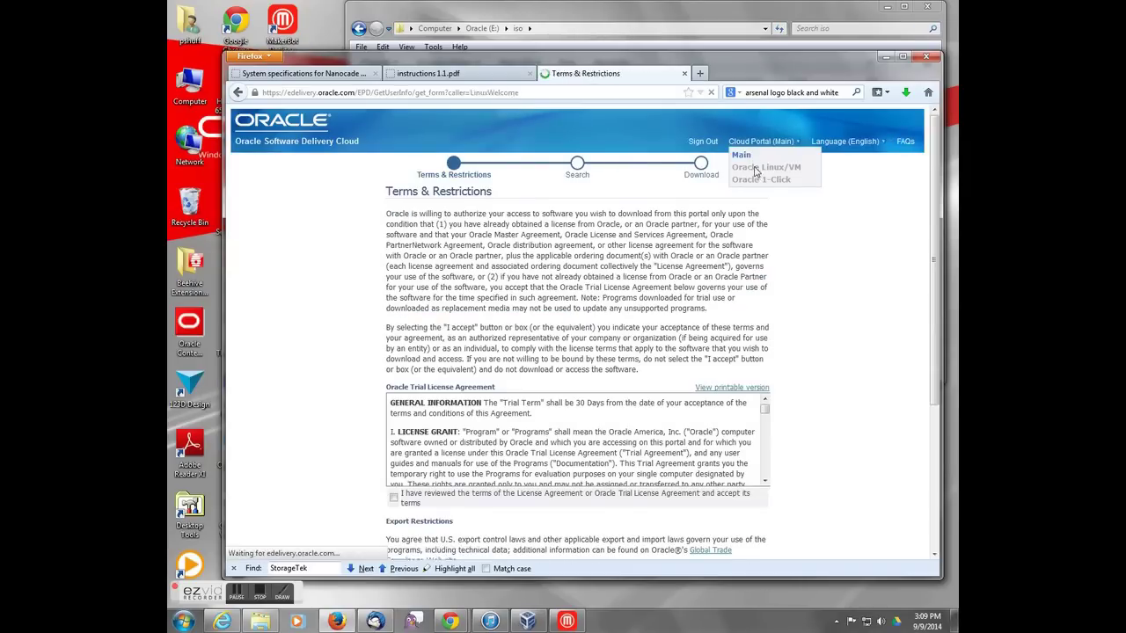
click(393, 519)
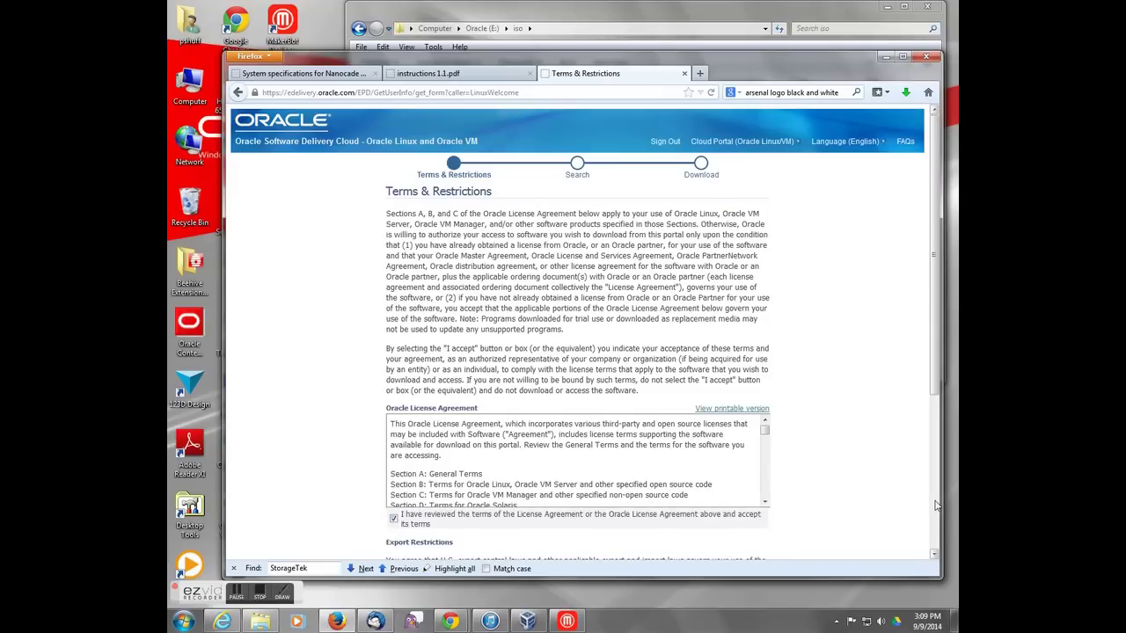
scroll(936, 506, down, 5)
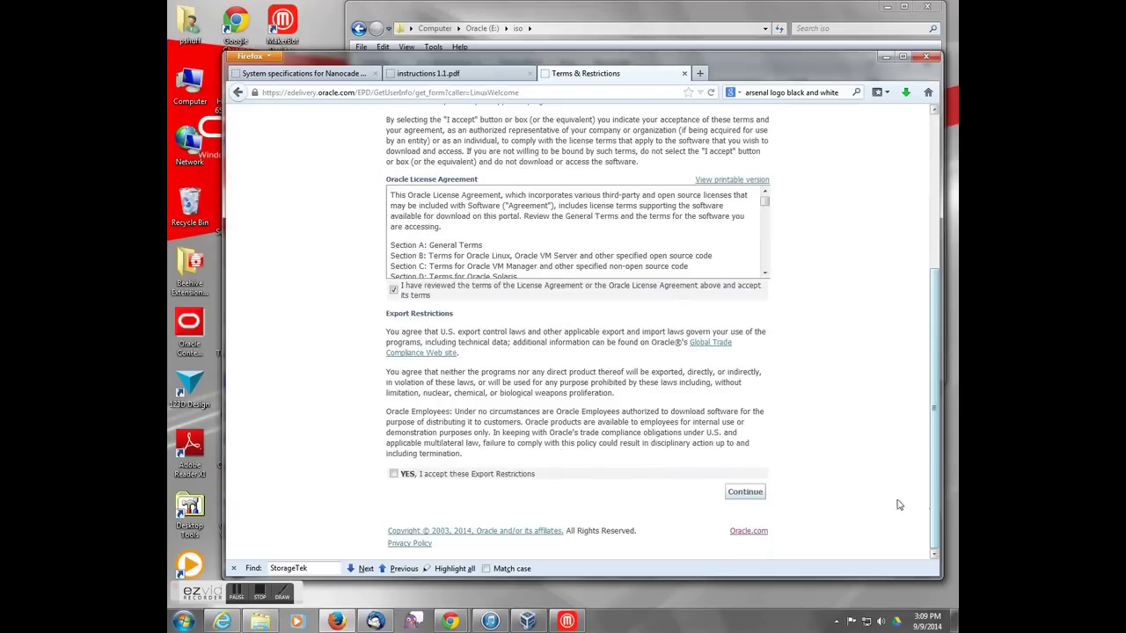
click(394, 475)
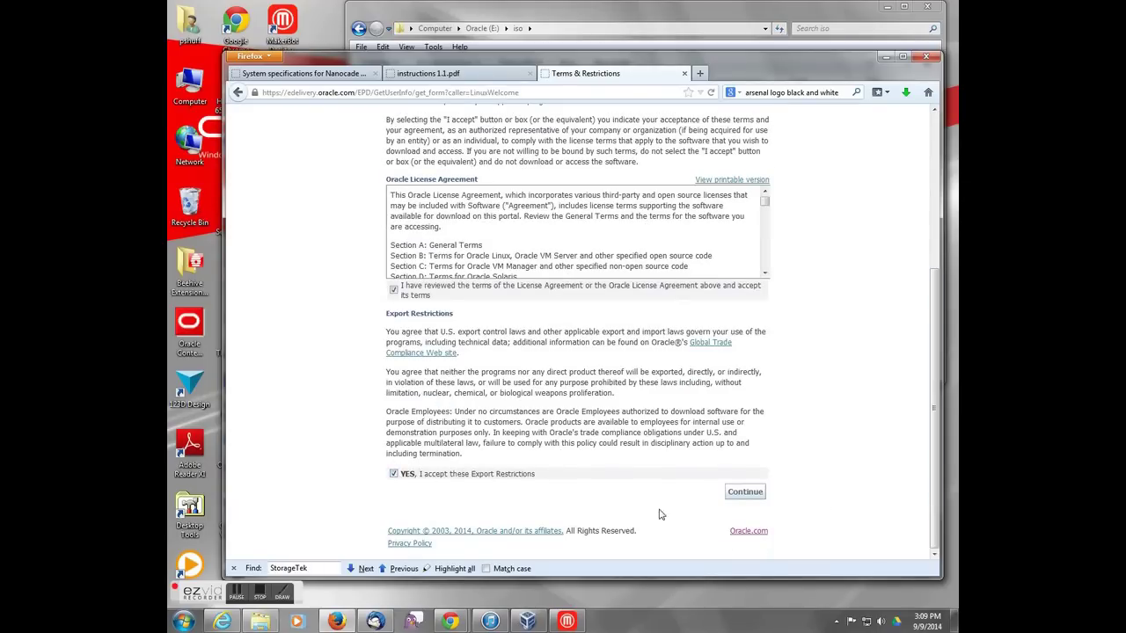
click(753, 495)
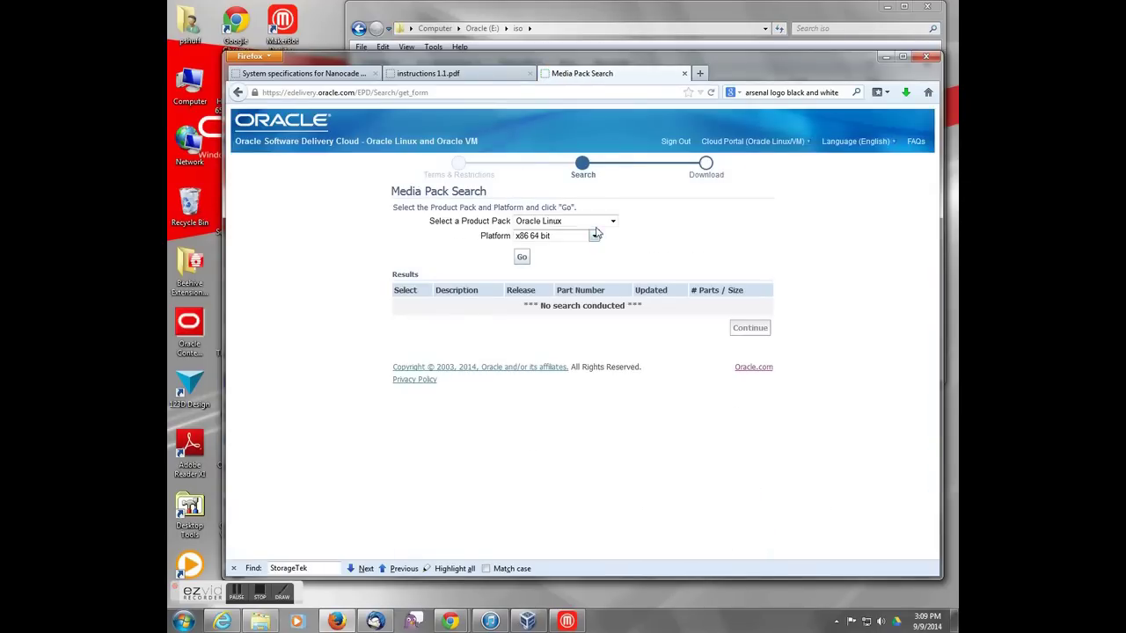
Step: Search Oracle Linux media packs for x86 64 bit and open the Oracle Linux 7 Media Pack
click(607, 222)
click(593, 246)
click(595, 236)
click(552, 278)
click(523, 259)
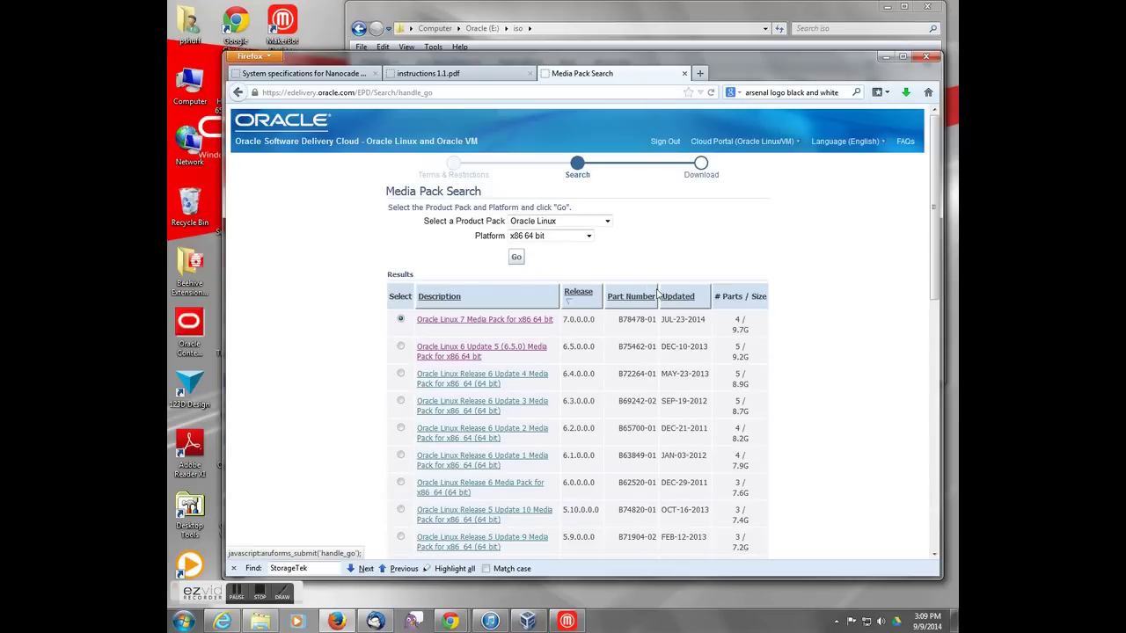
click(679, 299)
click(467, 310)
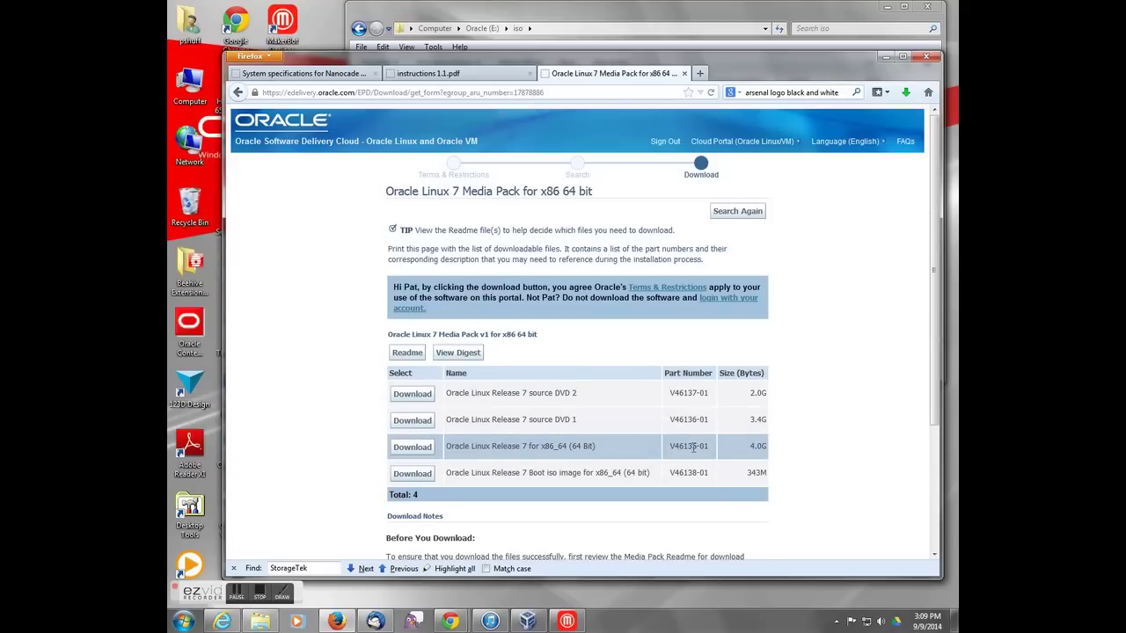
Step: Cancel the V46135-01 ISO download, confirm it is already in the iso folder, and minimize the browser
triple_click(694, 448)
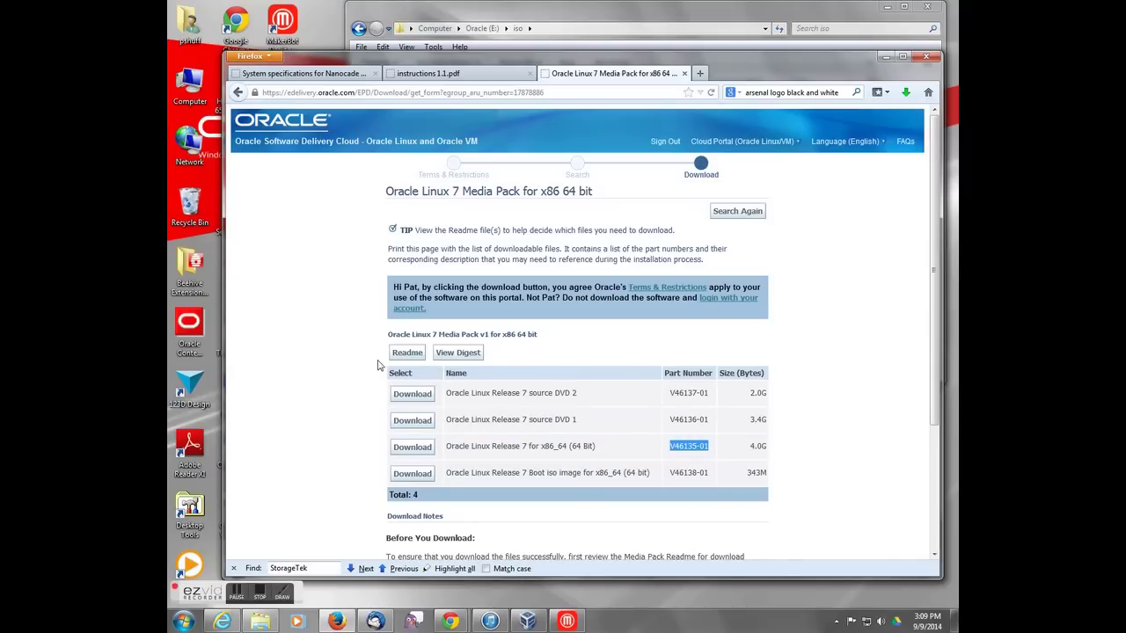
click(411, 448)
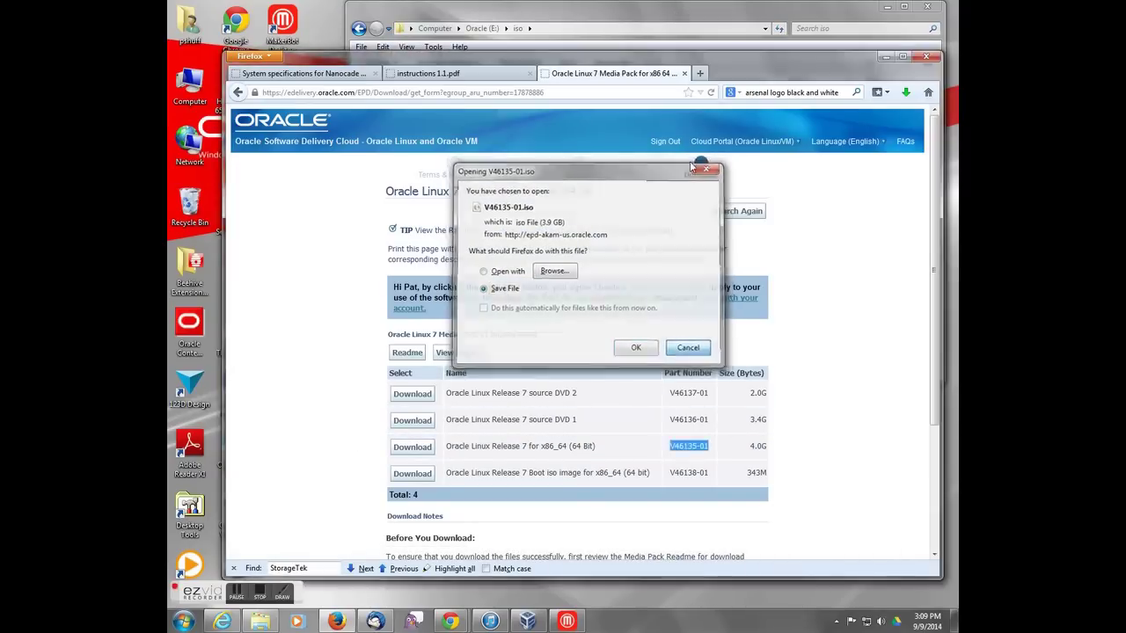
click(684, 351)
click(649, 22)
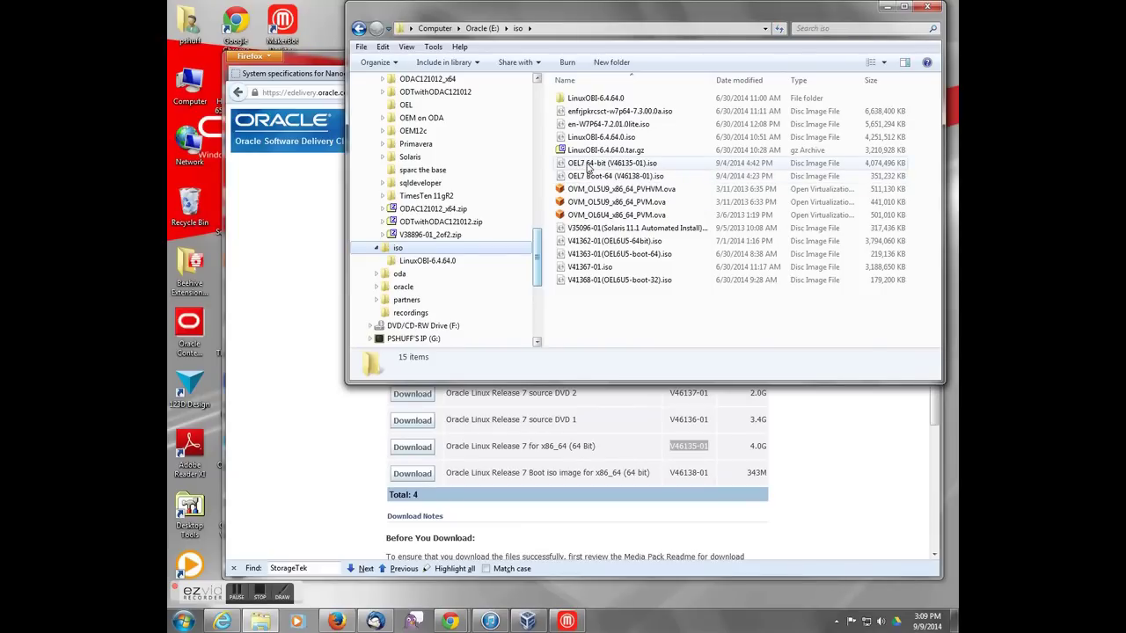
click(589, 167)
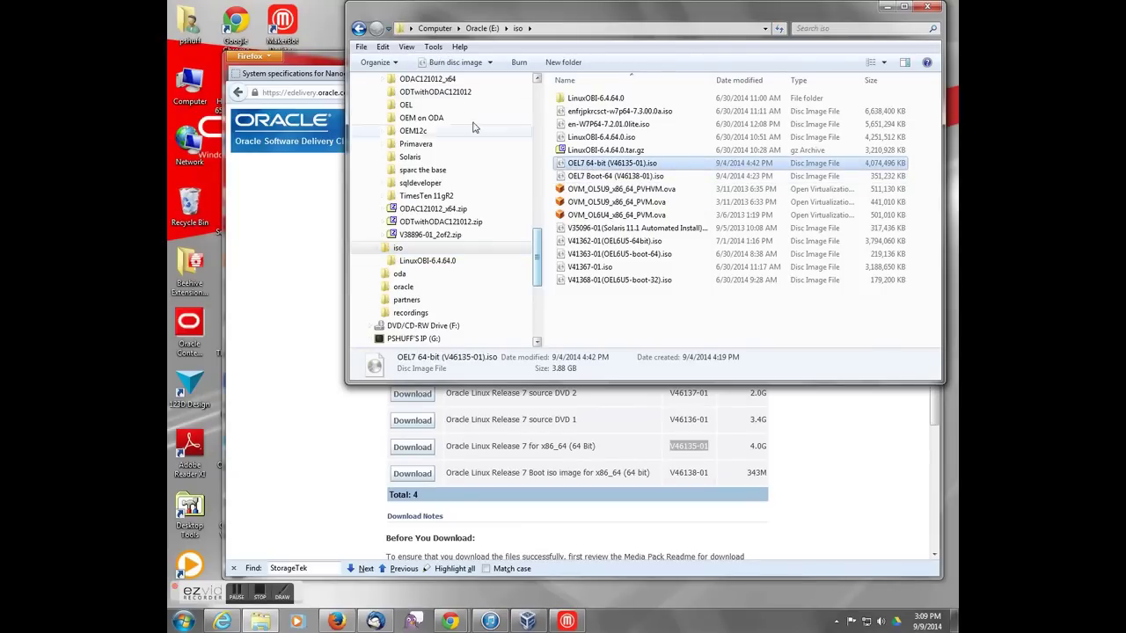
click(317, 58)
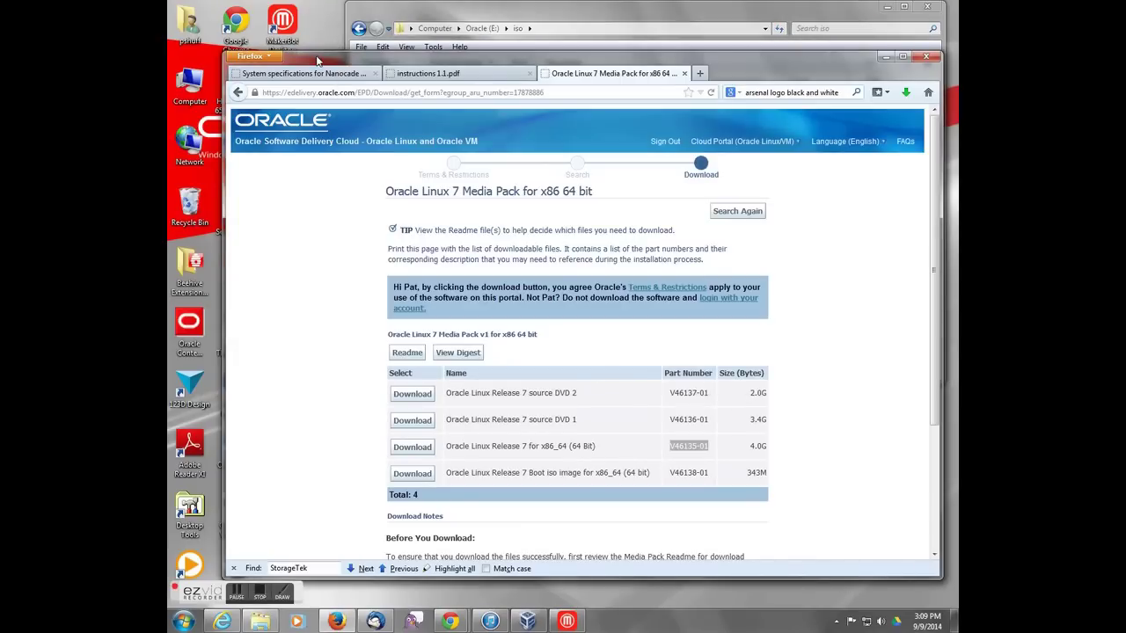
click(884, 56)
Step: Launch VirtualBox and start a new VM named OEL7 base demo of type Linux, Oracle (64 bit)
double_click(234, 508)
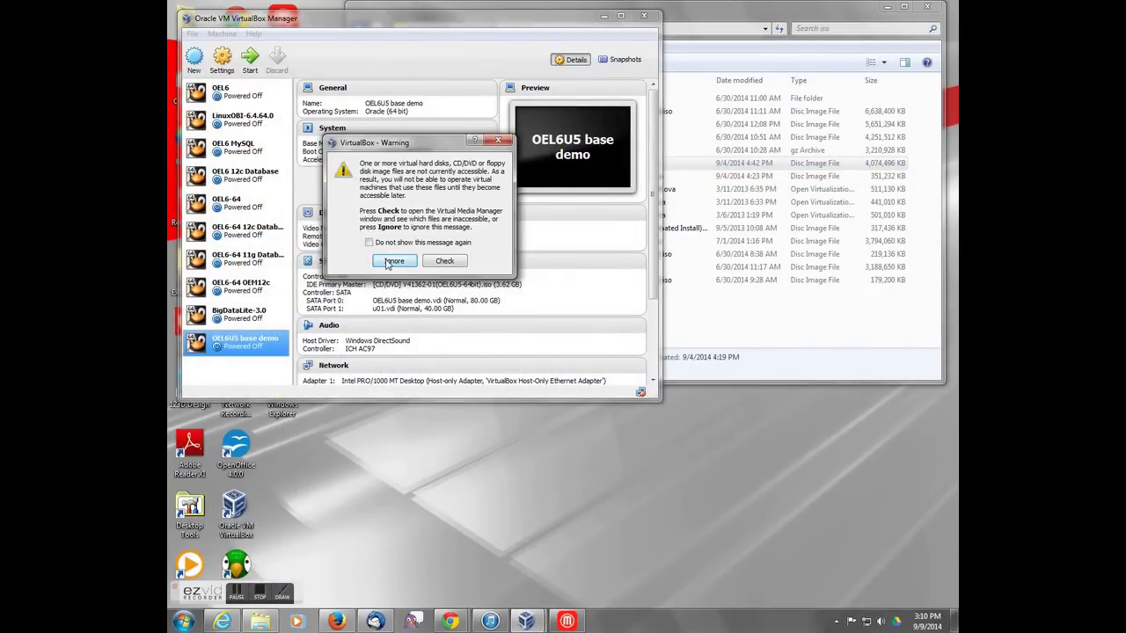
click(394, 260)
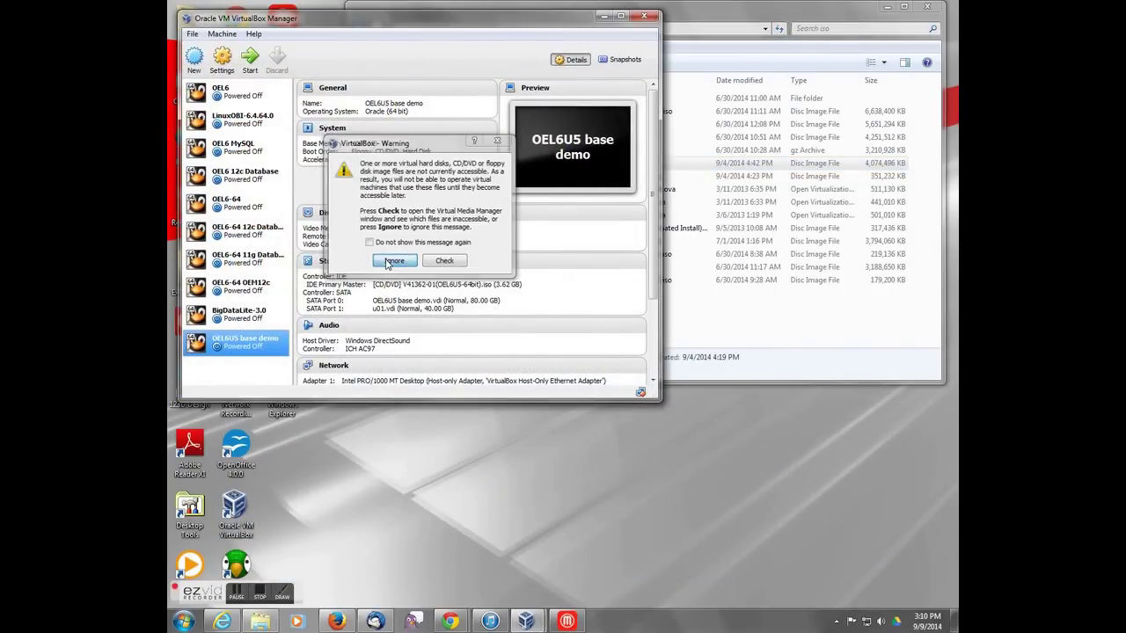
click(194, 60)
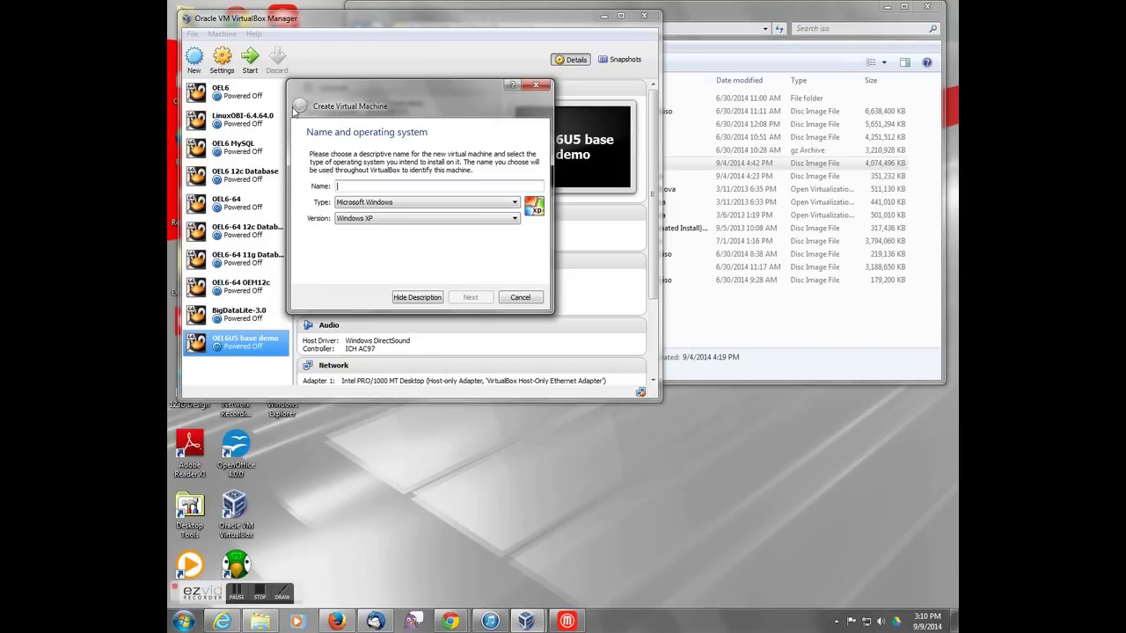
text(OEL7 base demo)
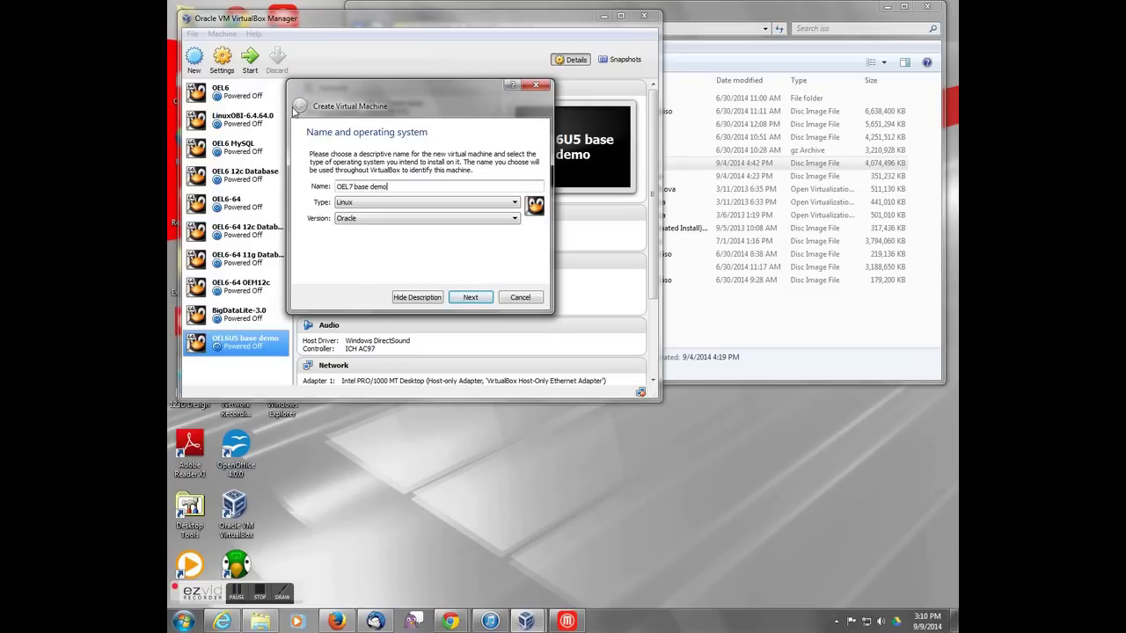
click(377, 205)
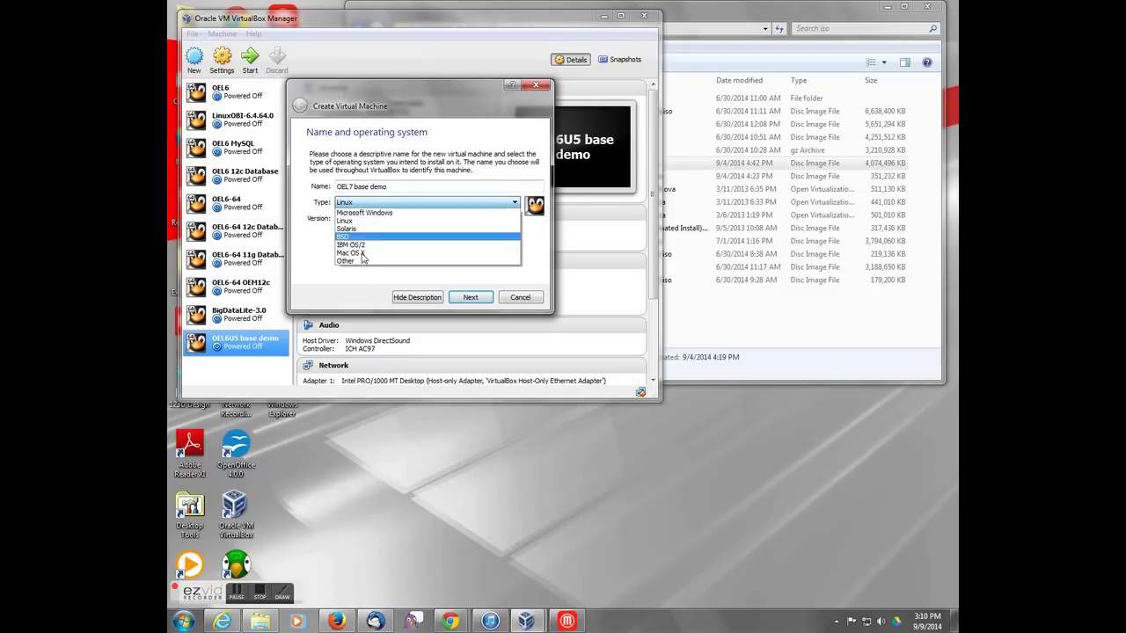
click(345, 220)
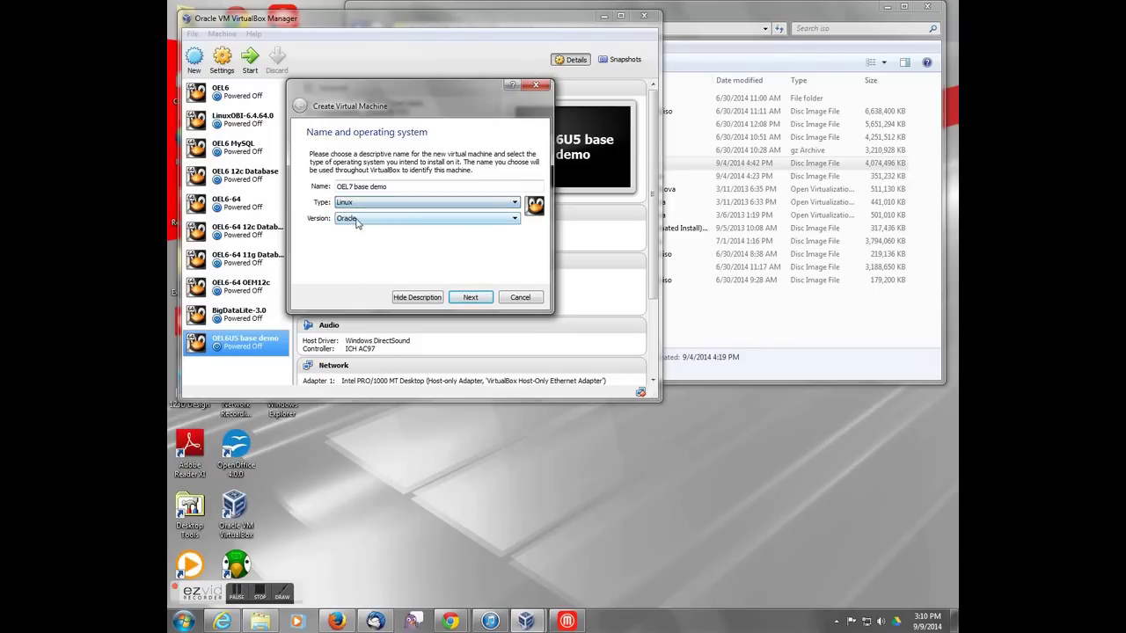
click(387, 218)
click(516, 301)
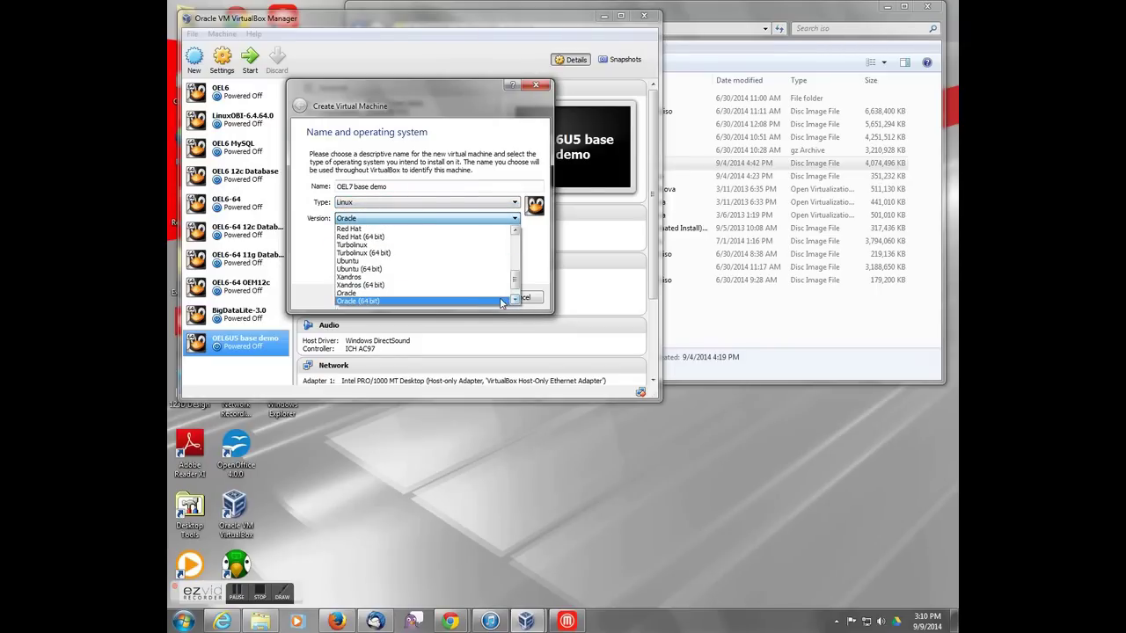
click(495, 302)
Step: Give the VM 4096 MB memory and a new 80 GB VDI hard disk, then create it
click(470, 297)
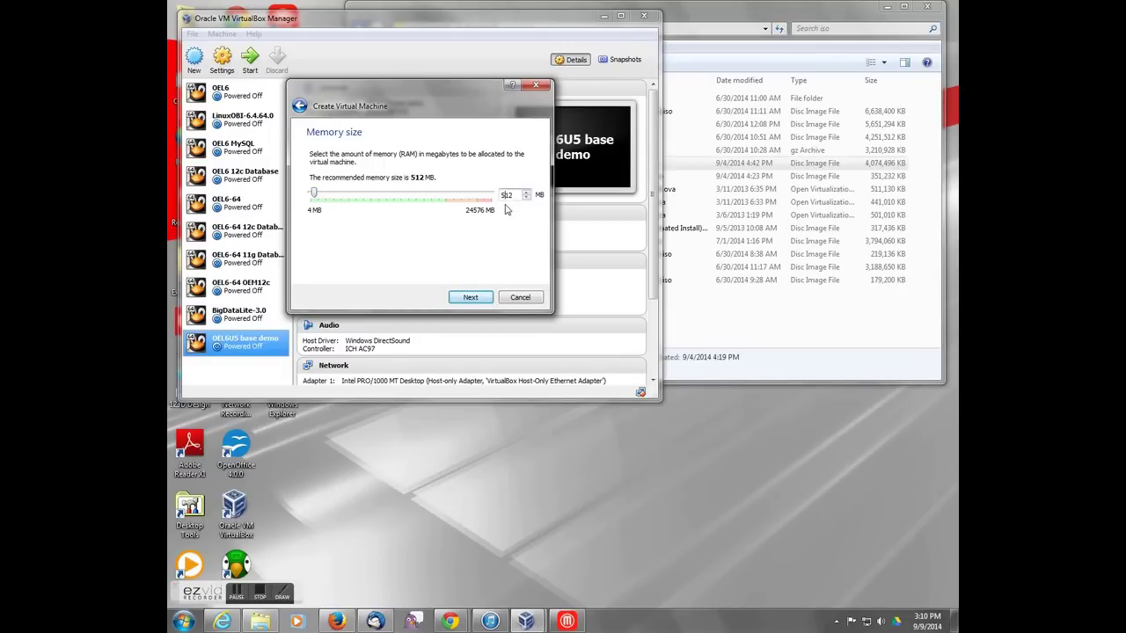
text(4096)
click(471, 299)
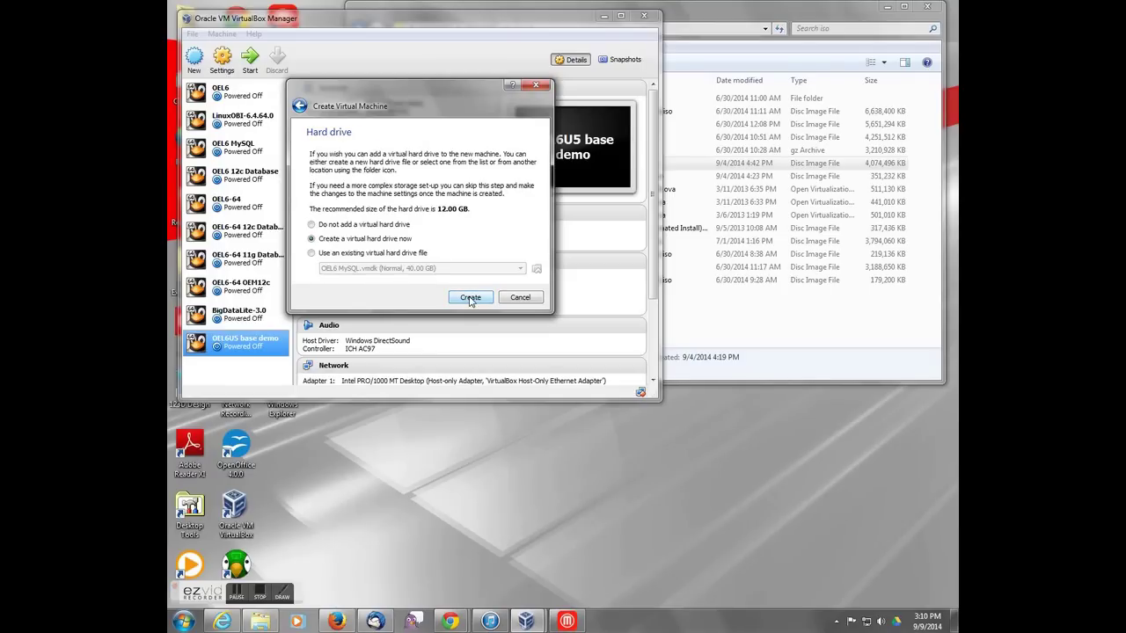
click(467, 298)
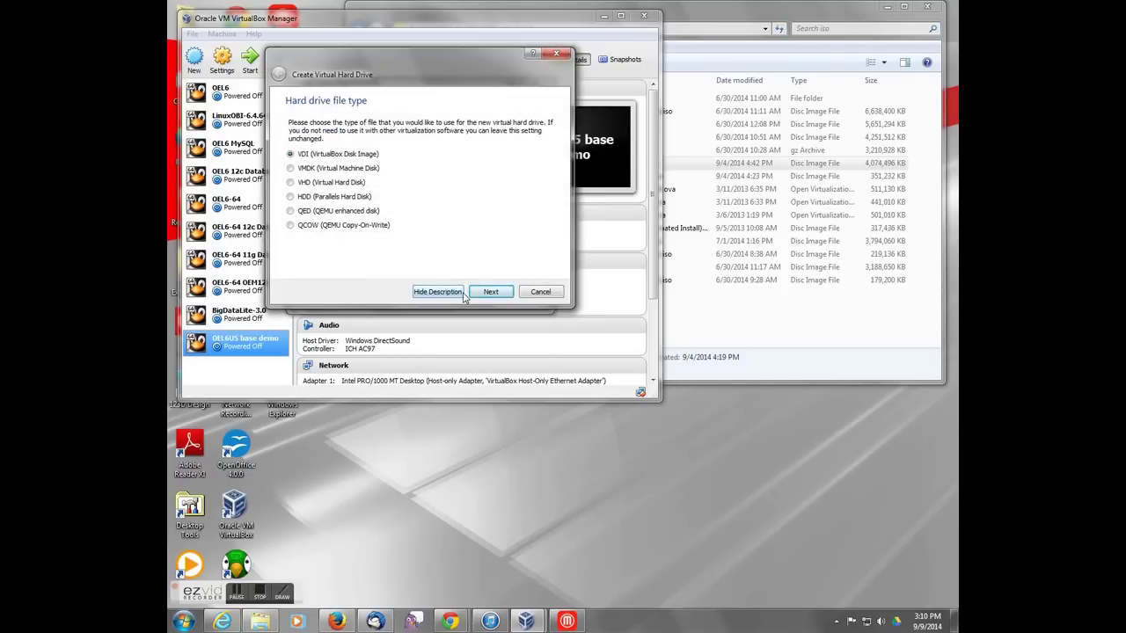
click(490, 294)
click(491, 293)
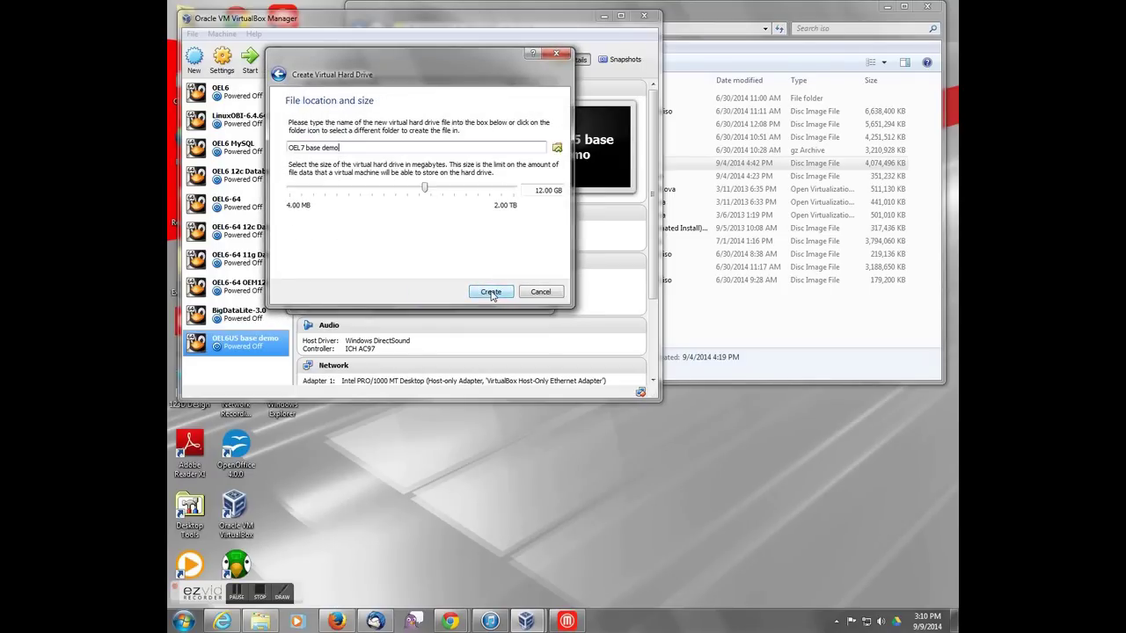
click(543, 192)
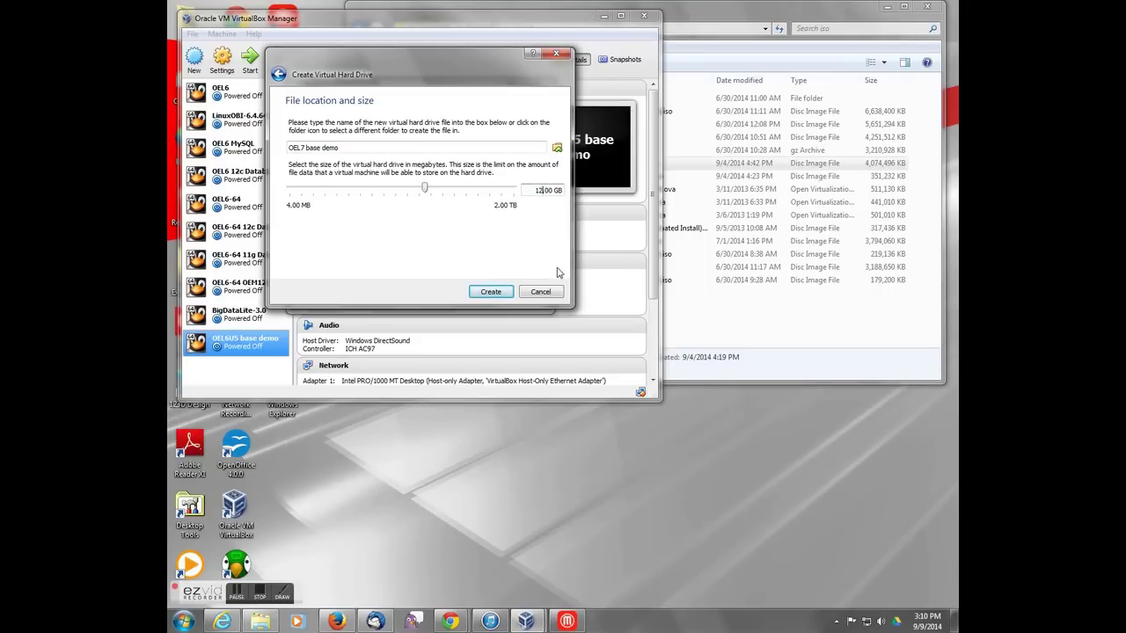
key(BackSpace)
key(BackSpace)
text(80)
click(491, 291)
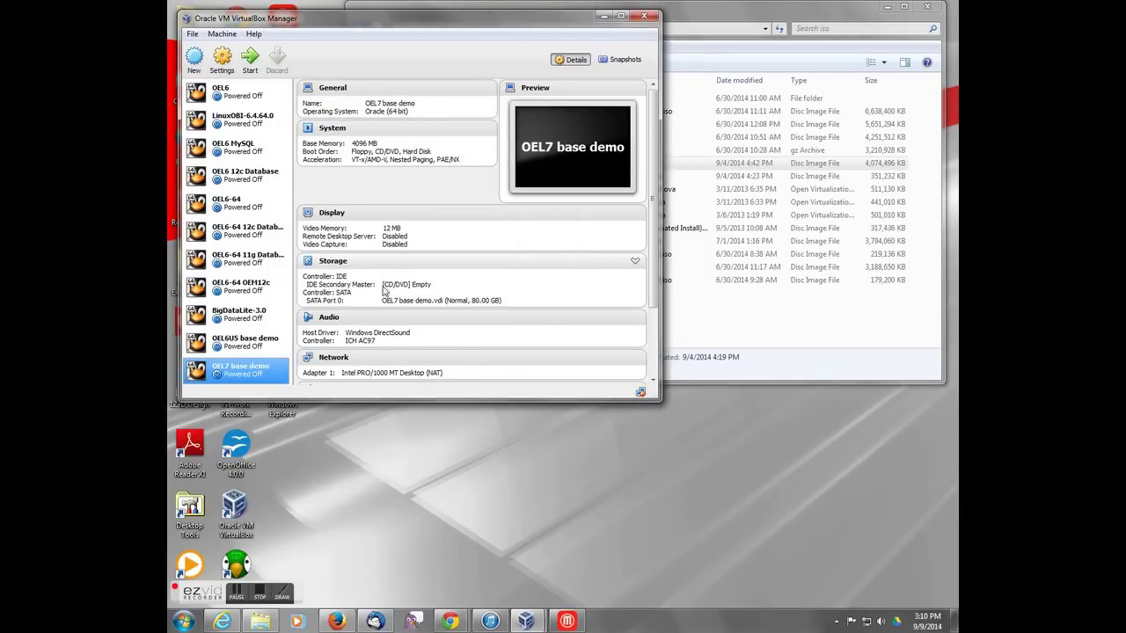
Step: In the VM's storage settings, add a hard disk to the SATA controller, then cancel the existing-file browser
click(334, 262)
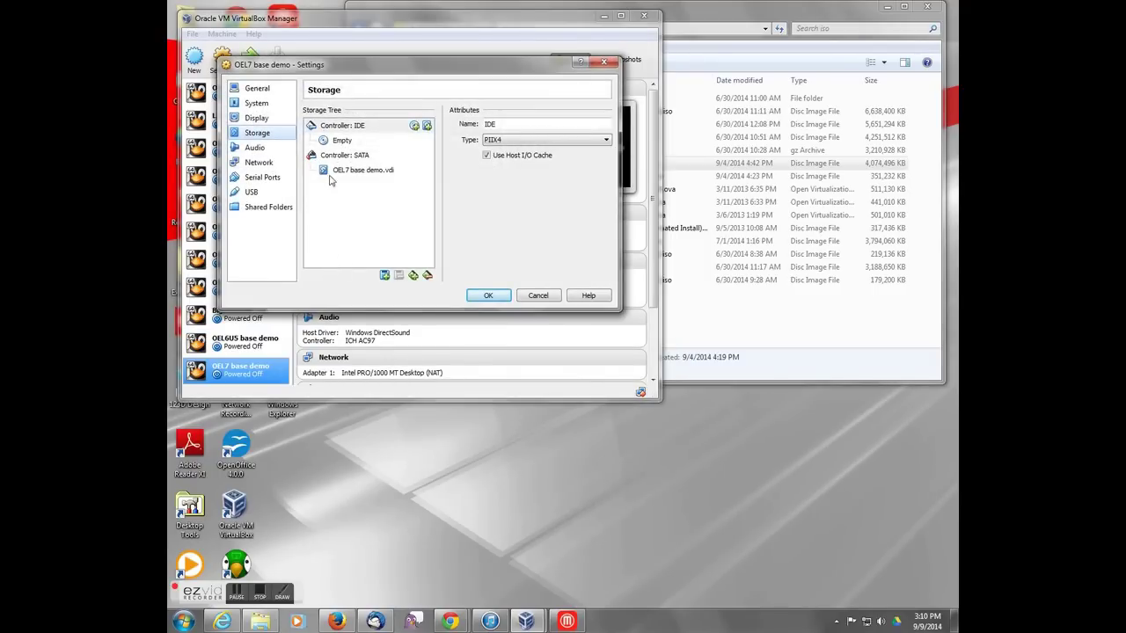
click(349, 158)
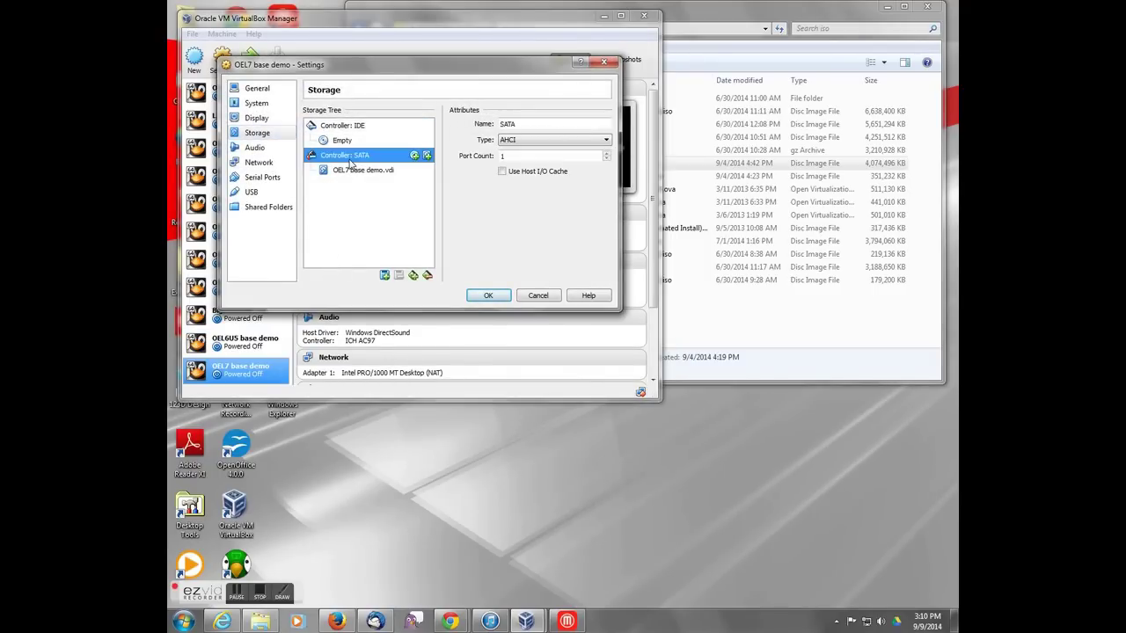
click(384, 276)
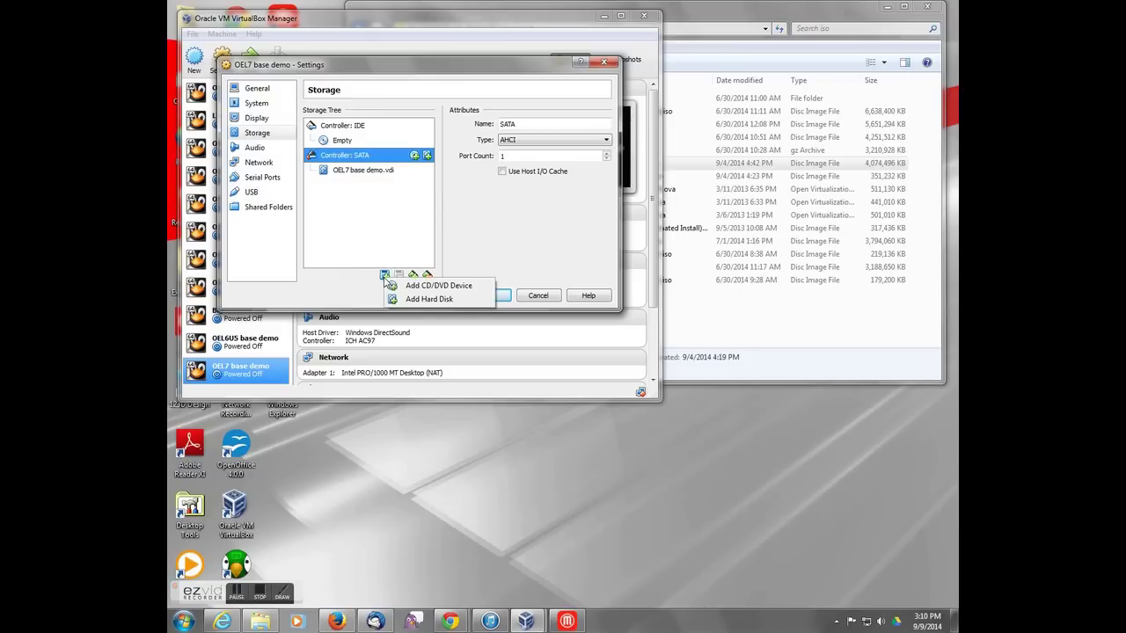
click(423, 300)
click(409, 216)
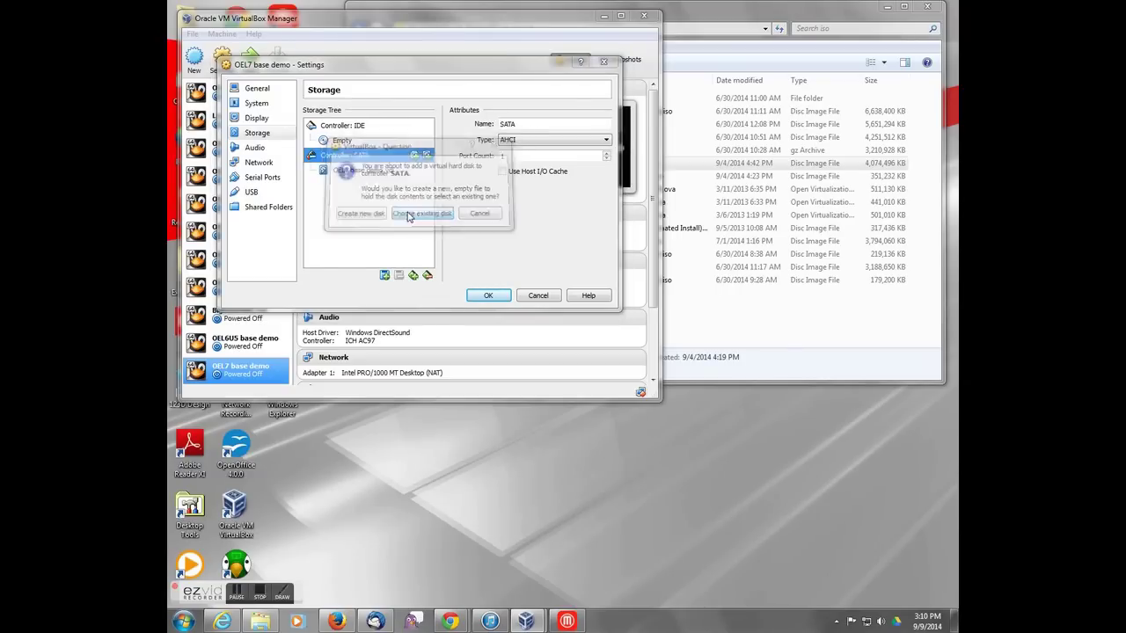
click(778, 389)
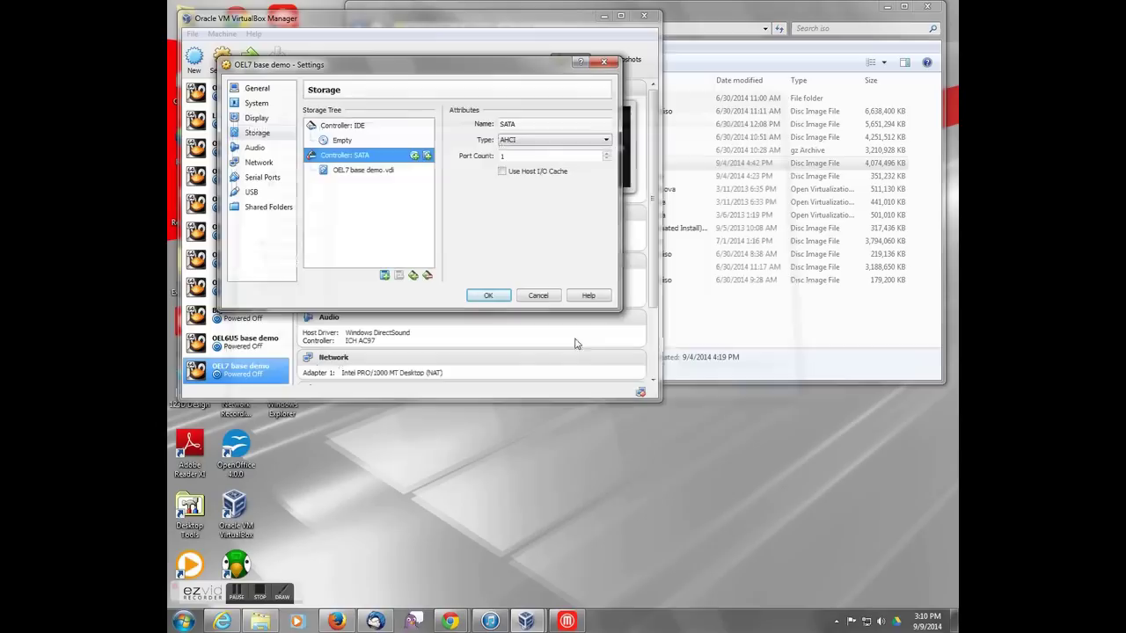
Step: Create a new dynamically allocated VDI disk named u01 with a size of 49 GB
click(385, 276)
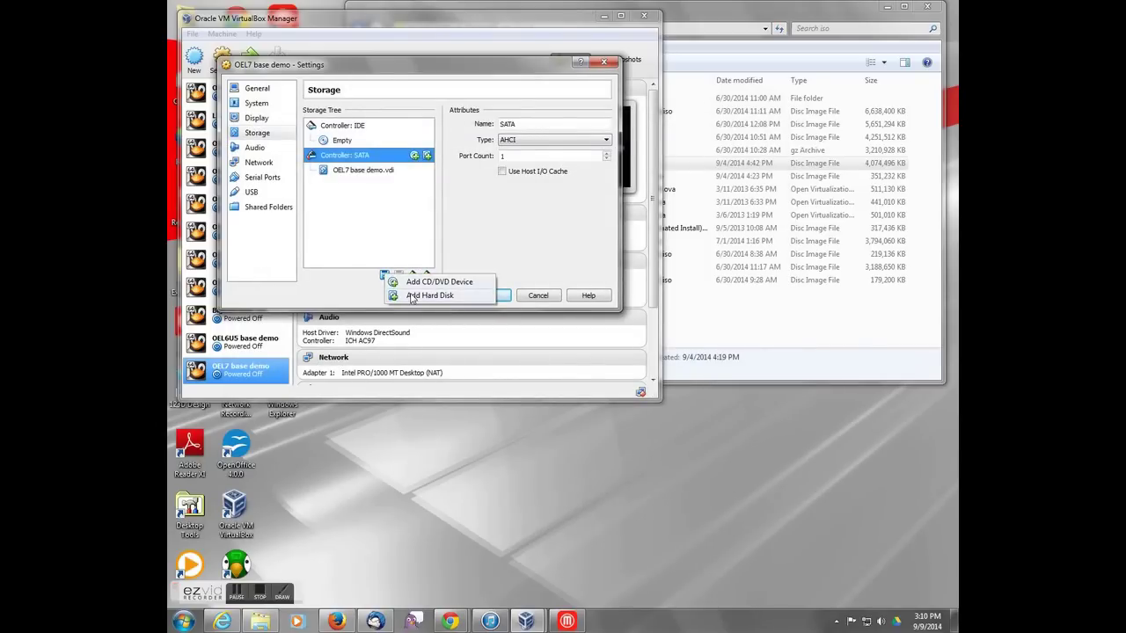
click(413, 293)
click(359, 216)
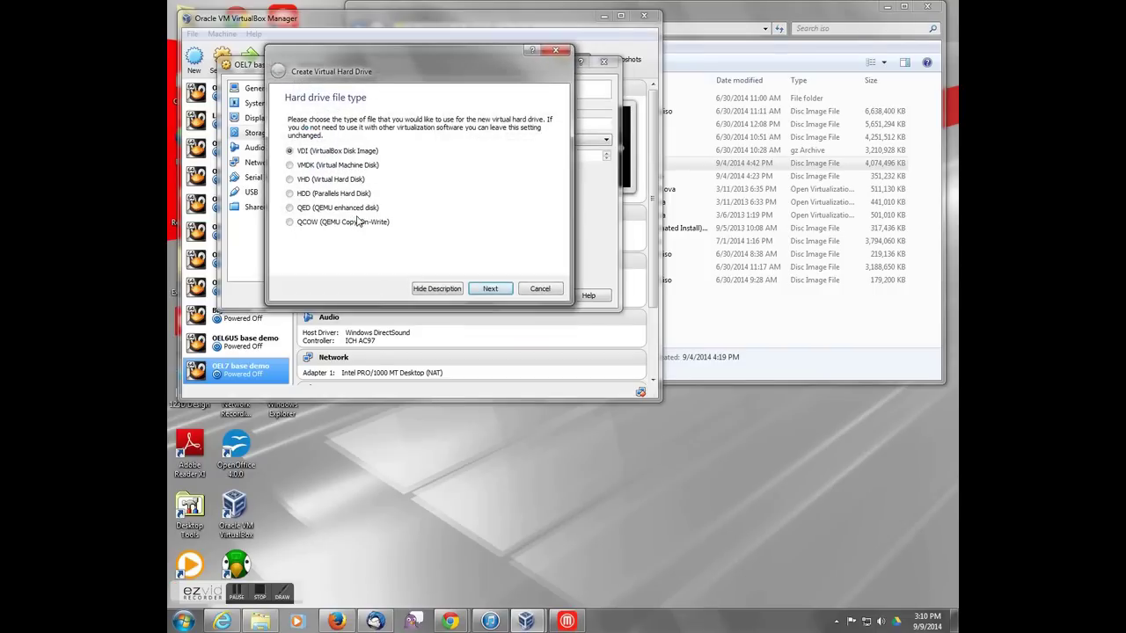
click(478, 293)
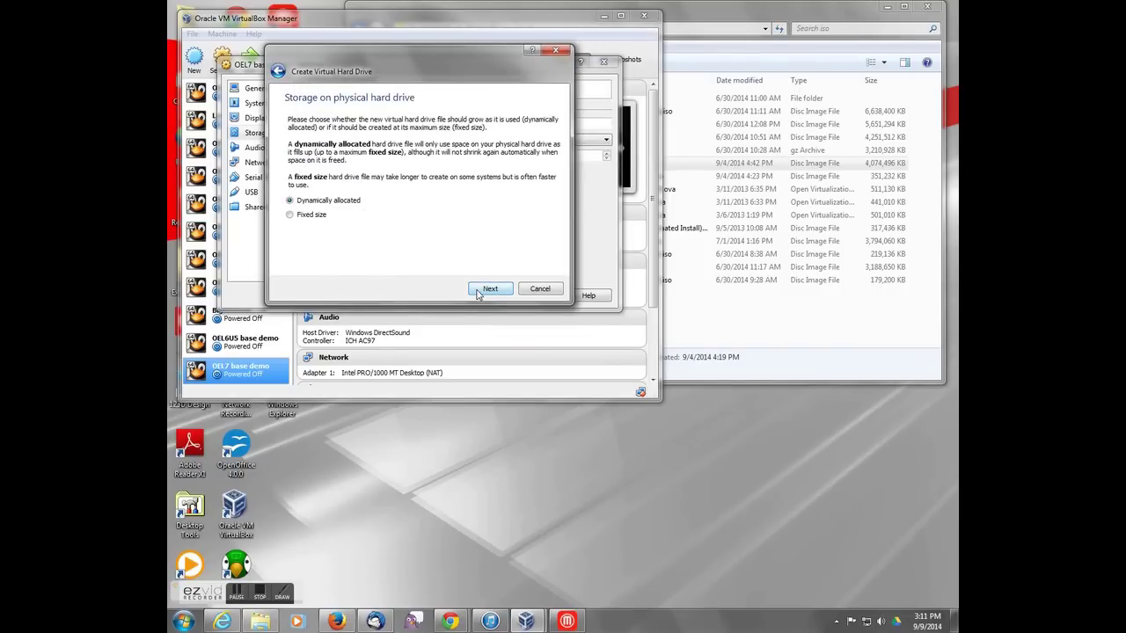
click(485, 294)
click(537, 187)
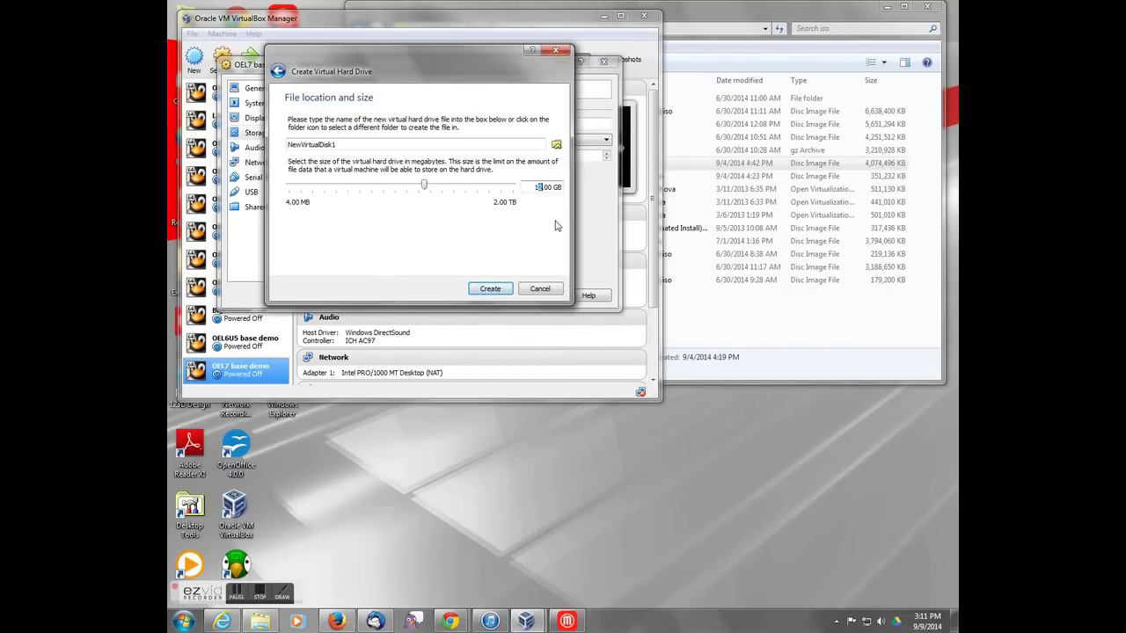
key(BackSpace)
key(BackSpace)
text(49)
drag(289, 144, 230, 139)
text(u01)
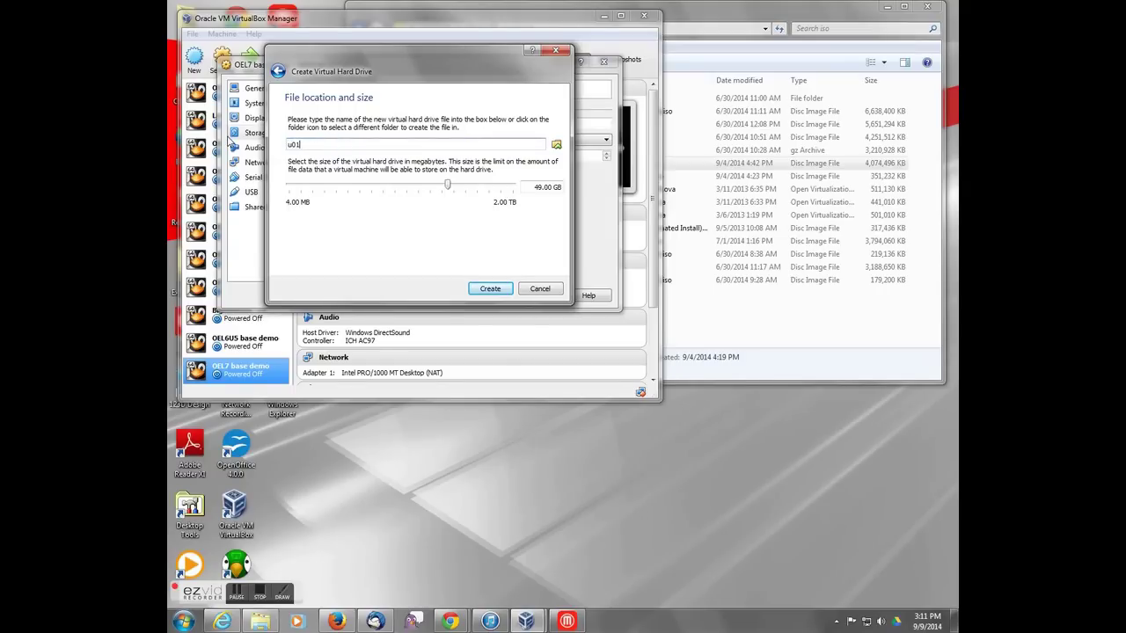
click(480, 290)
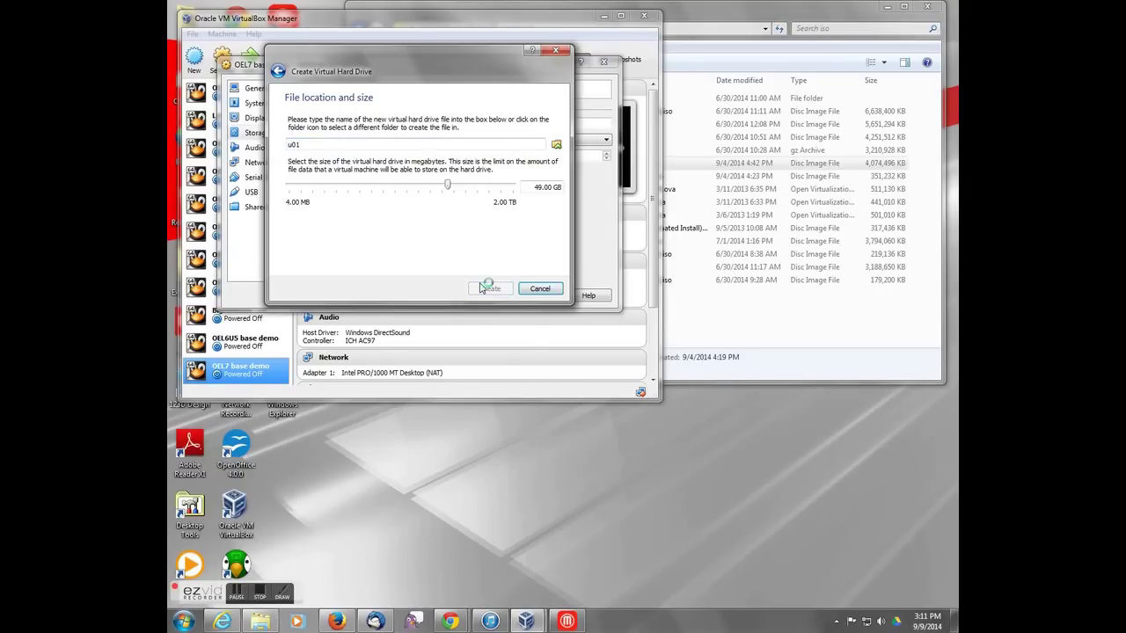
Step: Set the CD/DVD drive to IDE Primary Master with Live CD/DVD and insert OEL7 64-bit (V46135-01).iso
click(336, 141)
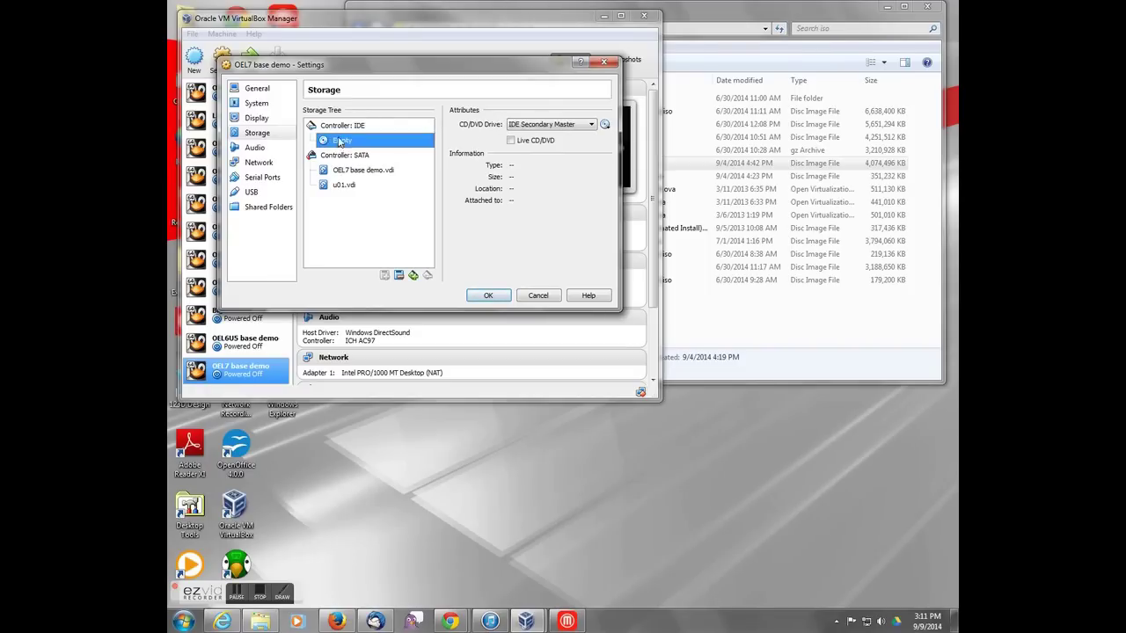
click(340, 127)
click(349, 141)
click(529, 130)
click(513, 126)
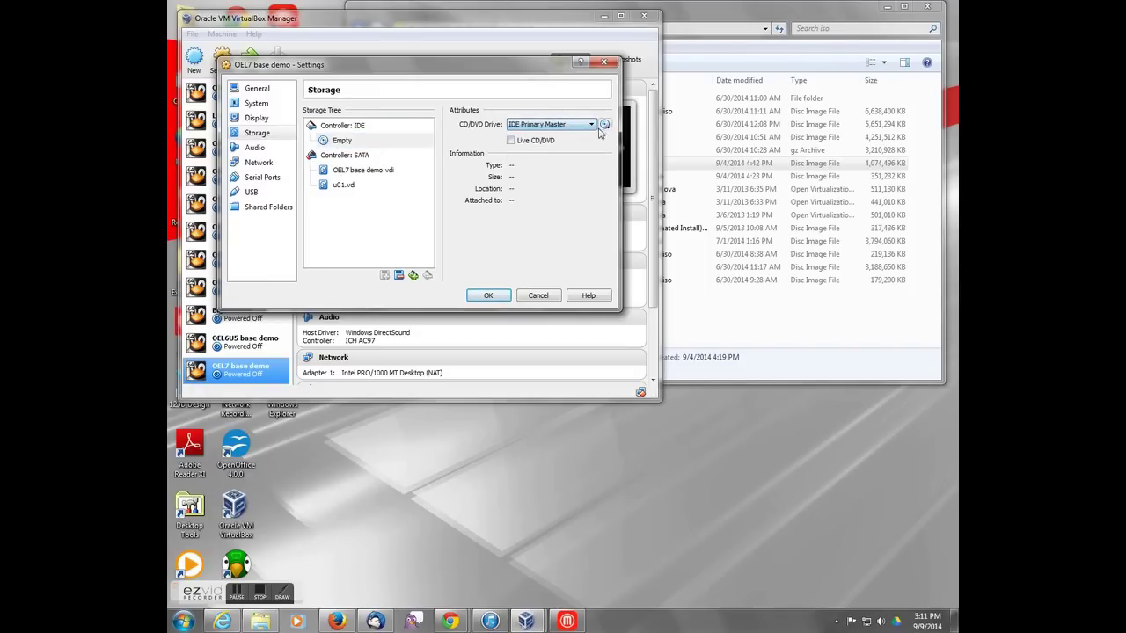
click(510, 142)
click(605, 124)
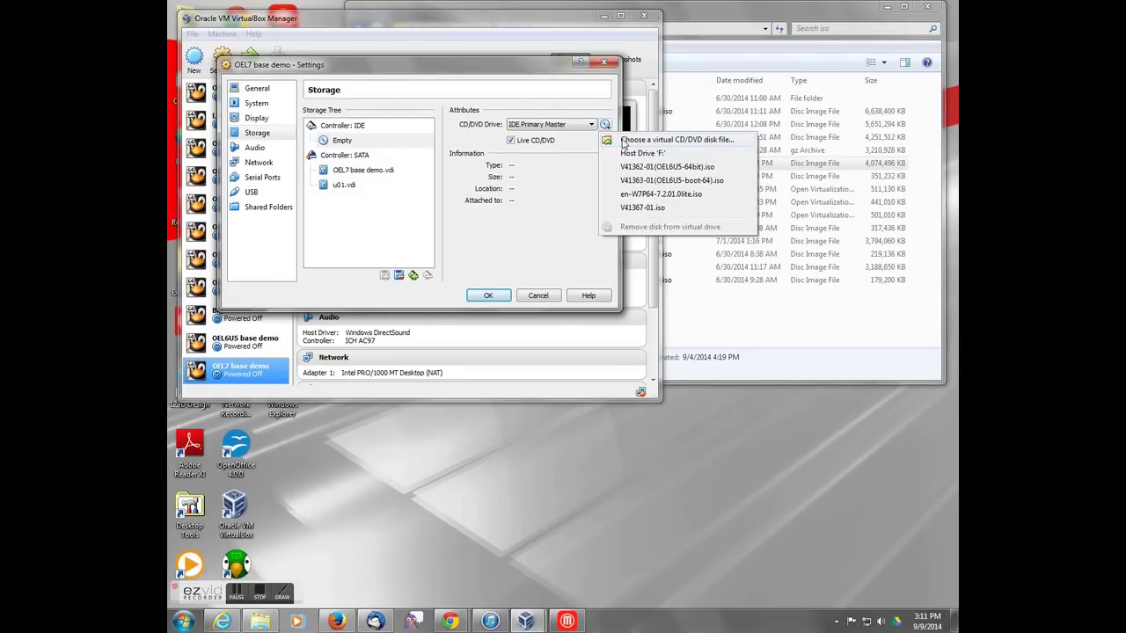
click(623, 141)
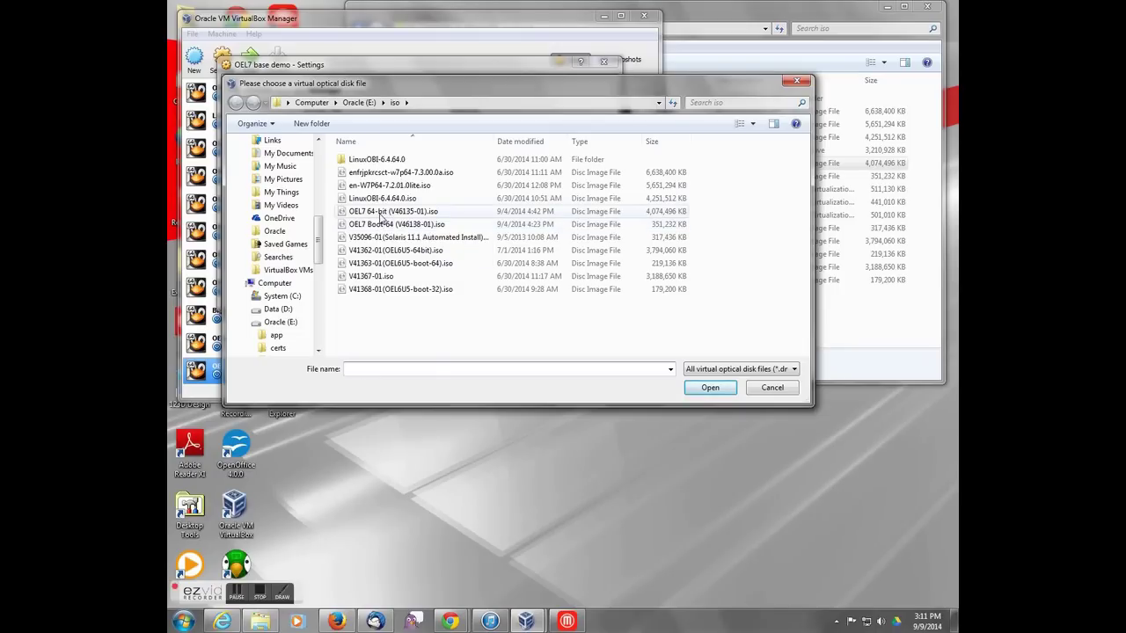
click(384, 215)
click(711, 387)
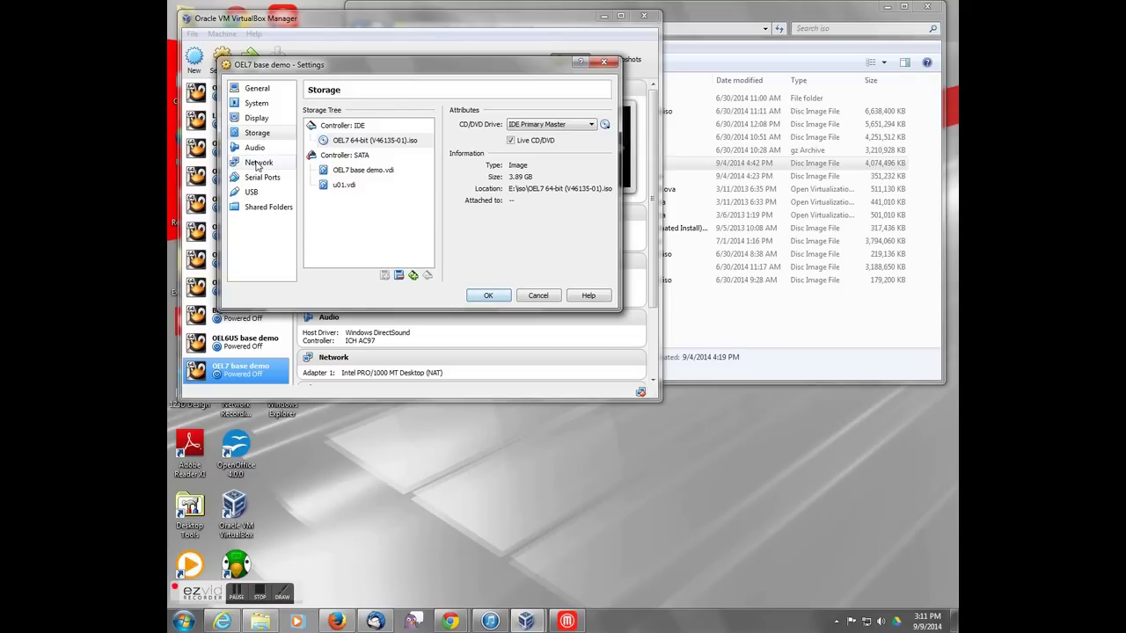
click(294, 163)
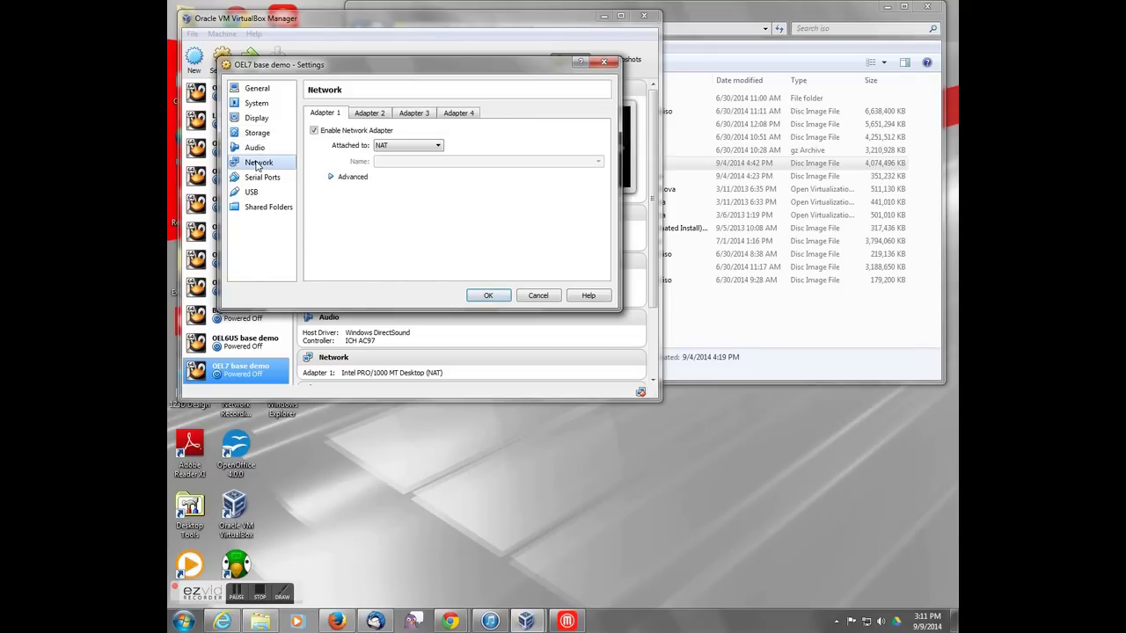
Step: Attach adapter 1 to Host-only Adapter, enable adapter 2 as NAT, save, and start the VM
click(398, 146)
click(399, 191)
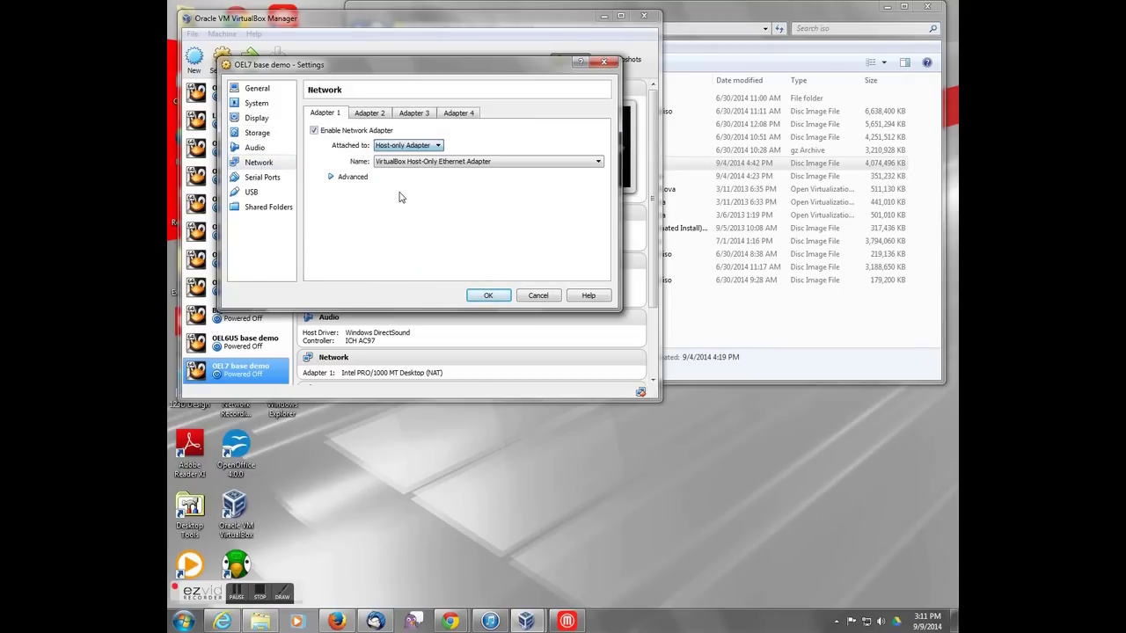
click(370, 114)
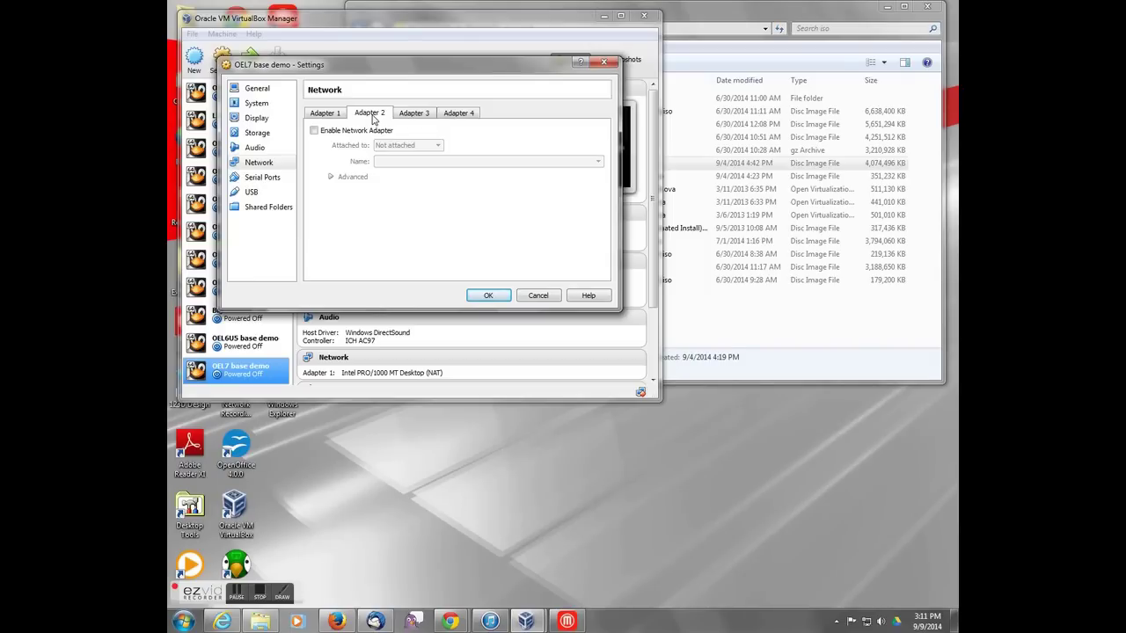
click(314, 130)
click(407, 146)
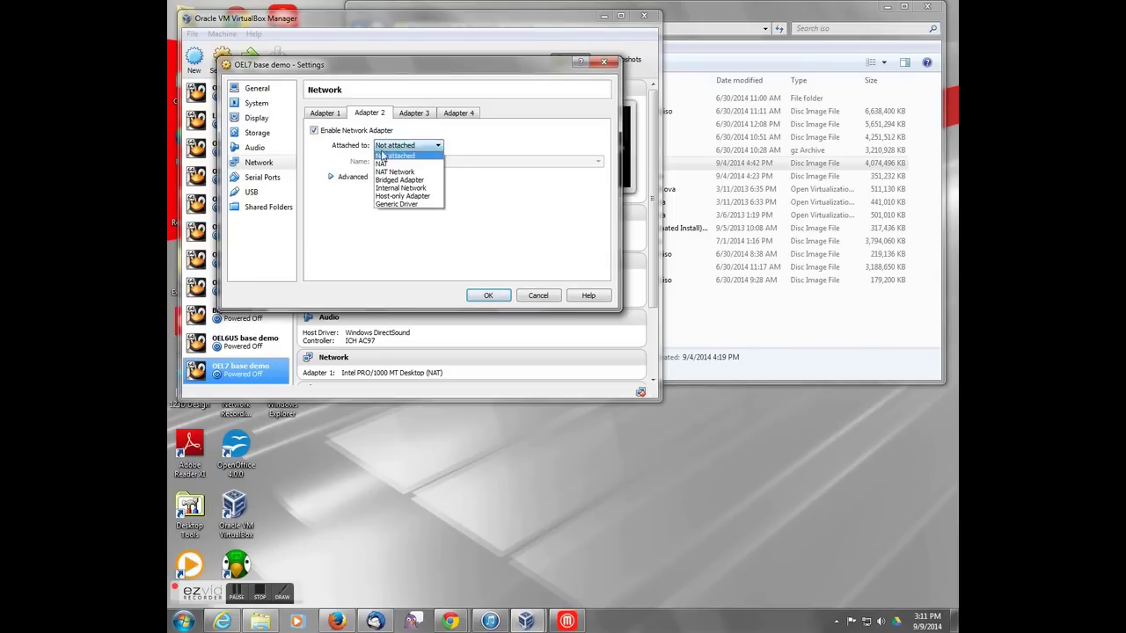
click(395, 166)
click(352, 179)
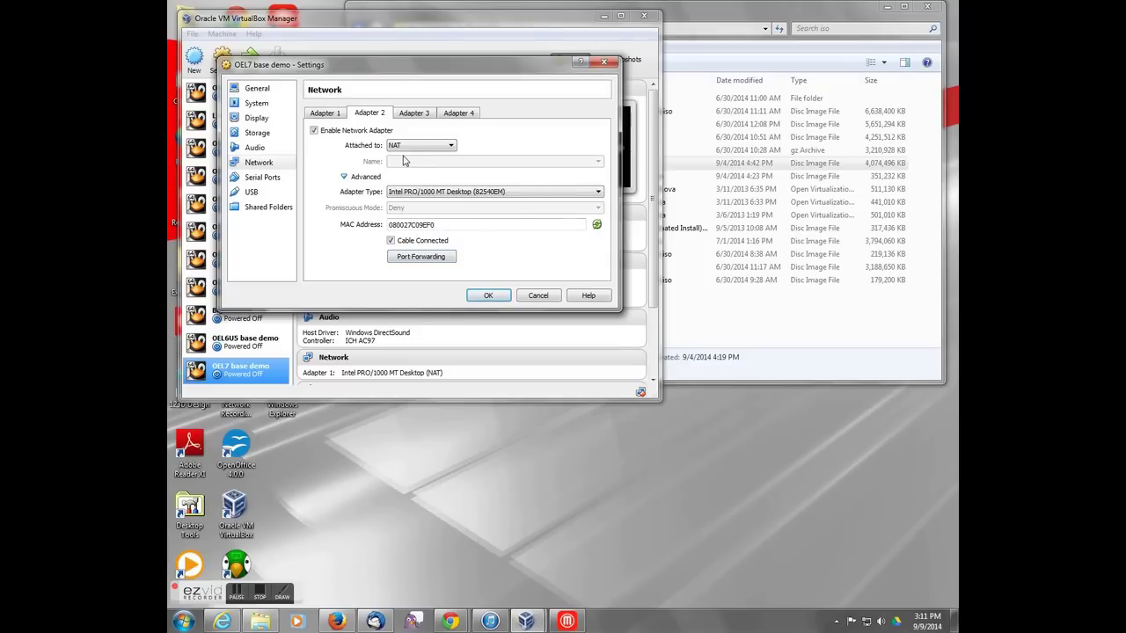
click(329, 114)
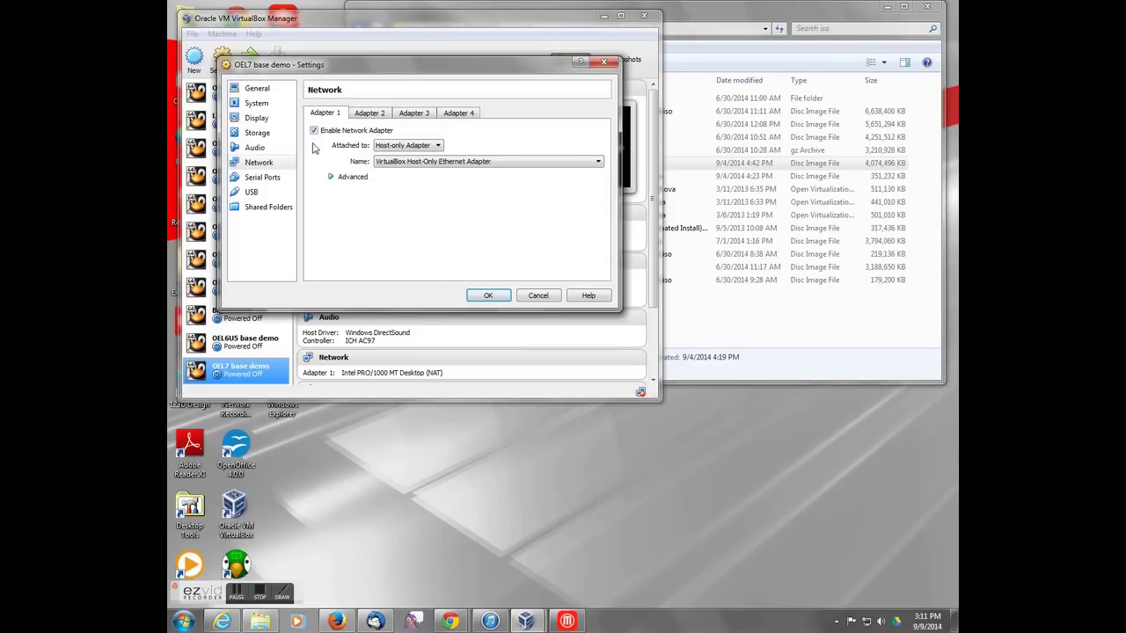
click(489, 296)
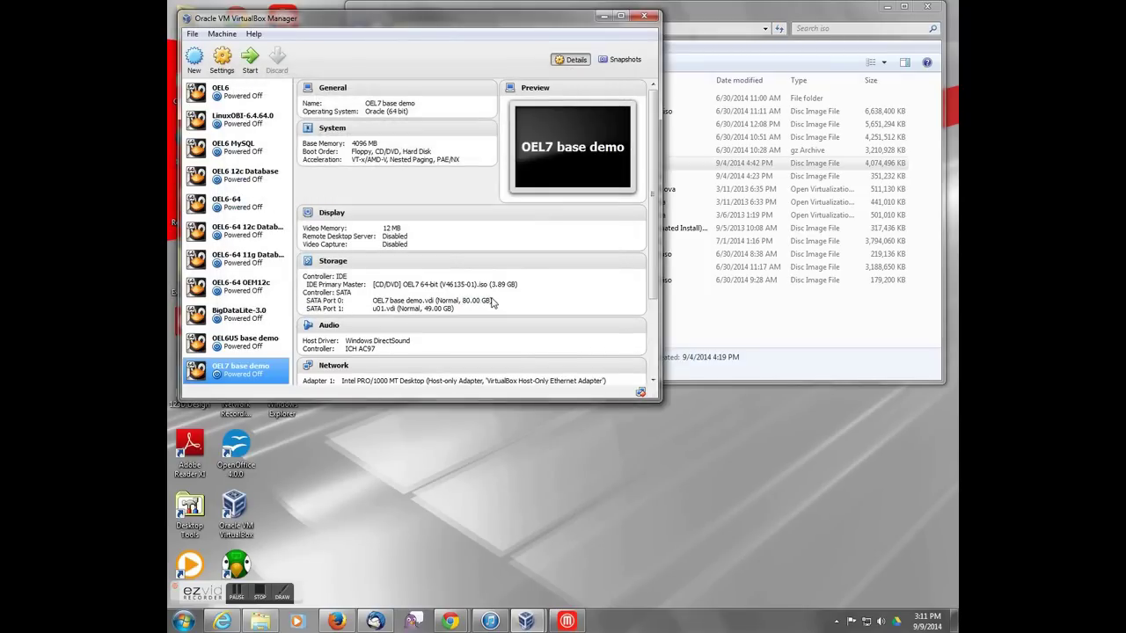
click(251, 59)
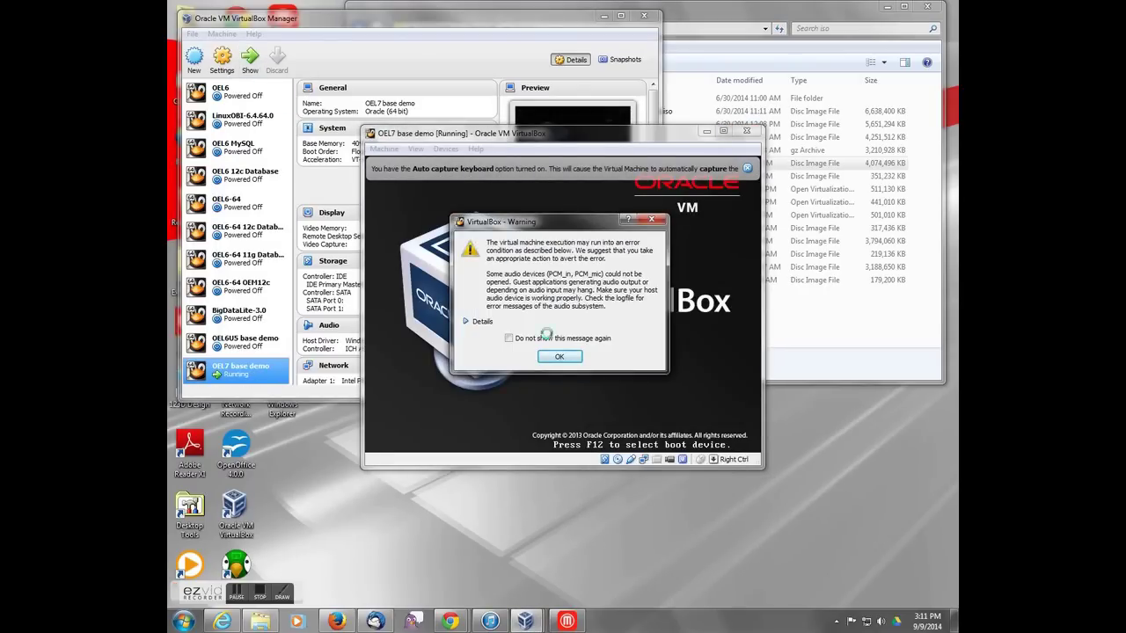
Step: Dismiss the audio warning, boot the Install Oracle Linux 7.0 entry, and close the notices
click(560, 356)
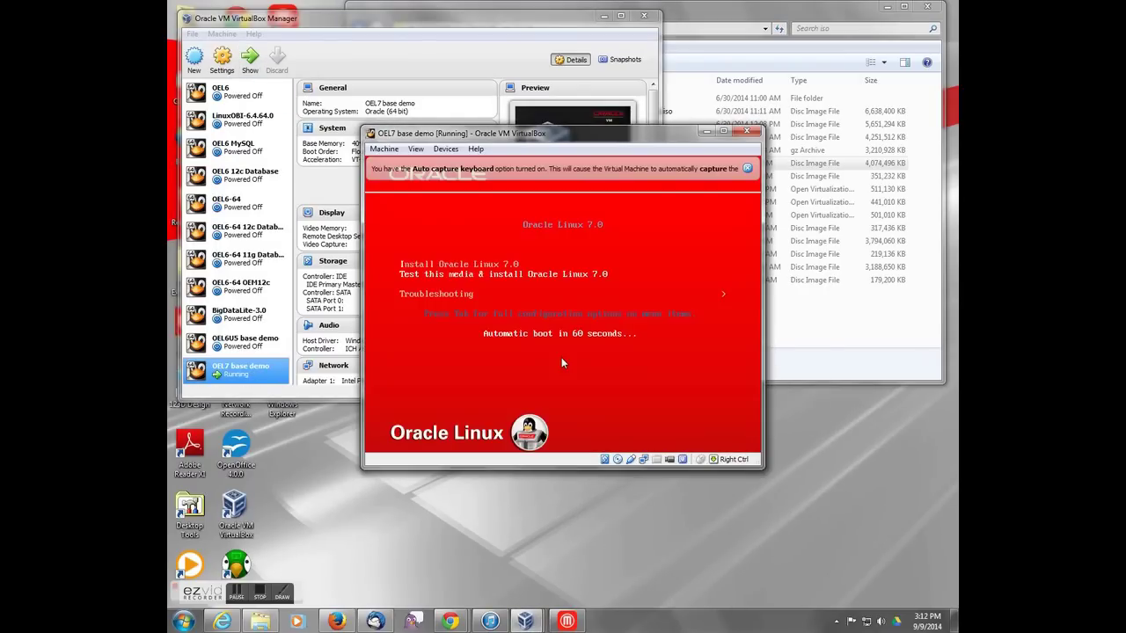
key(Up)
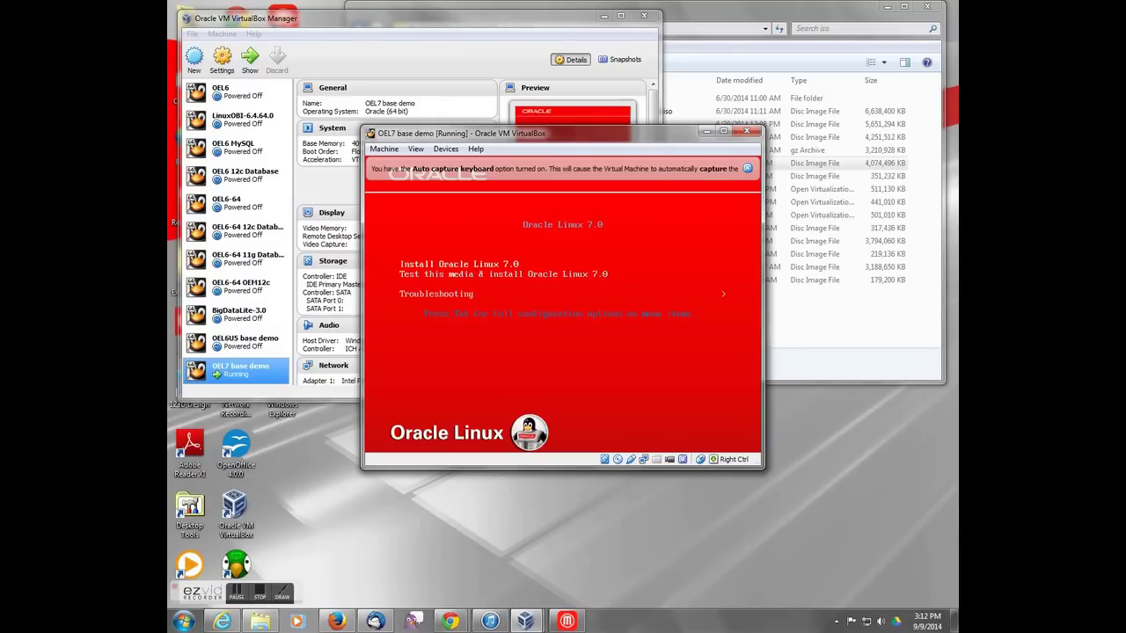
key(Down)
key(Up)
key(Return)
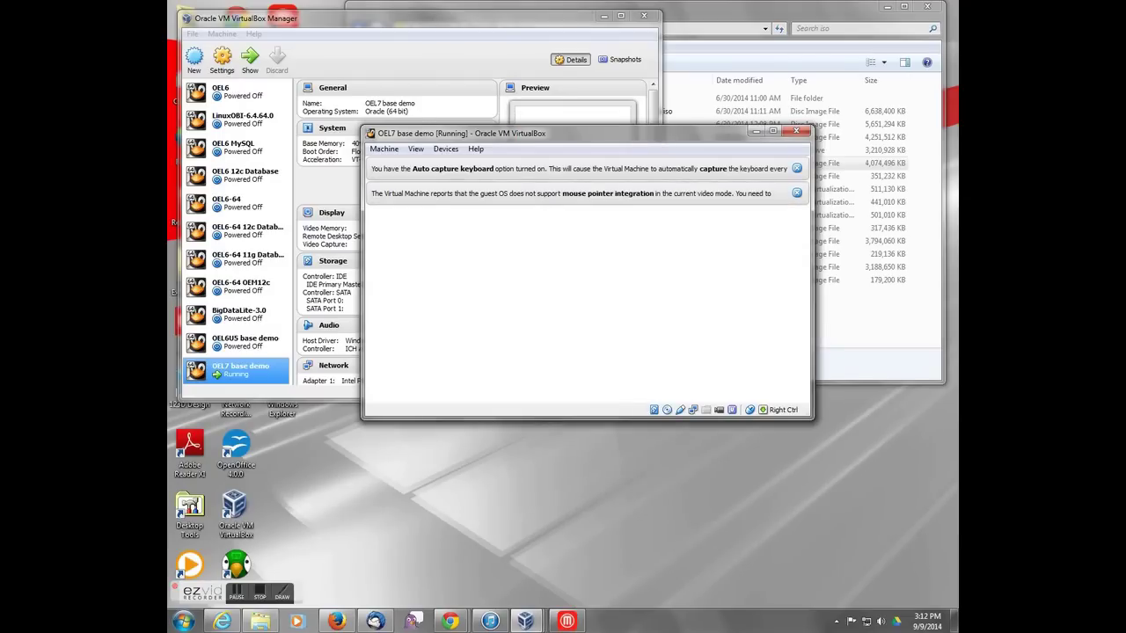
click(795, 193)
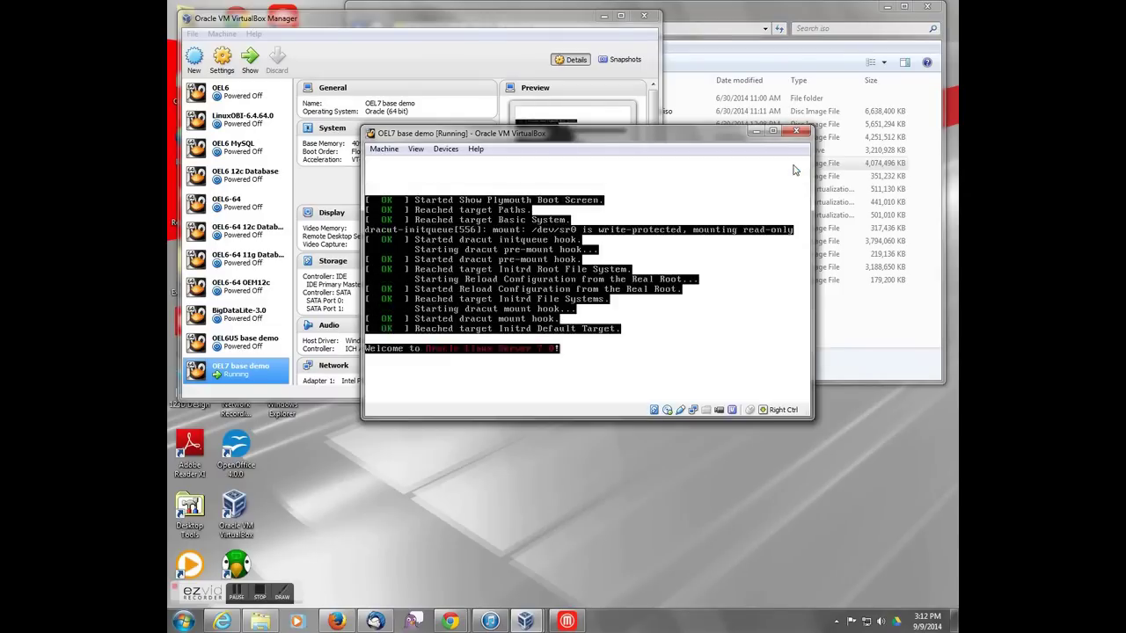
click(795, 167)
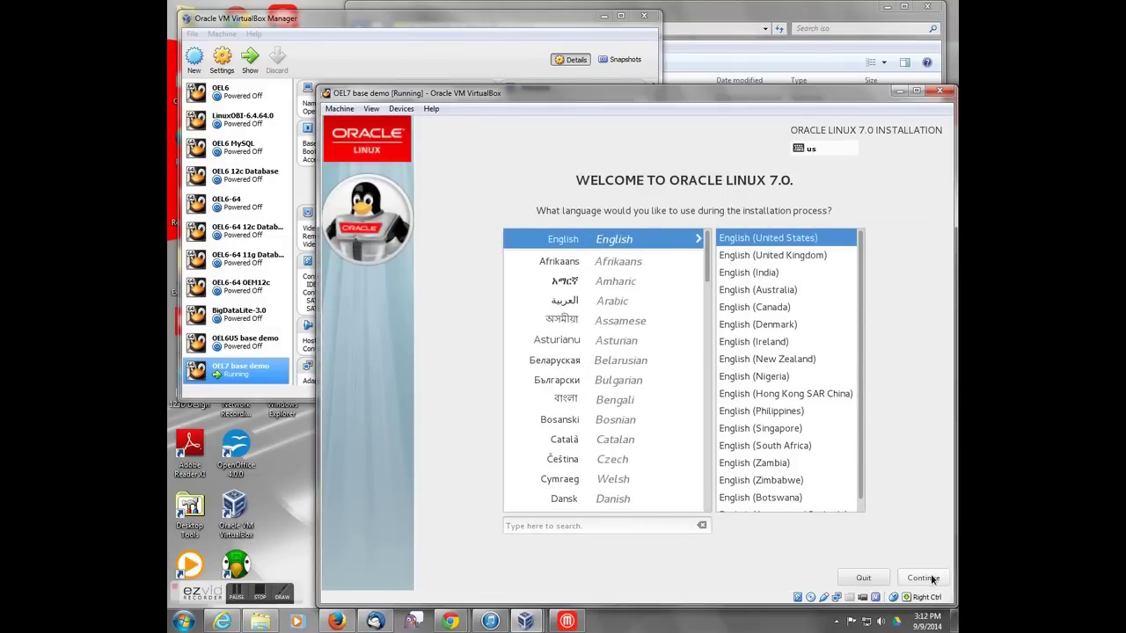
Step: Keep English (United States), set the timezone to Americas/Rankin Inlet, and check the local media installation source
click(930, 576)
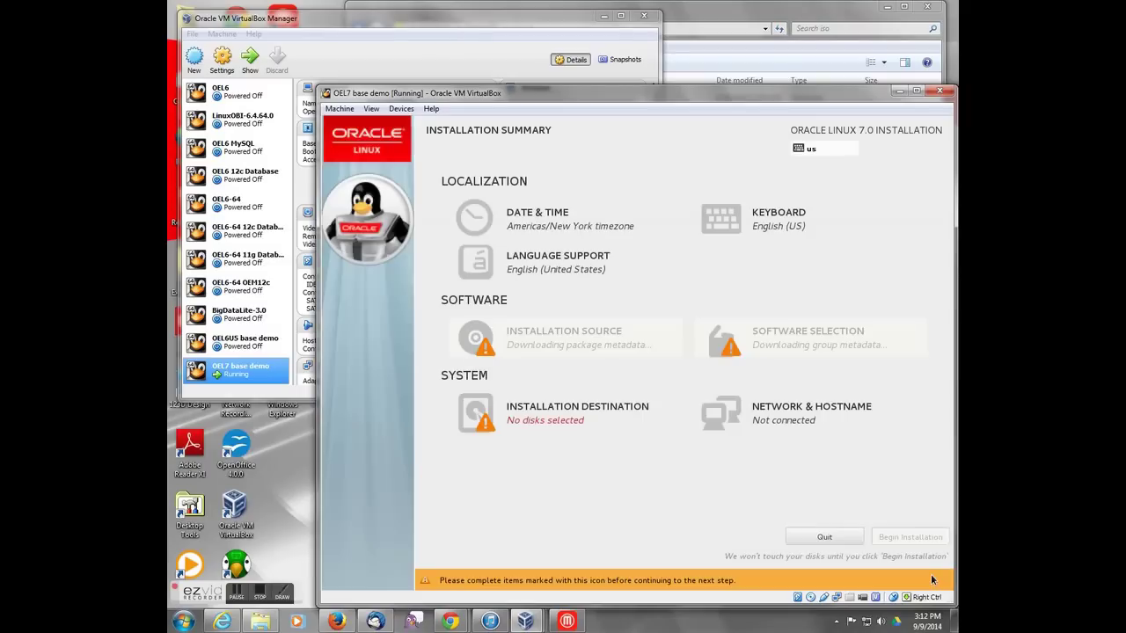
click(574, 222)
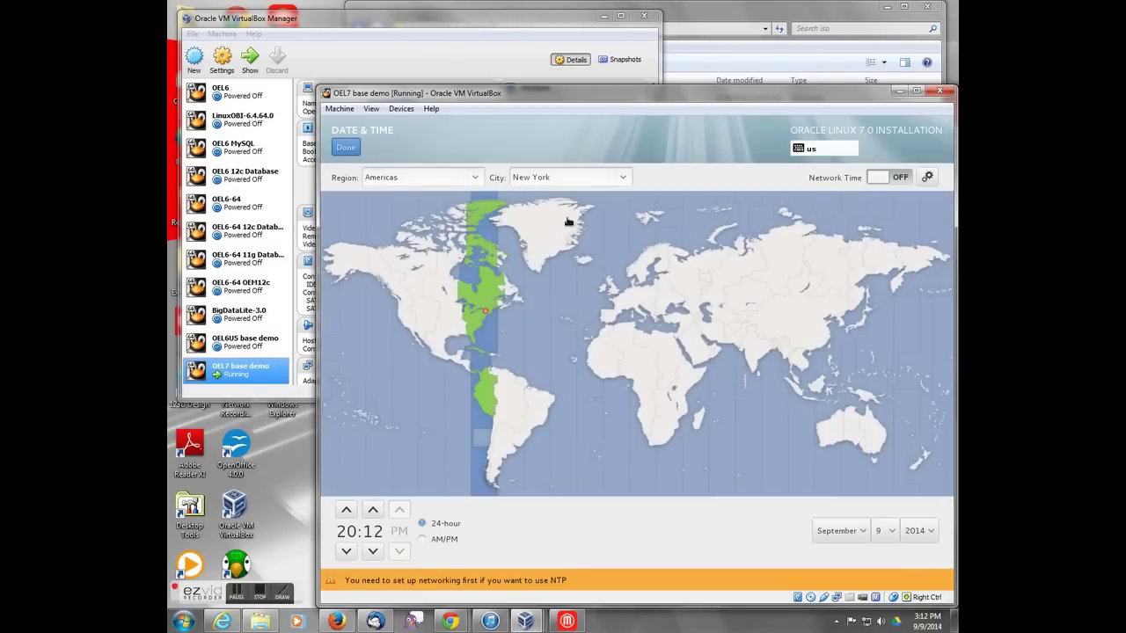
click(448, 278)
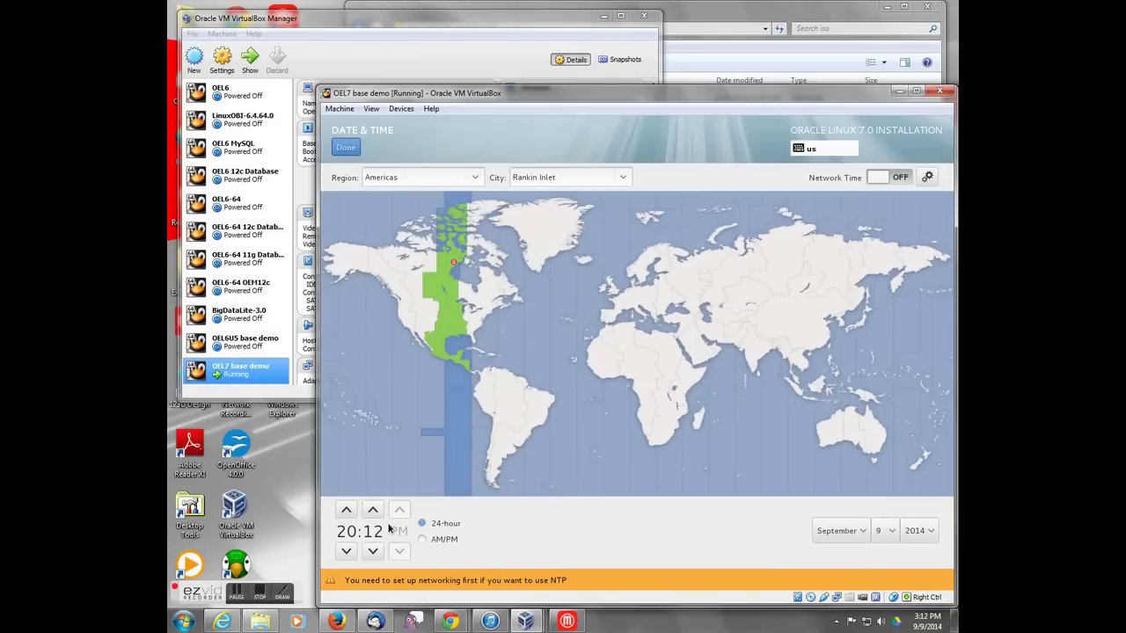
click(343, 147)
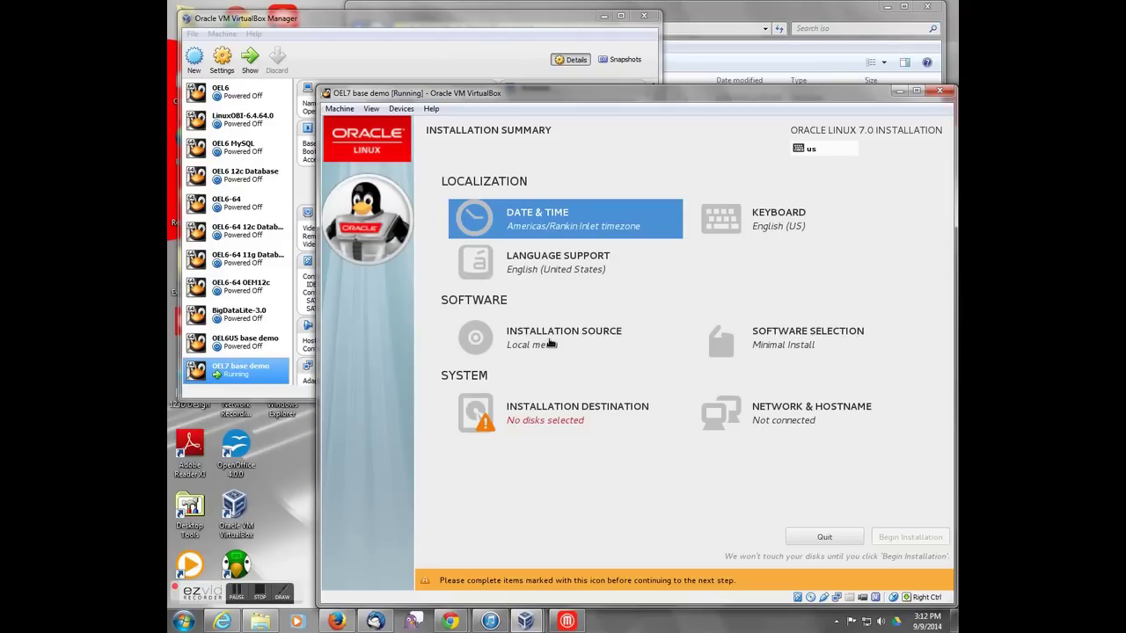
click(554, 347)
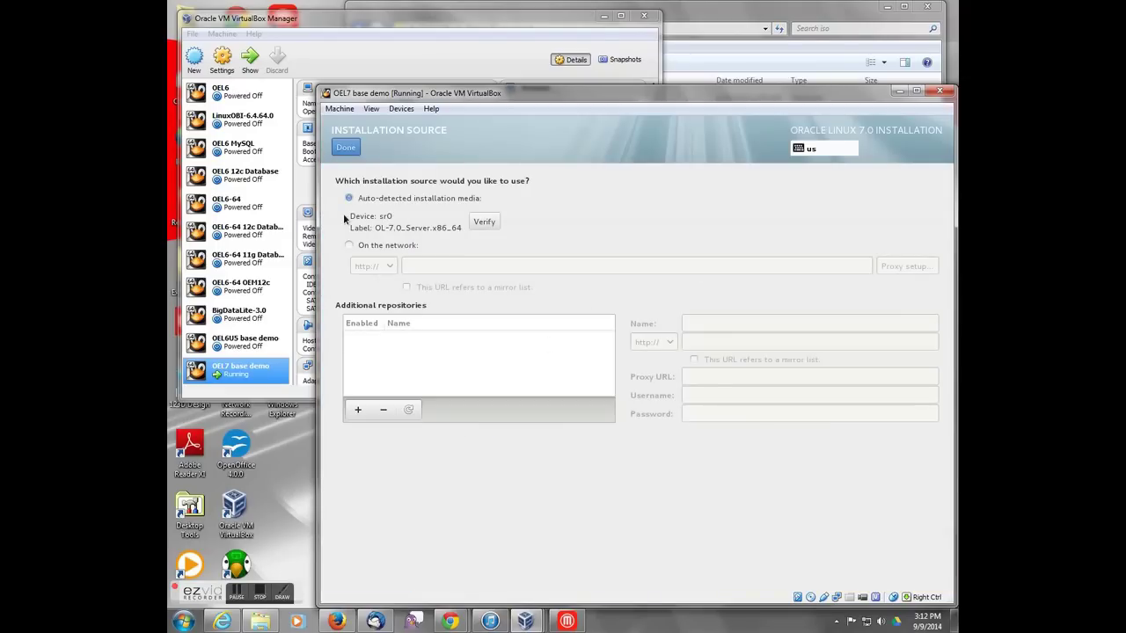
click(345, 150)
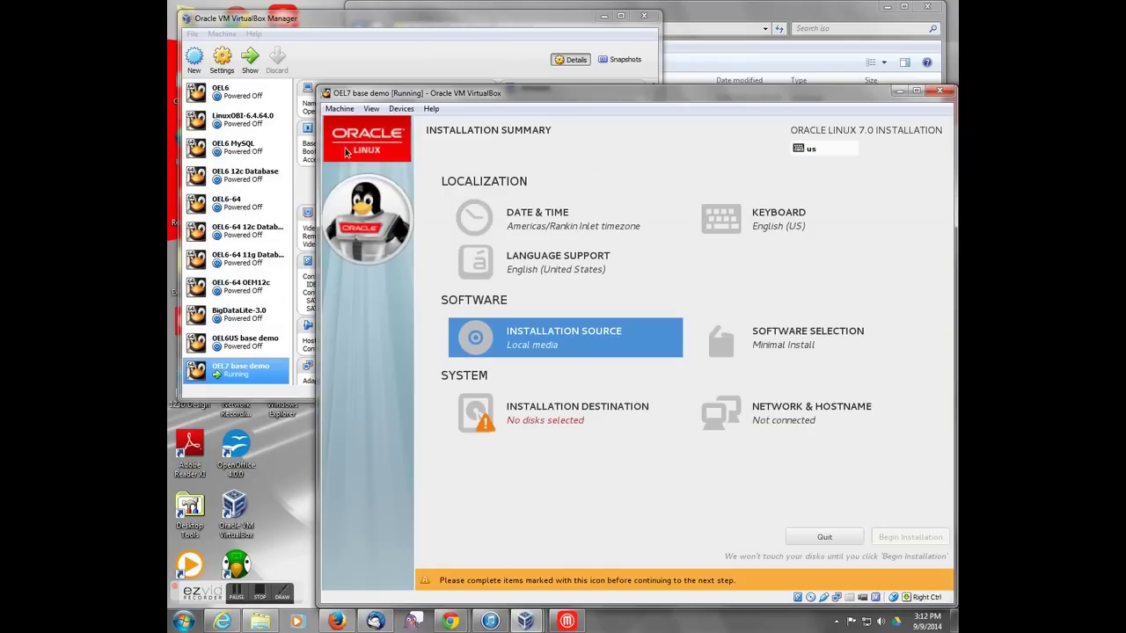
Step: Choose Server with GUI as the base environment in Software Selection
click(766, 340)
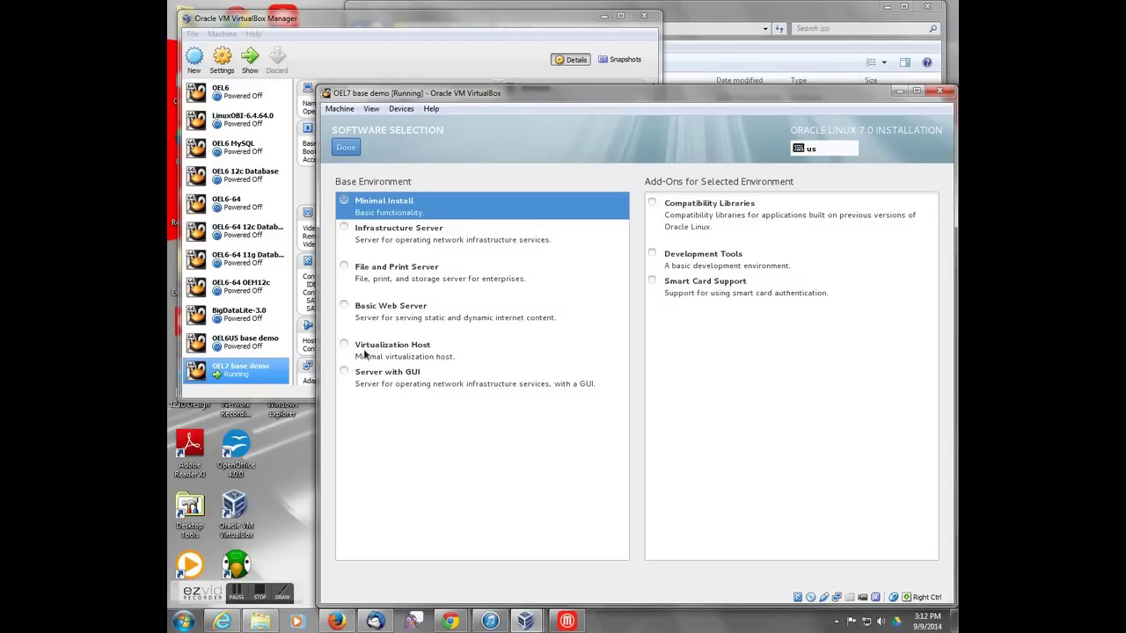
click(343, 373)
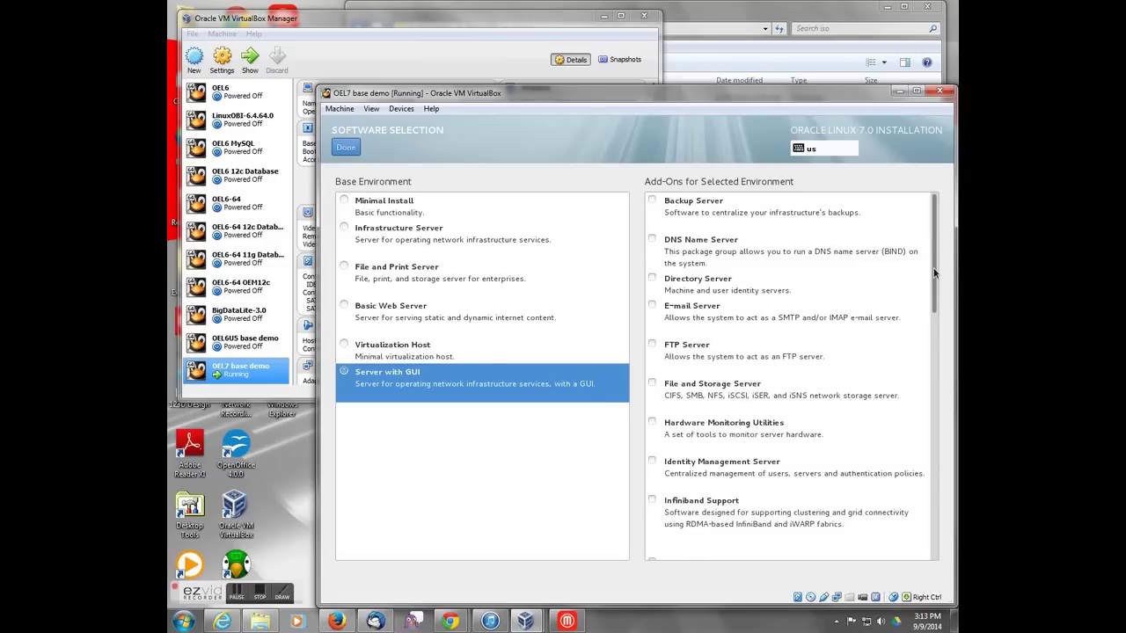
scroll(933, 278, down, 1)
scroll(933, 277, down, 6)
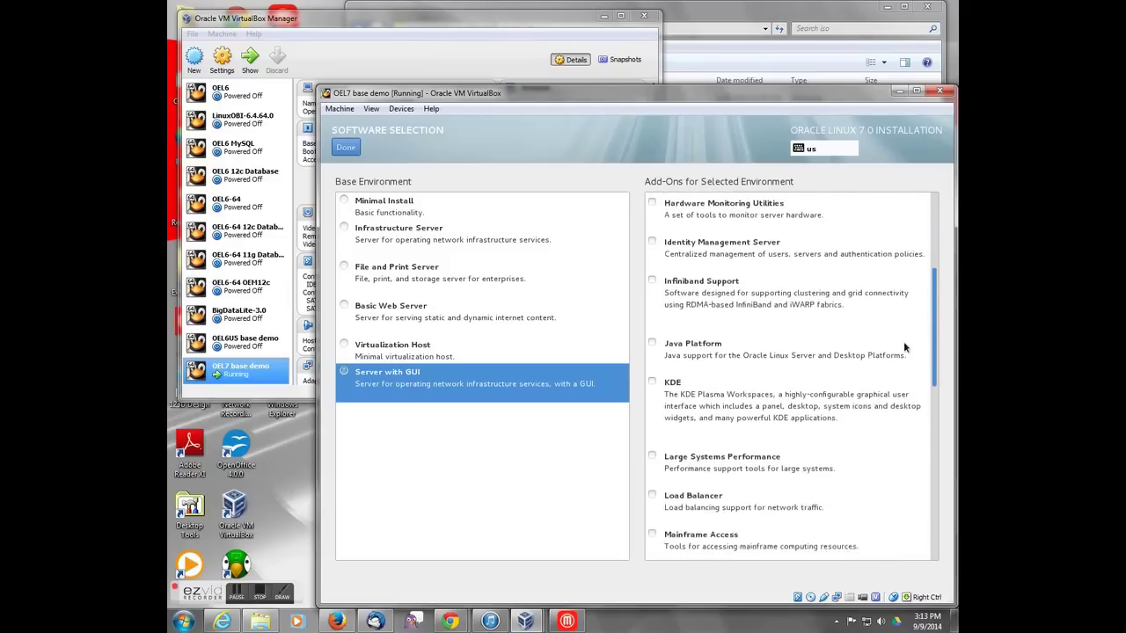
scroll(902, 365, down, 2)
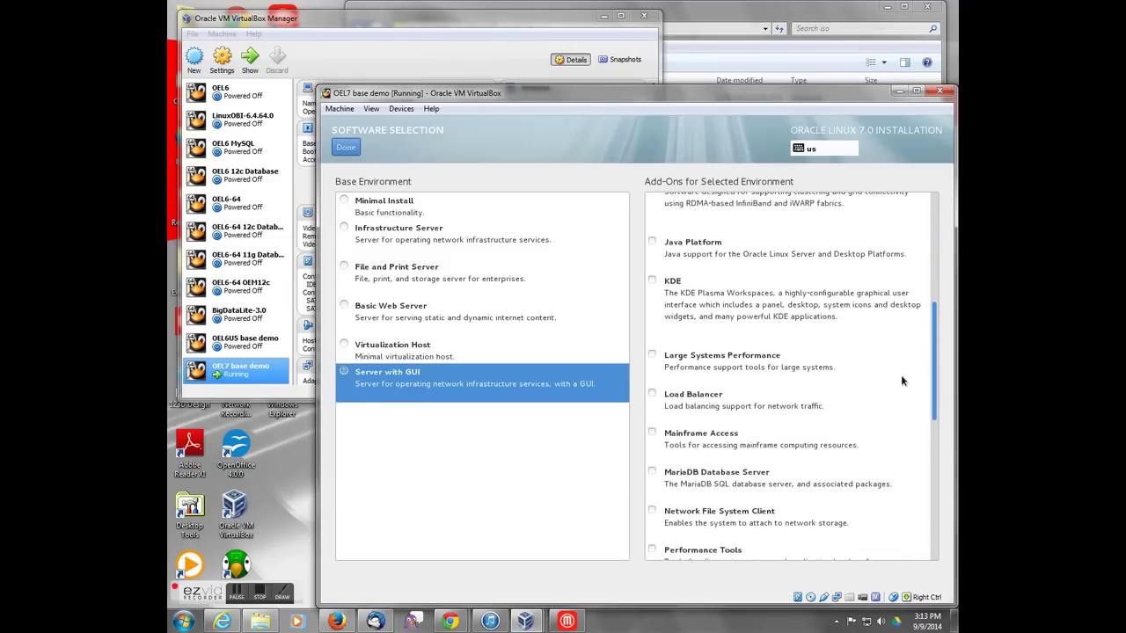
scroll(901, 380, down, 7)
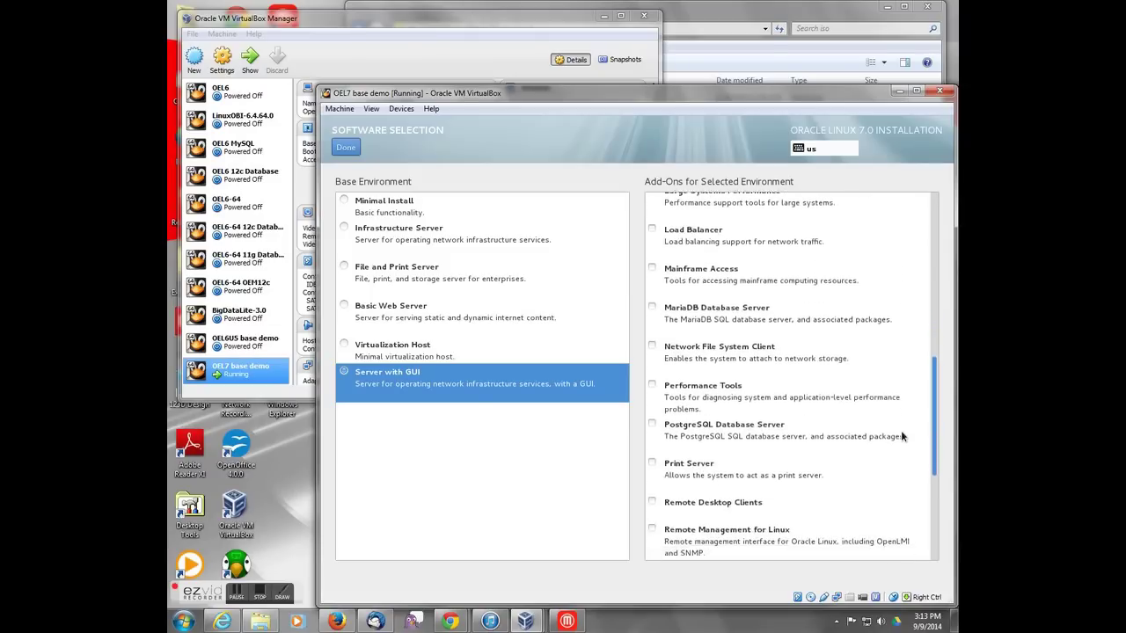
scroll(907, 489, down, 4)
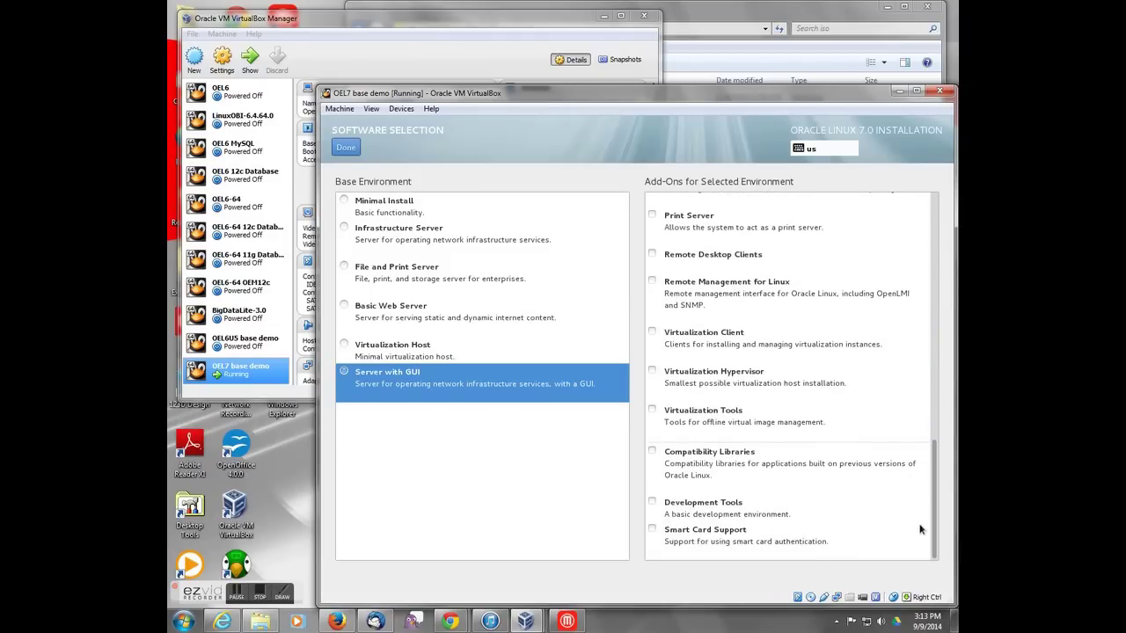
Step: Add the Development Tools, Performance Tools and Java Platform add-ons and confirm the selection
click(652, 504)
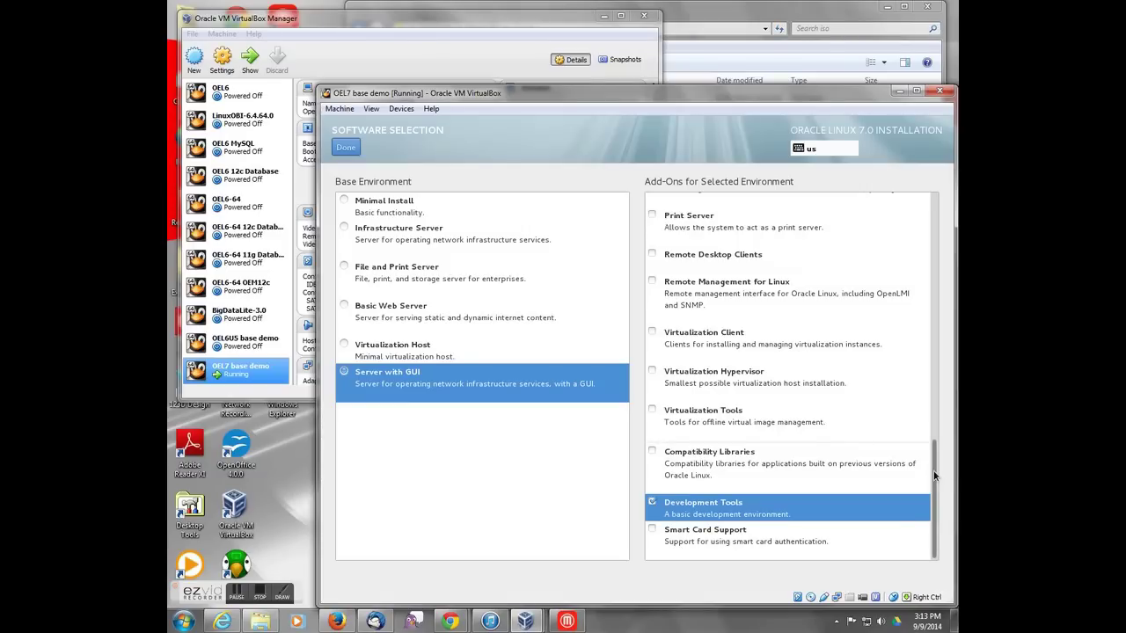
drag(935, 475, 935, 370)
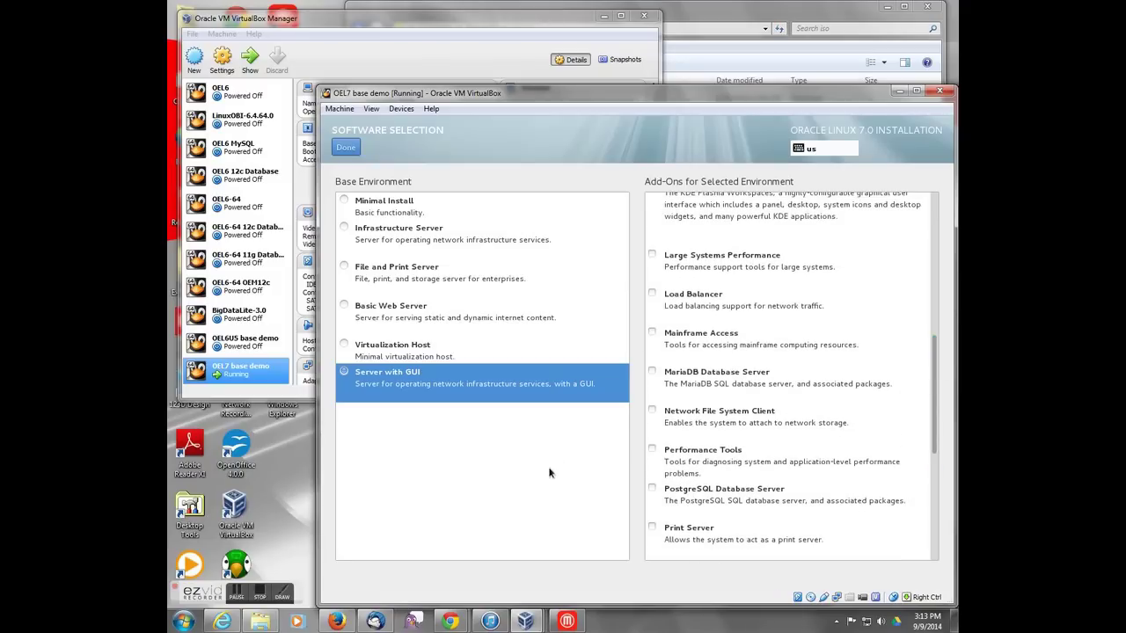
click(652, 450)
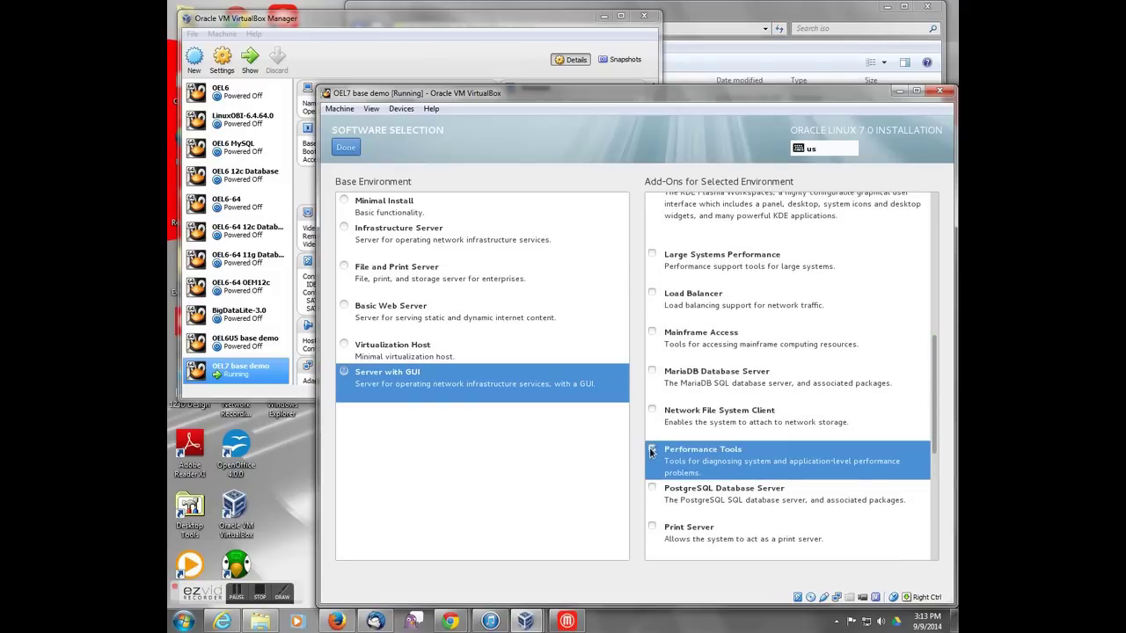
drag(937, 406, 911, 308)
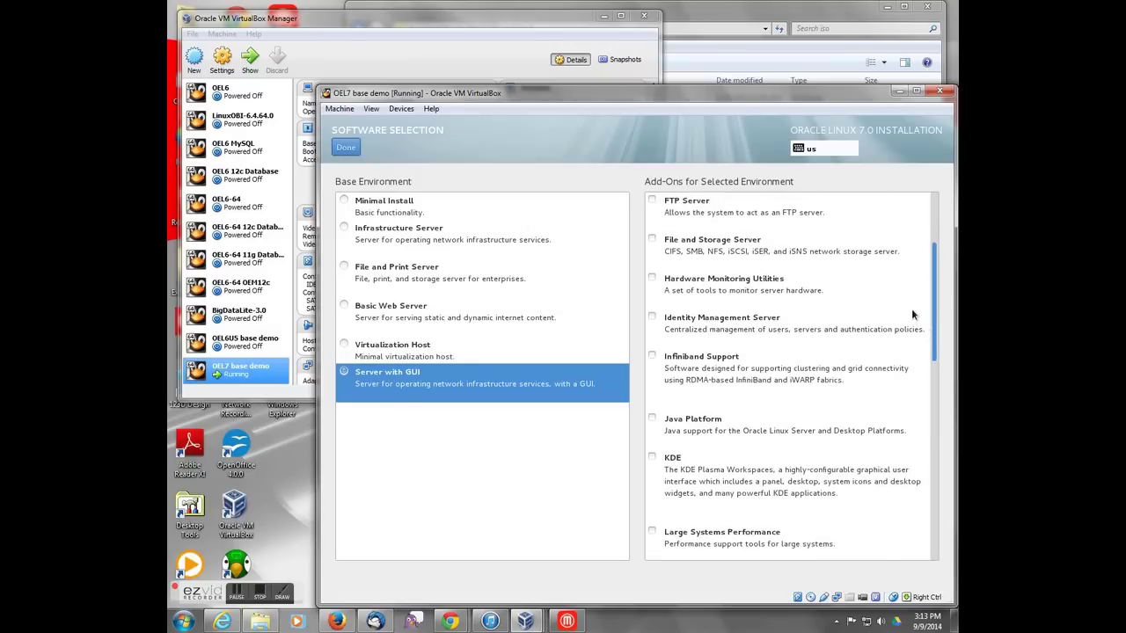
click(652, 418)
click(343, 147)
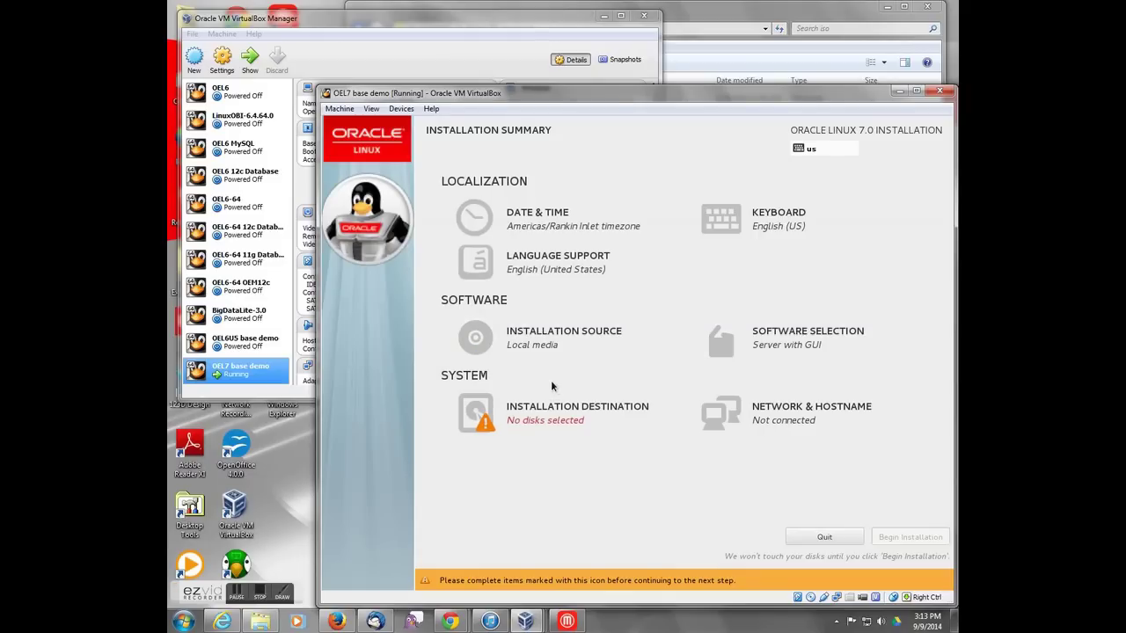
Step: Choose the 81.92 GB ATA VBOX HARDDISK (sda) as the installation destination
click(538, 423)
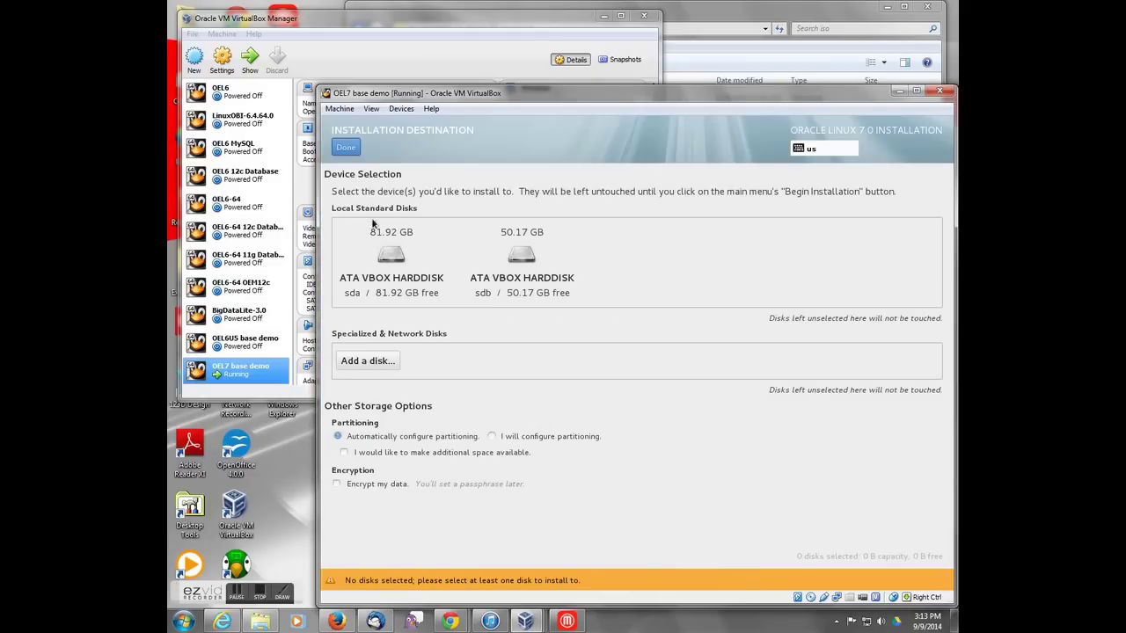
click(385, 254)
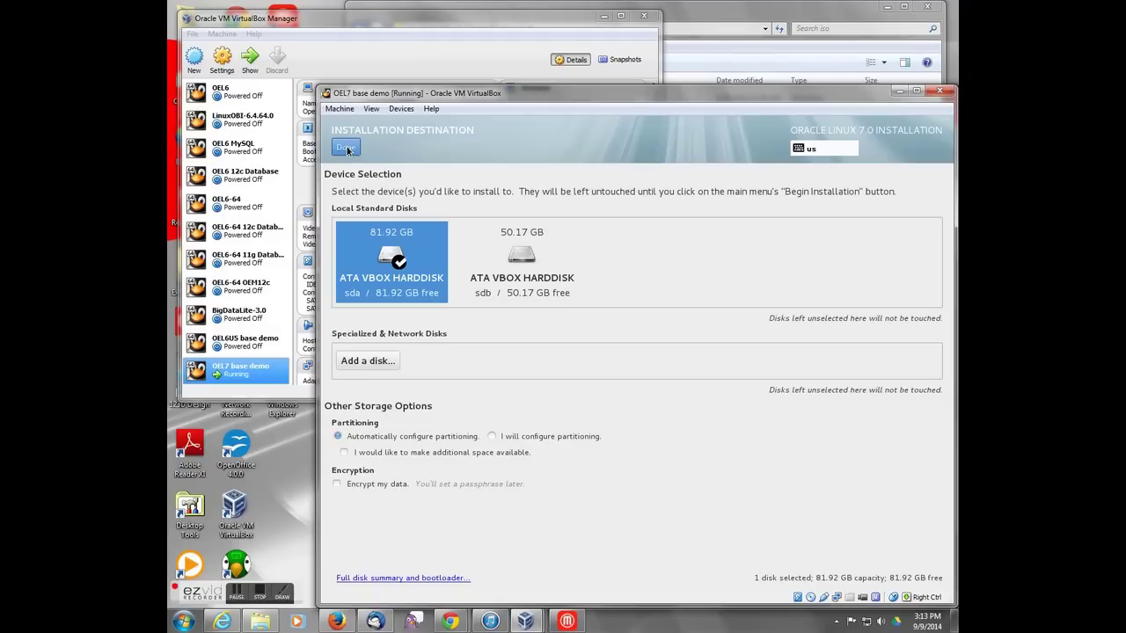
Step: Accept automatic partitioning and switch on both Ethernet adapters, enp0s3 and enp0s8
click(347, 146)
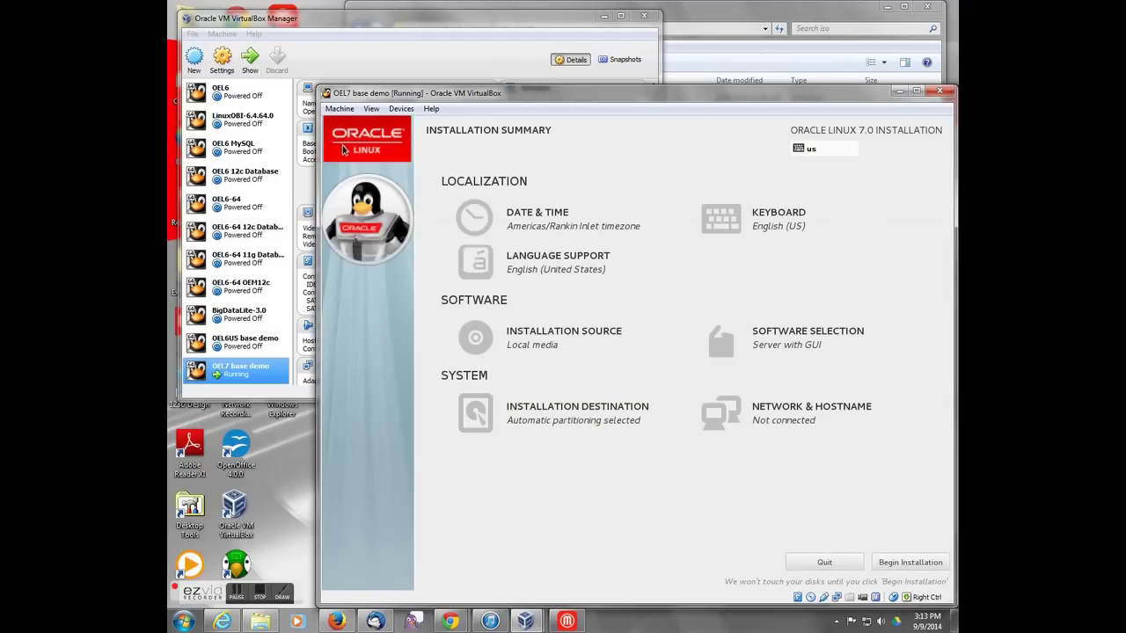
click(772, 412)
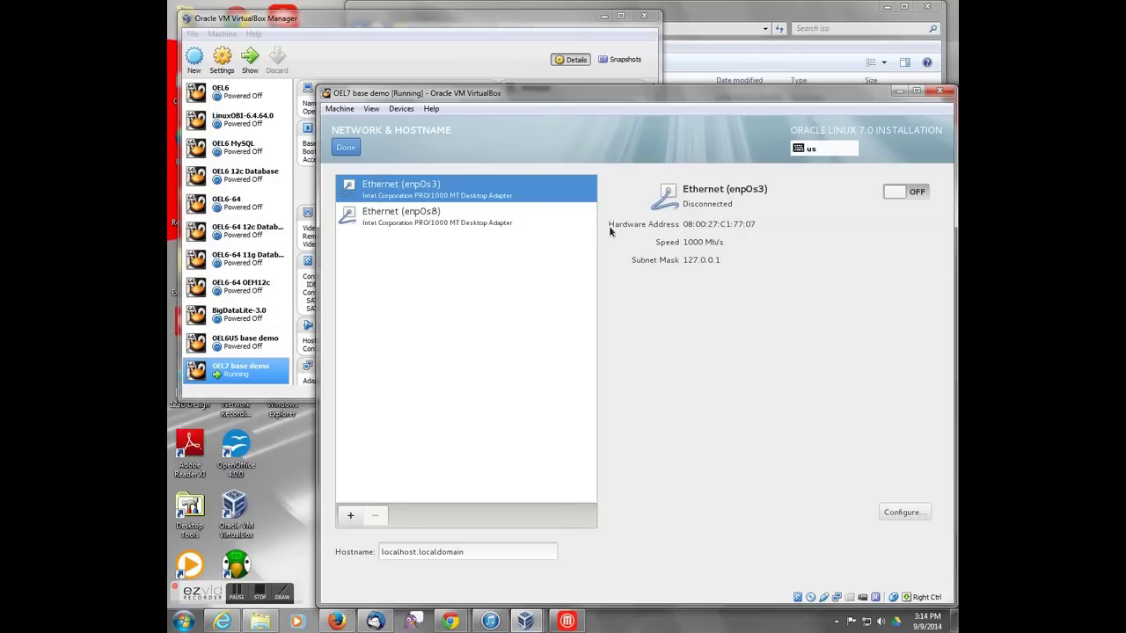
click(894, 191)
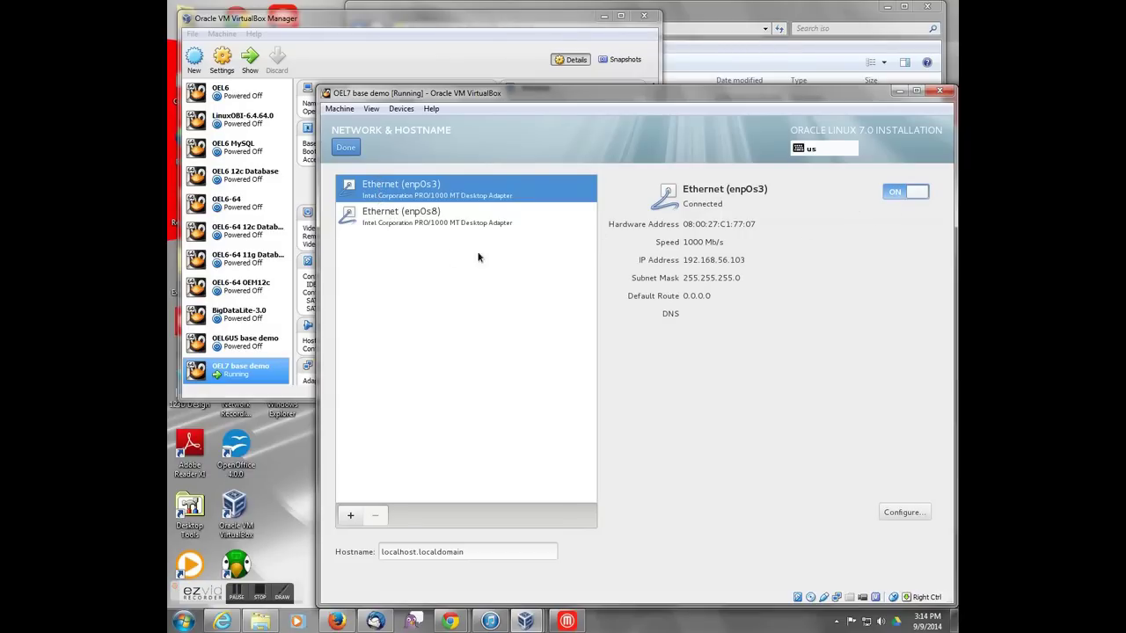
click(402, 222)
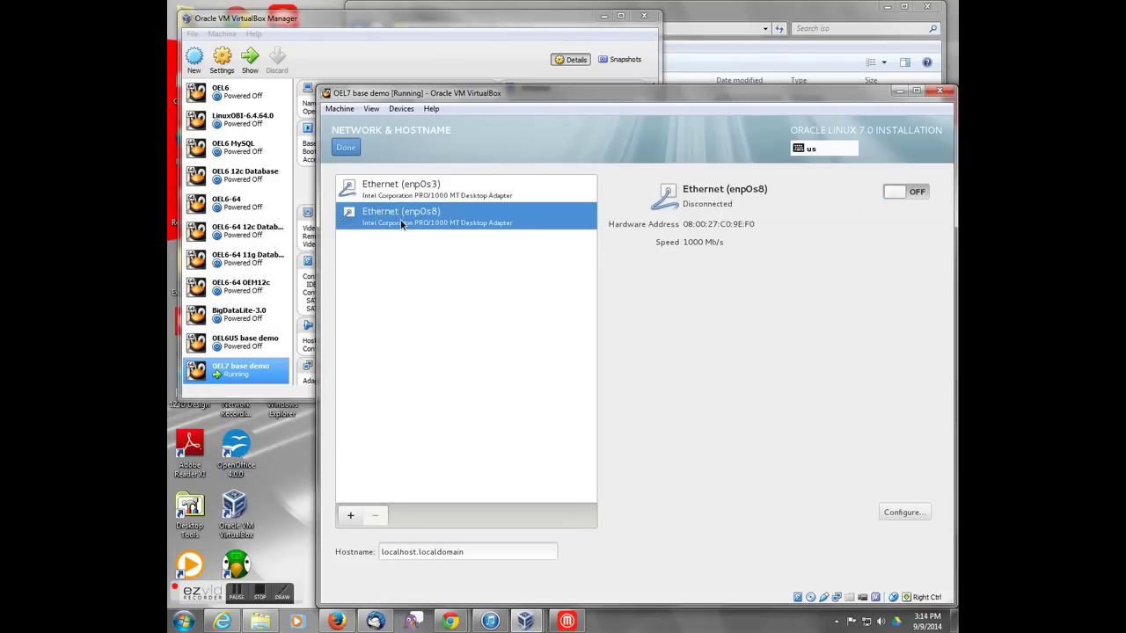
click(895, 193)
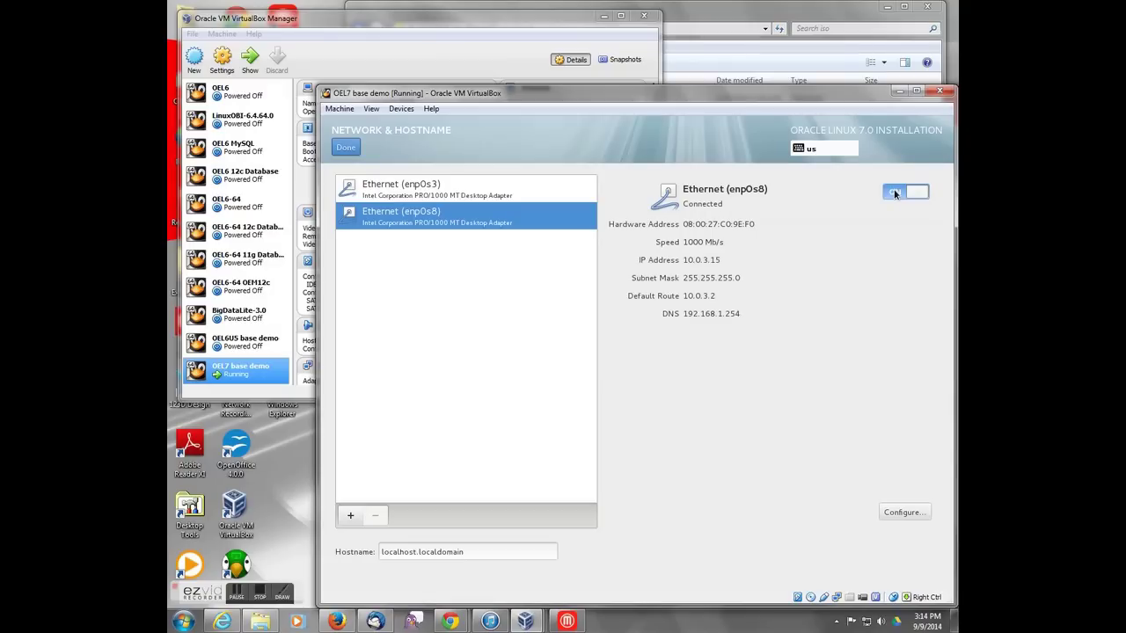
click(347, 146)
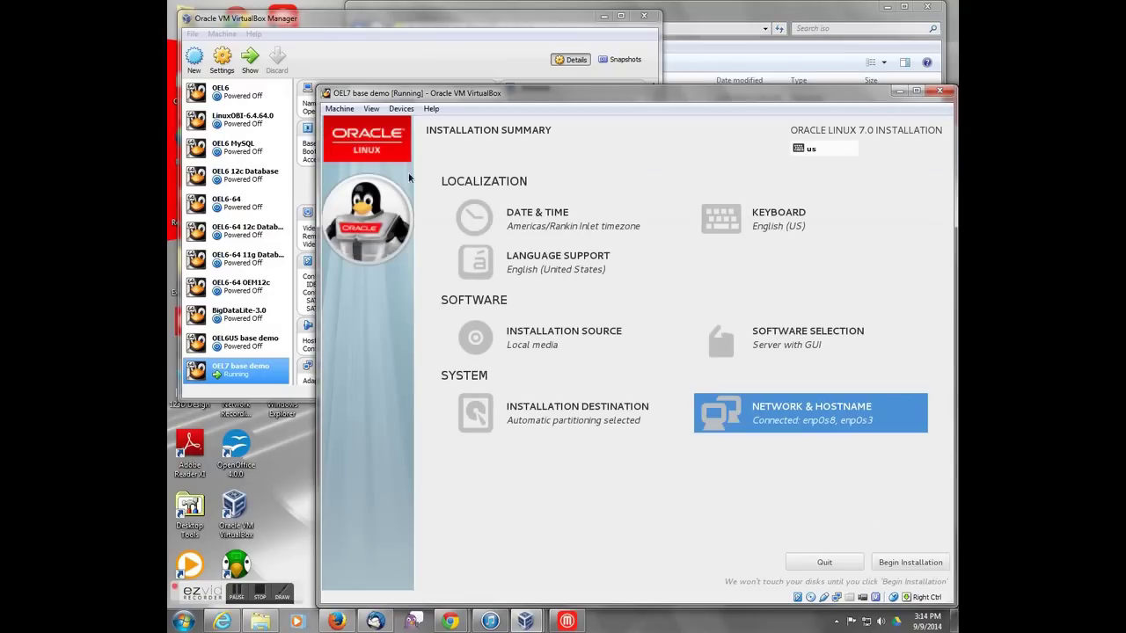
Step: Begin the installation and set a confirmed root password, accepting the weak-password warning
click(922, 561)
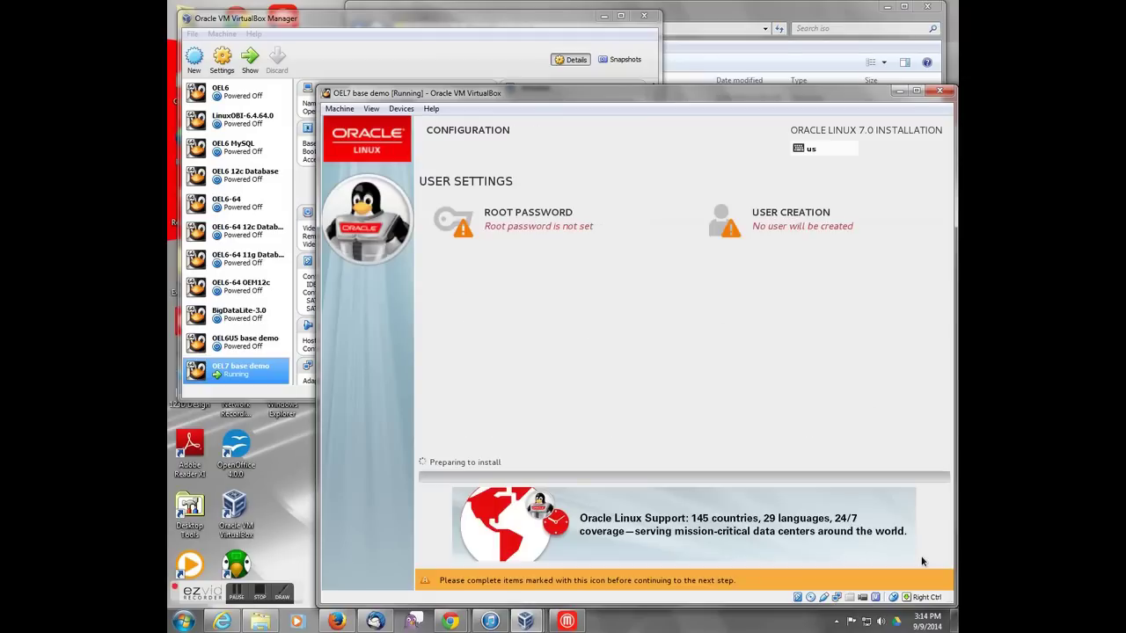
click(512, 231)
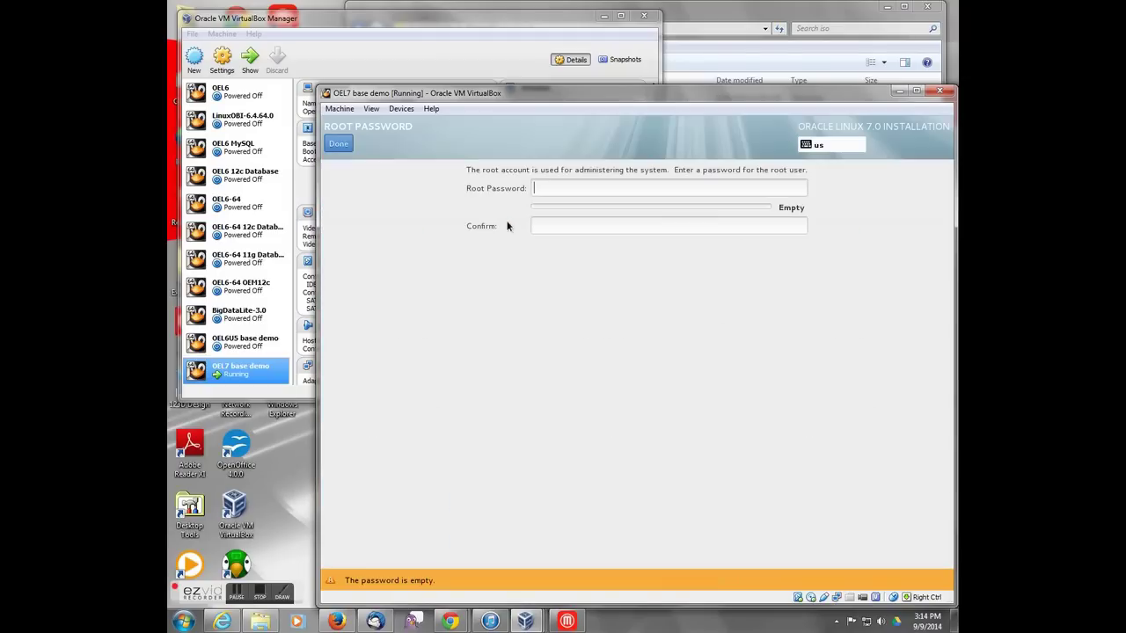
text(password)
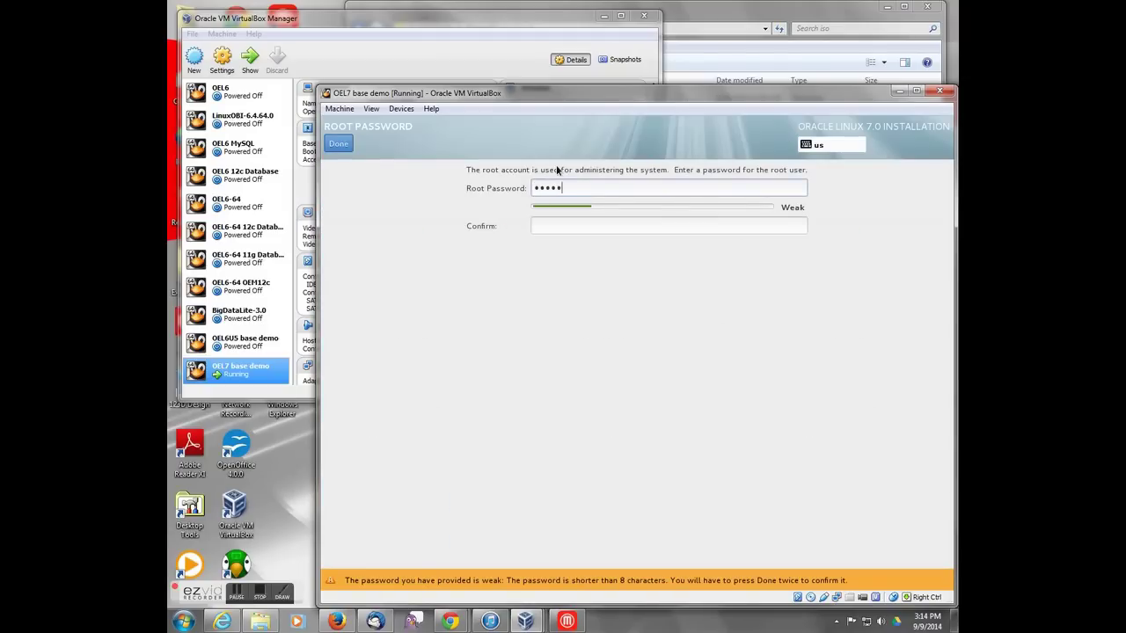
key(Tab)
text(password)
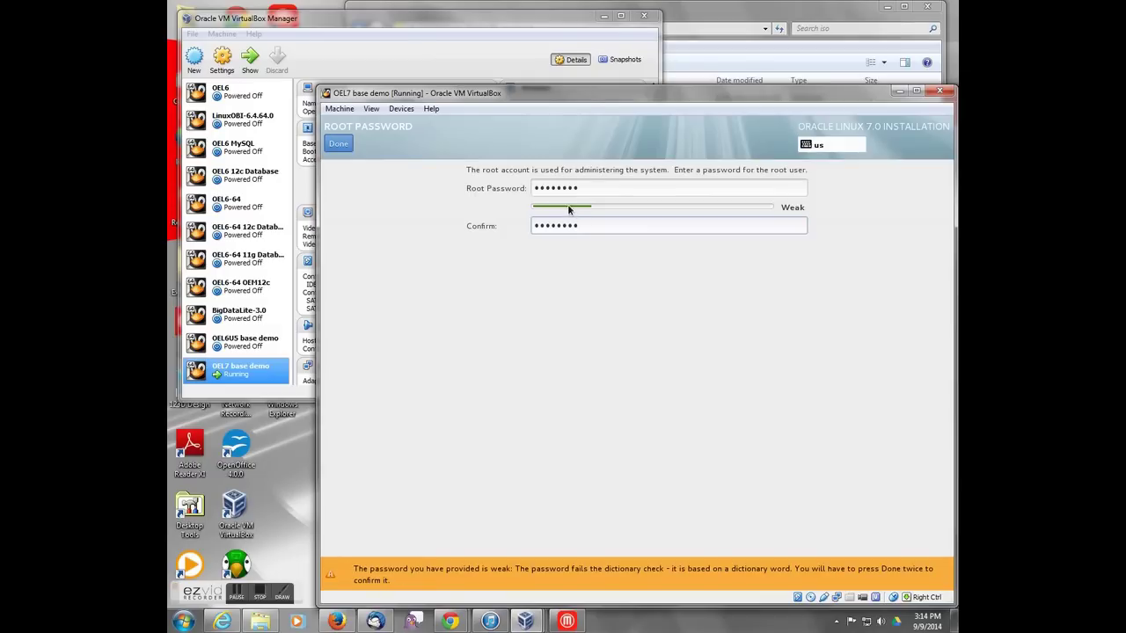
click(336, 143)
click(337, 143)
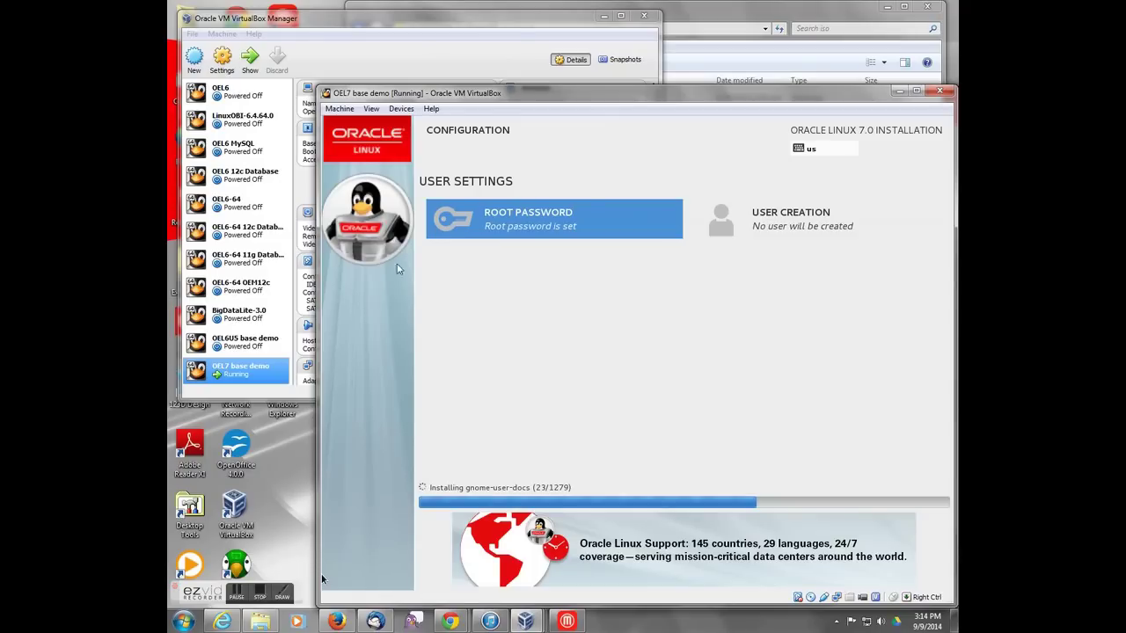
Step: Wait for all 1279 packages to install, dismissing the new-mail notification popup
click(236, 598)
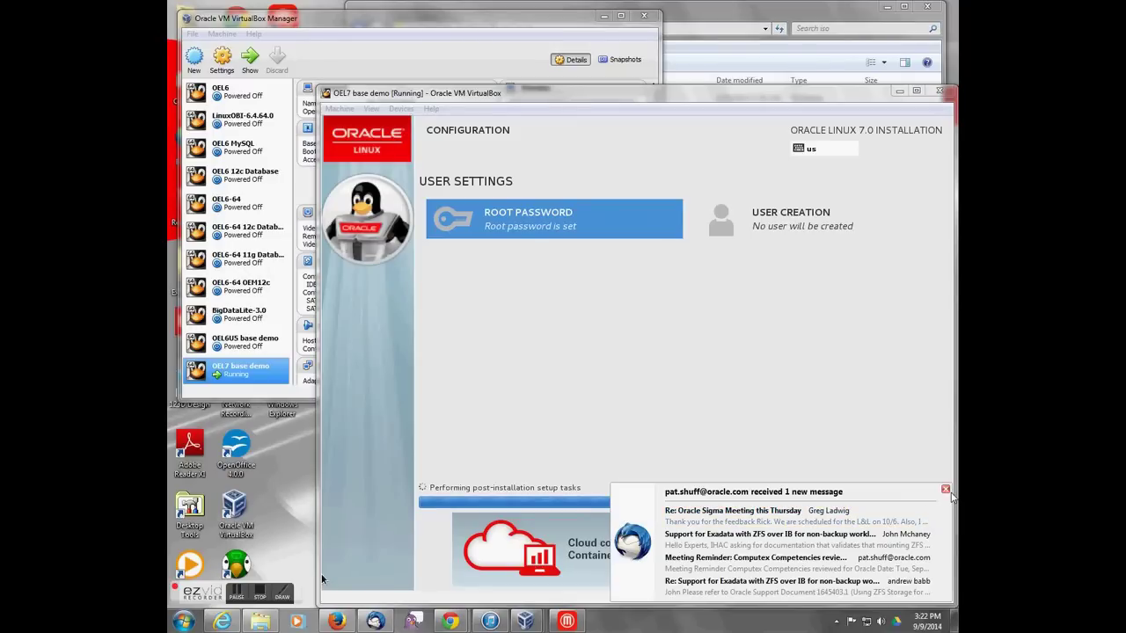
click(944, 491)
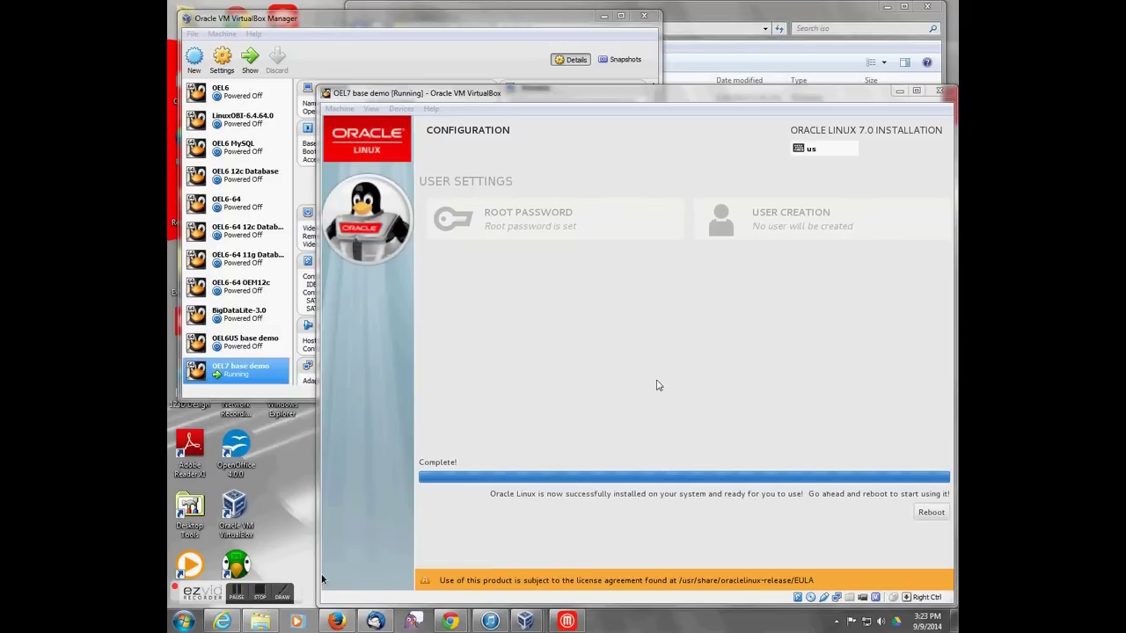
Step: Focus the VM window and reboot the freshly installed Oracle Linux
click(924, 515)
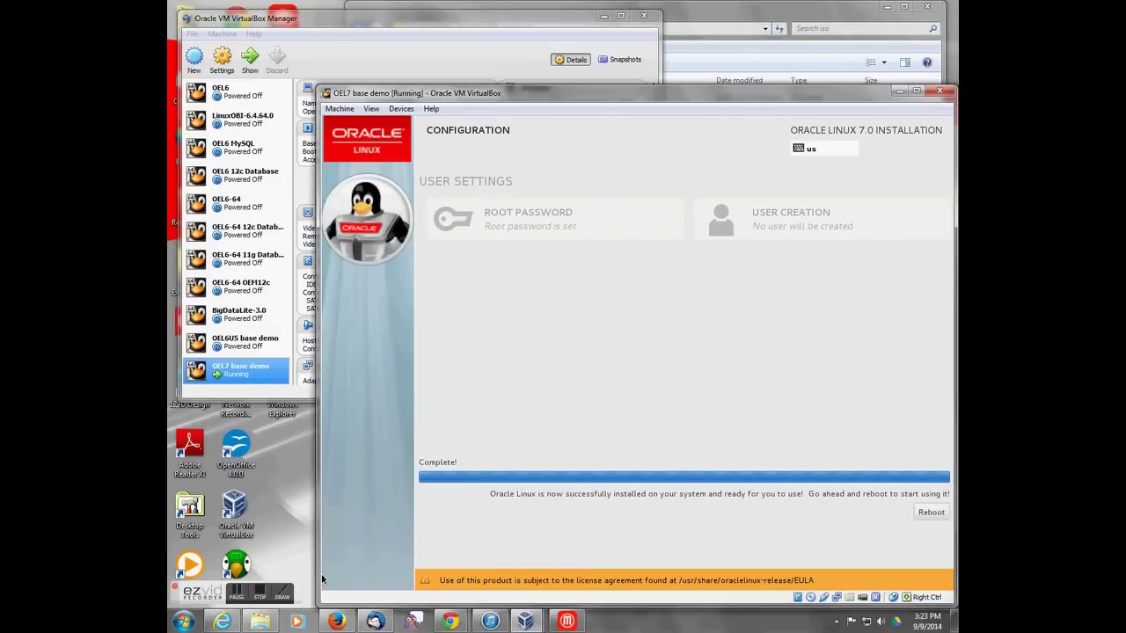
click(931, 511)
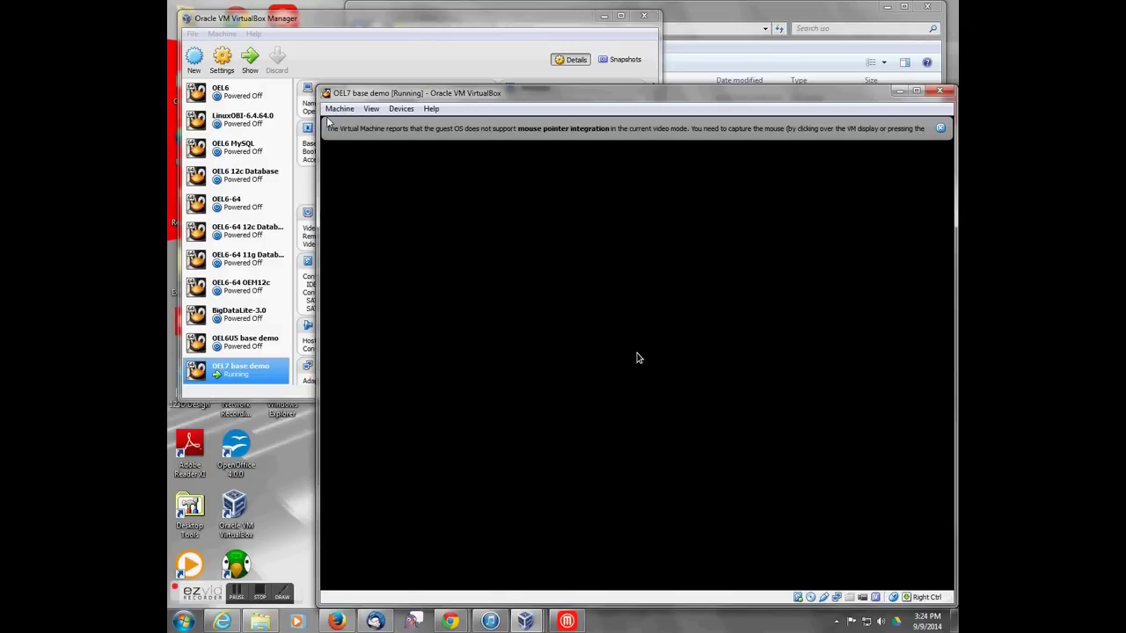
Step: Accept the Oracle Linux license agreement in initial setup and finish the configuration
click(635, 355)
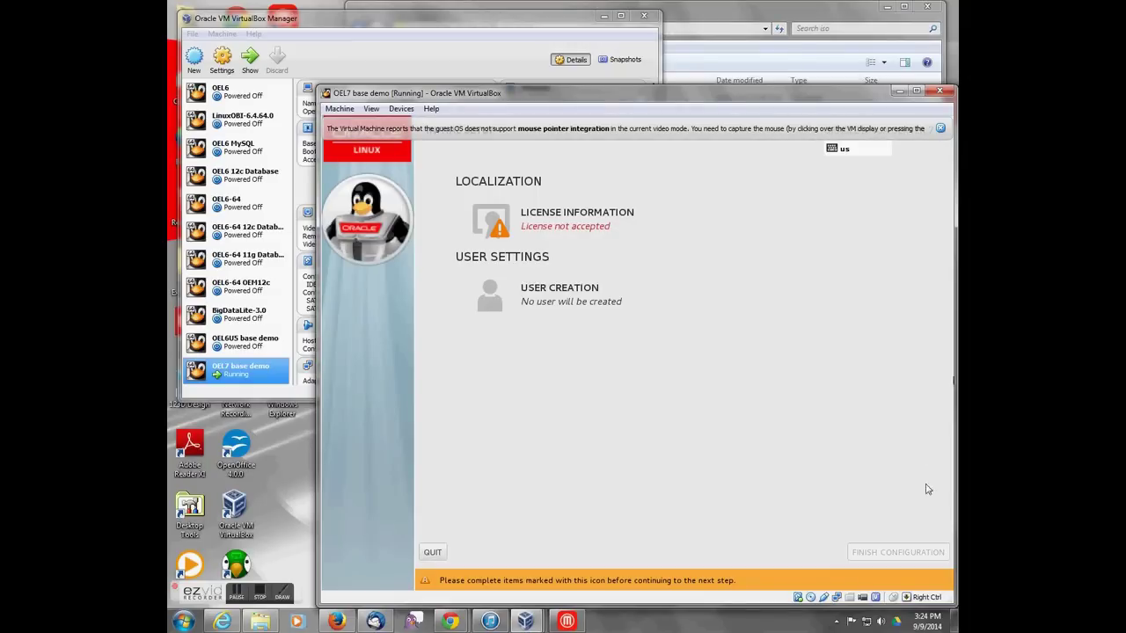
click(940, 129)
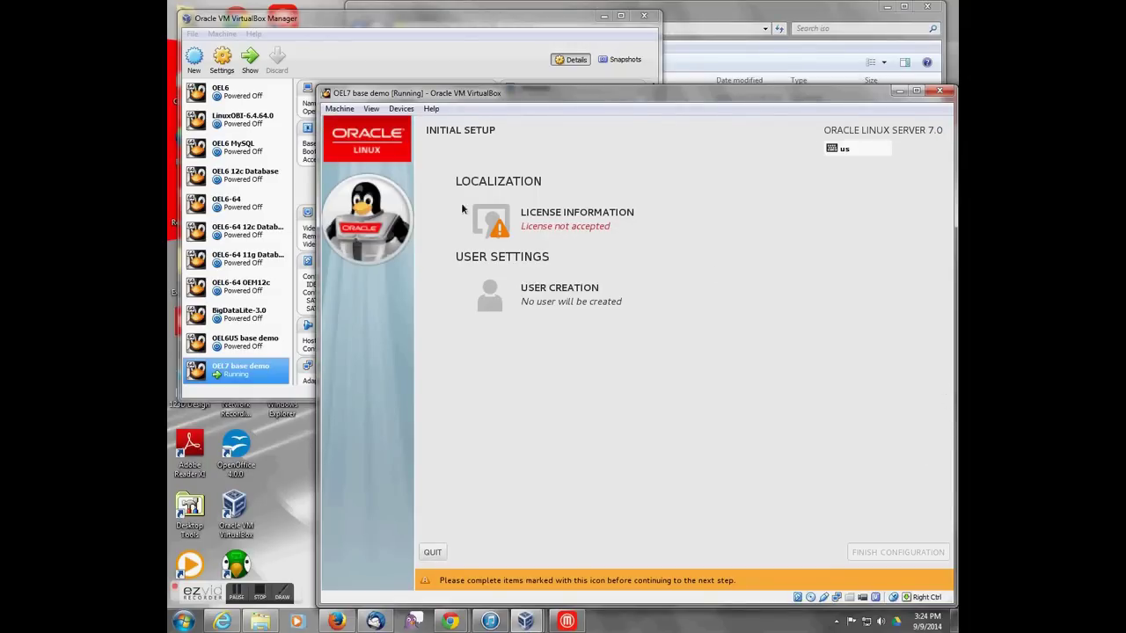
click(568, 227)
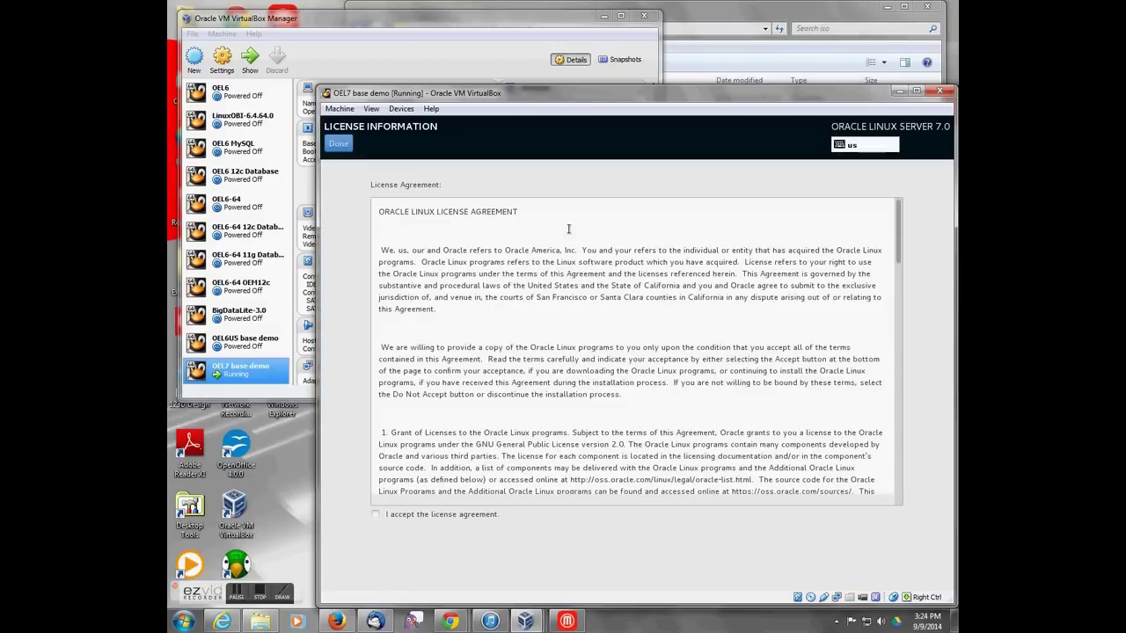
click(377, 515)
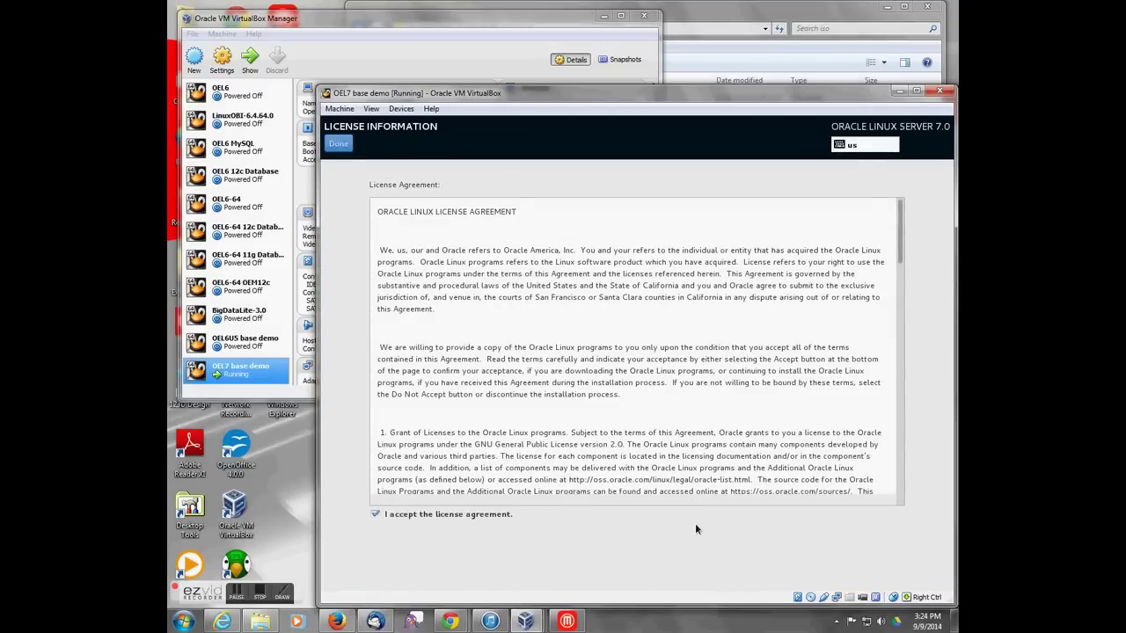
click(339, 142)
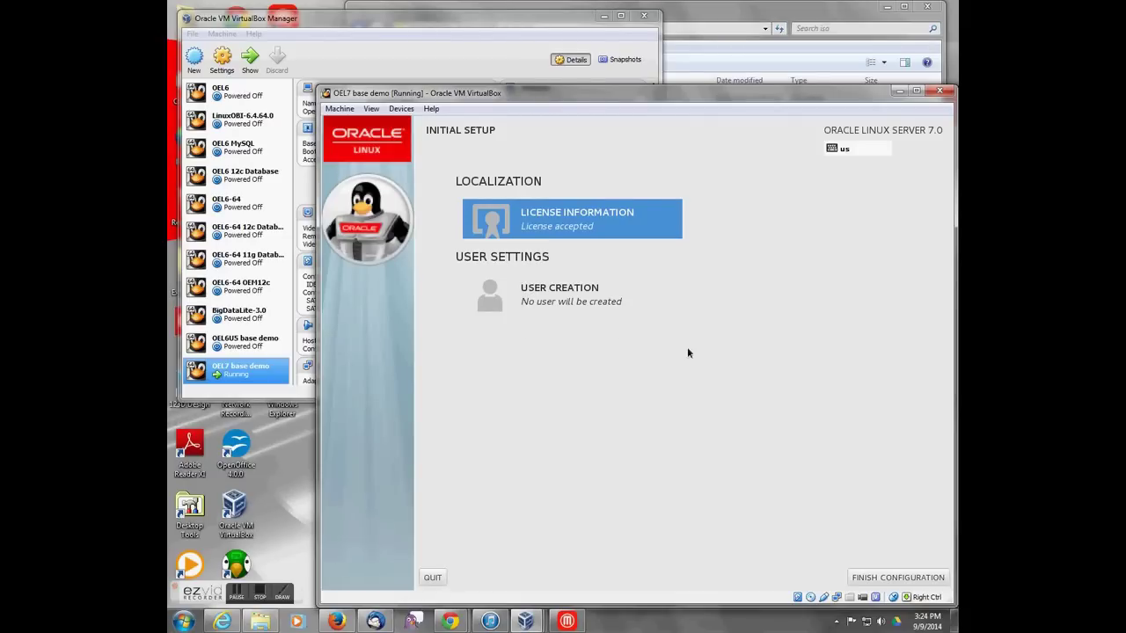
click(910, 577)
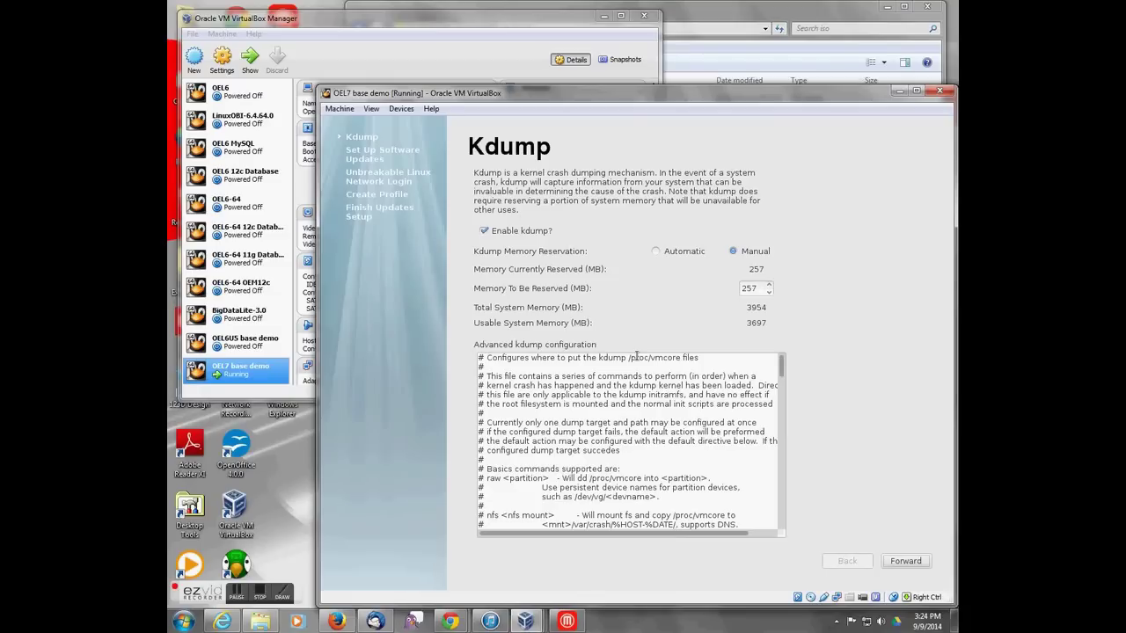
Step: Pass the Kdump page and skip ULN registration, choosing to register later
click(908, 561)
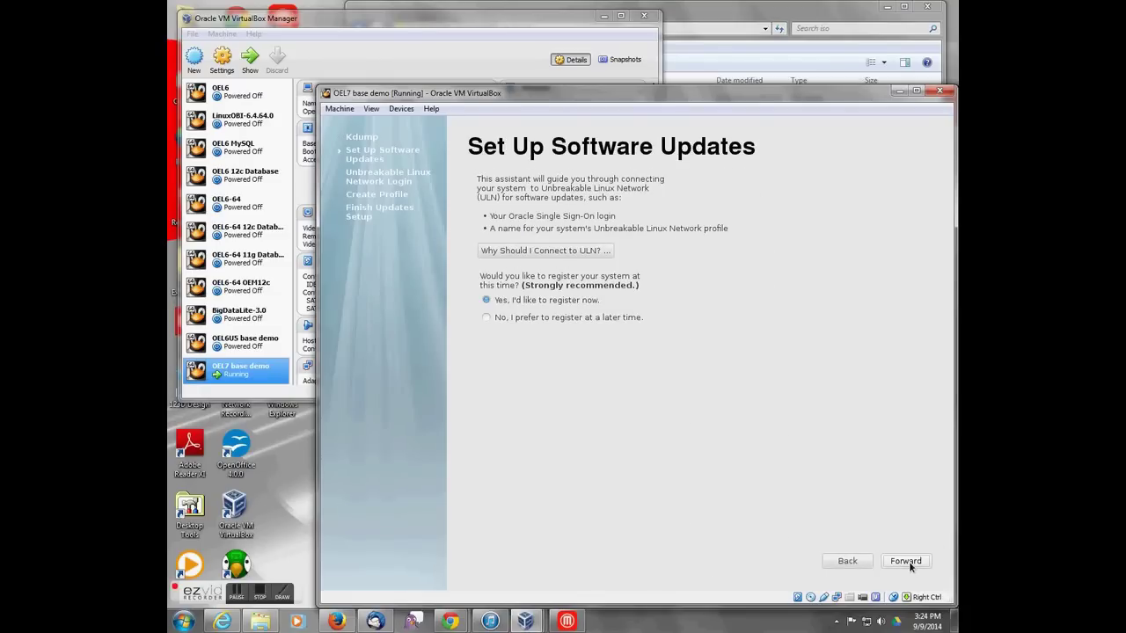
click(627, 320)
click(897, 564)
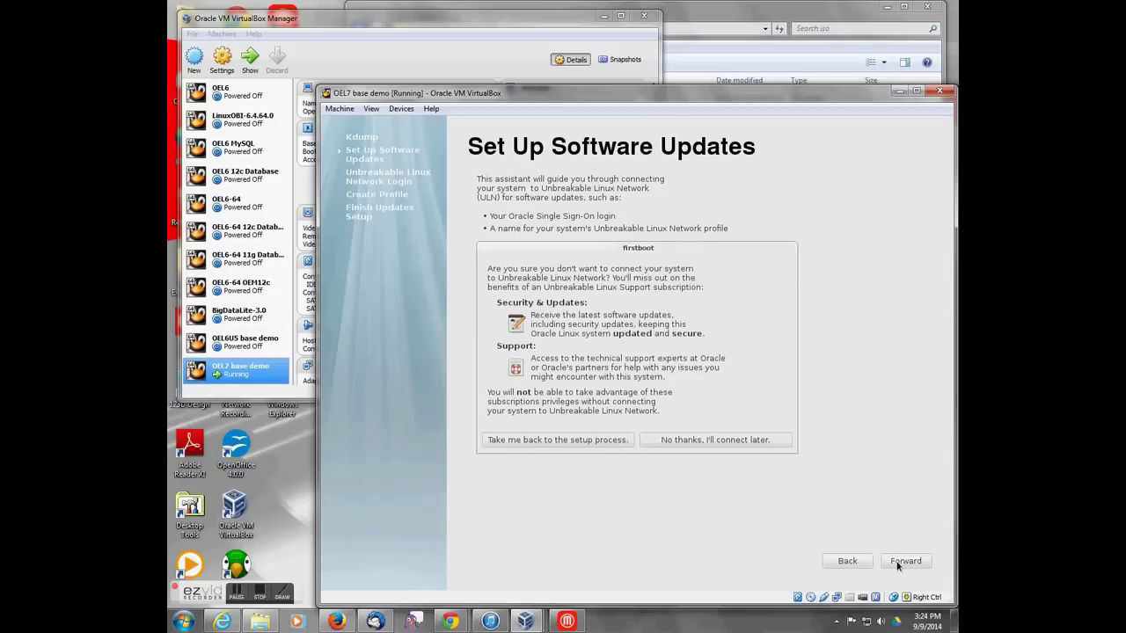
click(713, 441)
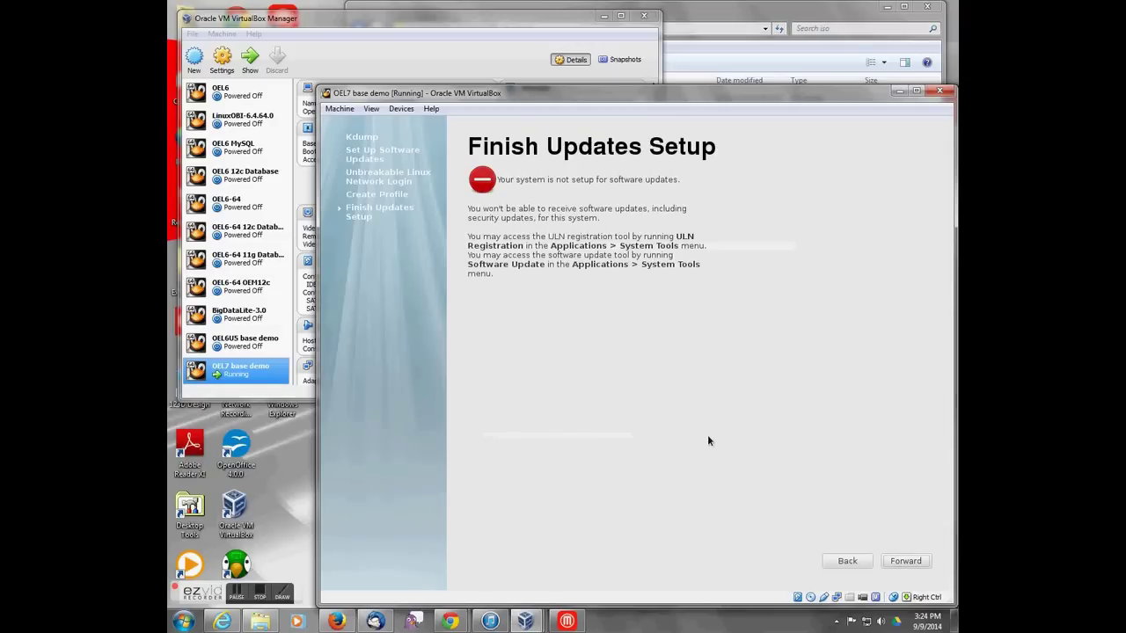
click(901, 561)
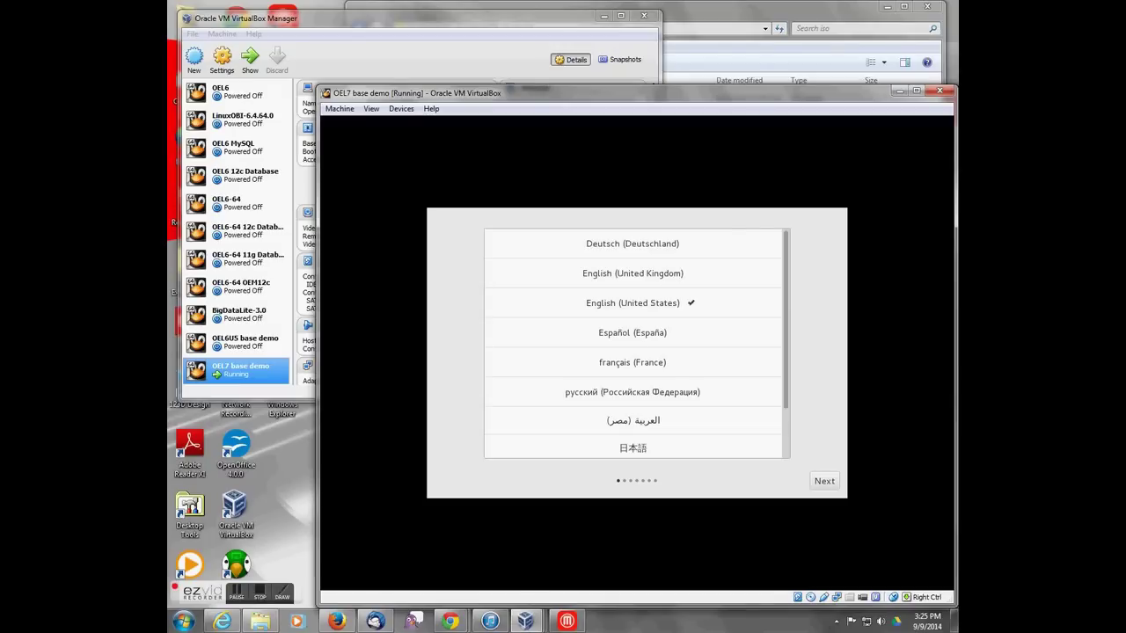
Step: Keep English (United States) for language and input source, continuing to account creation
click(632, 421)
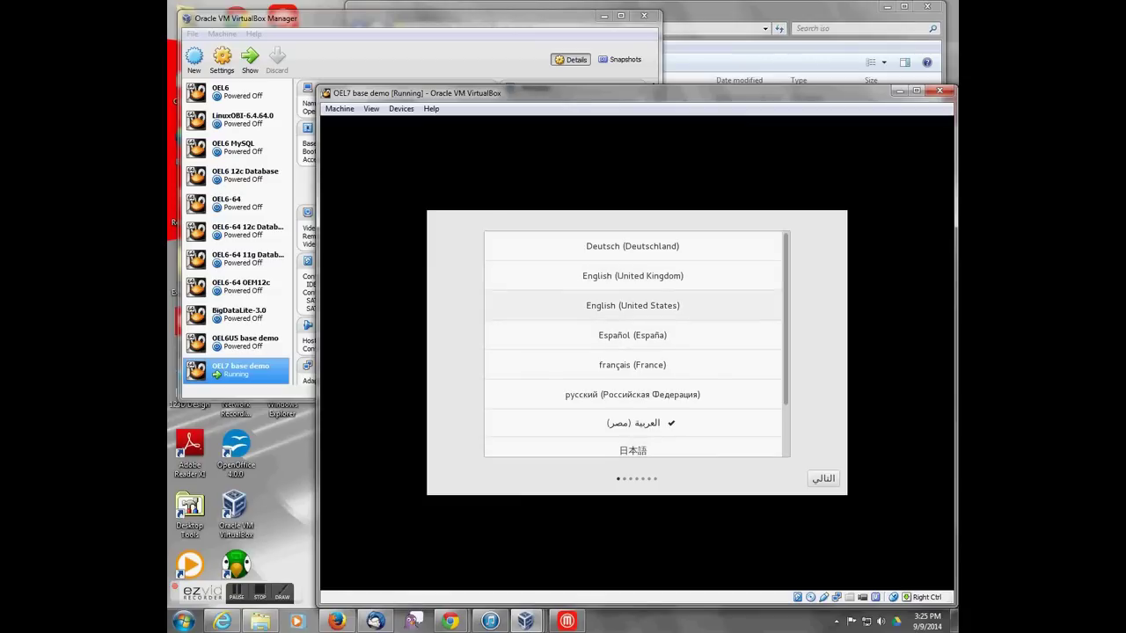
click(633, 305)
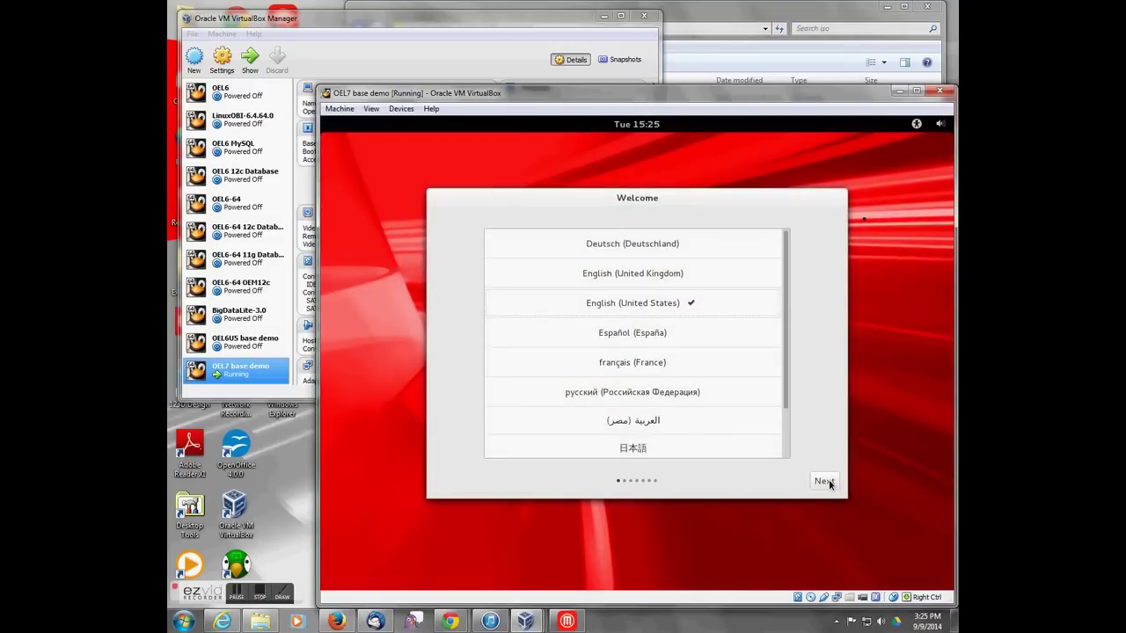
click(825, 482)
click(818, 481)
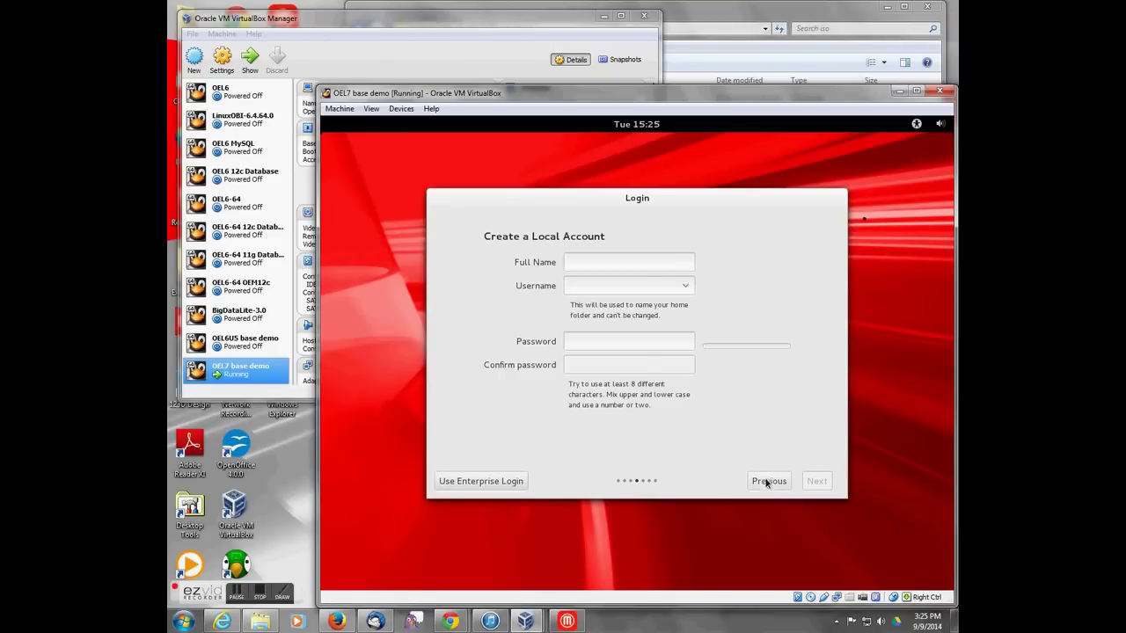
Step: Create the local account 'oracle' with a confirmed password
click(600, 261)
text(oracle)
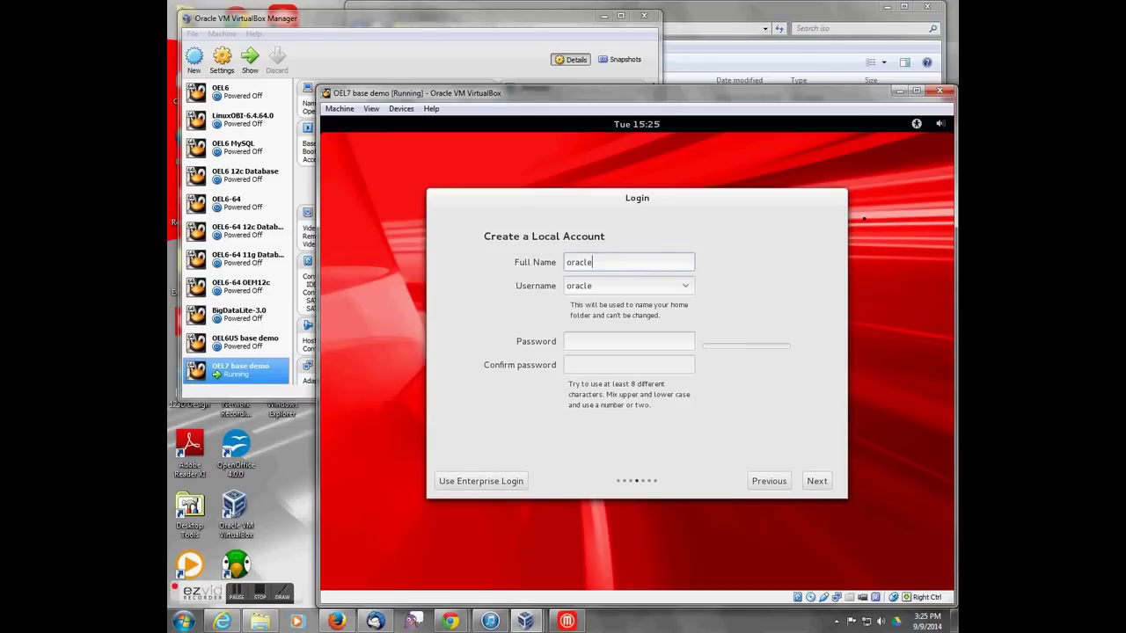
key(Tab)
key(Tab)
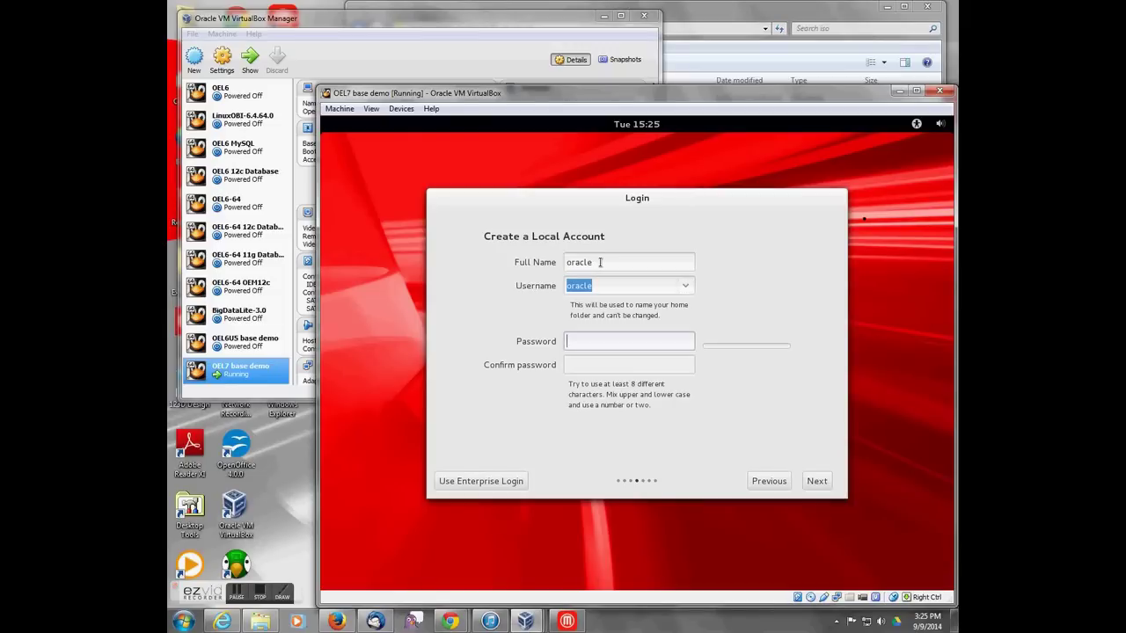
text(welcome1)
key(Tab)
text(welcome1)
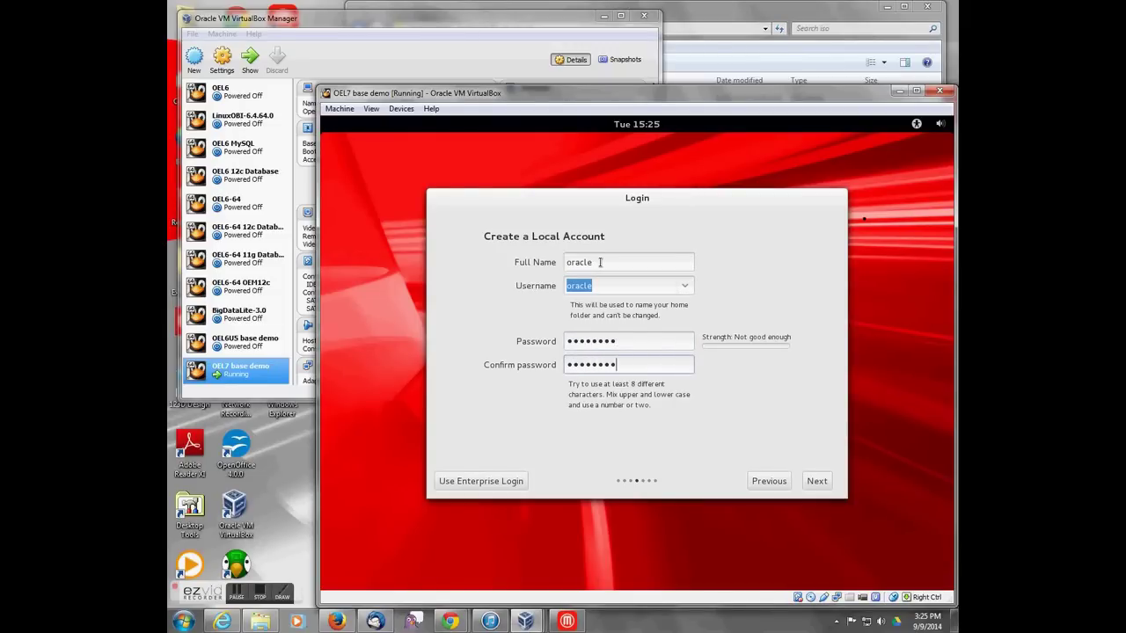
click(818, 481)
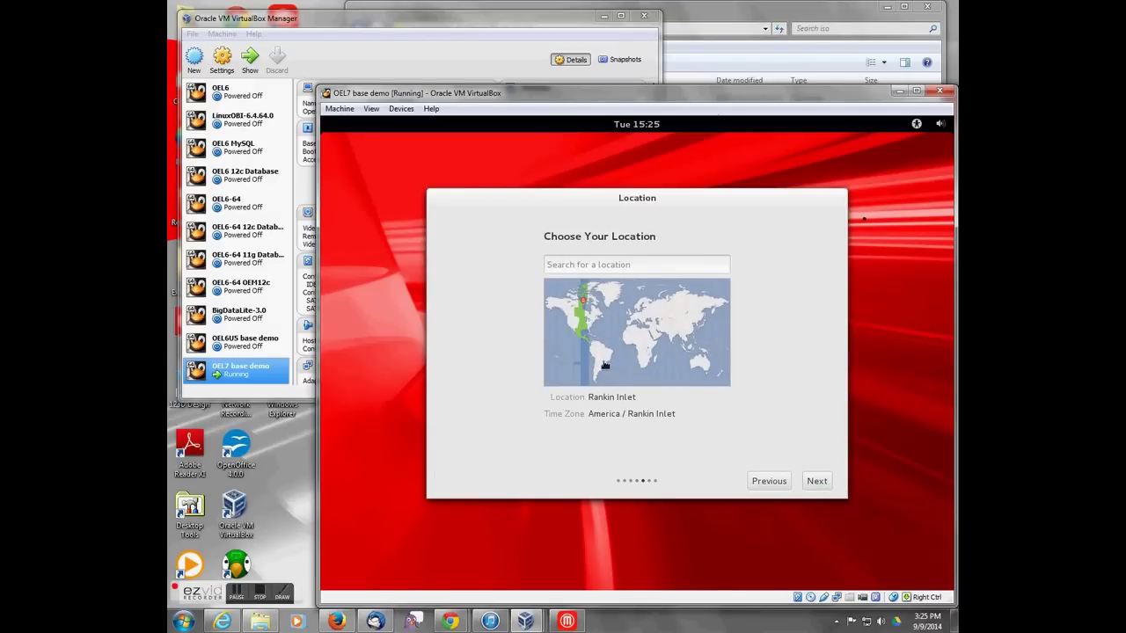
Step: Set the location to Houston (Houston Hobby Airport), America/Chicago time zone
click(569, 262)
text(chi)
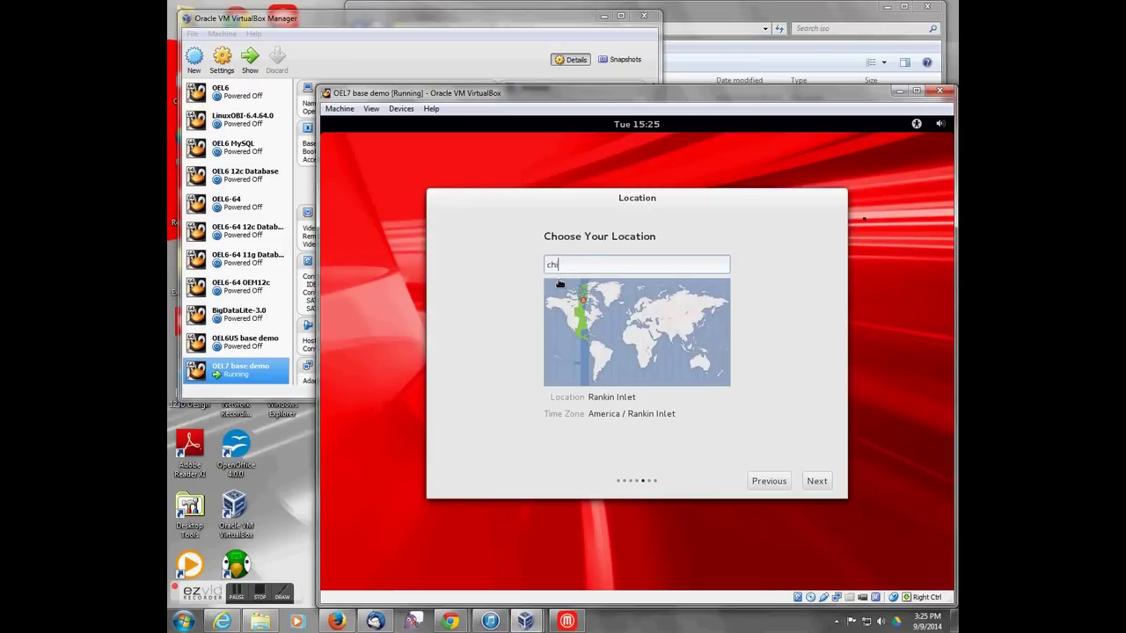
text(cago)
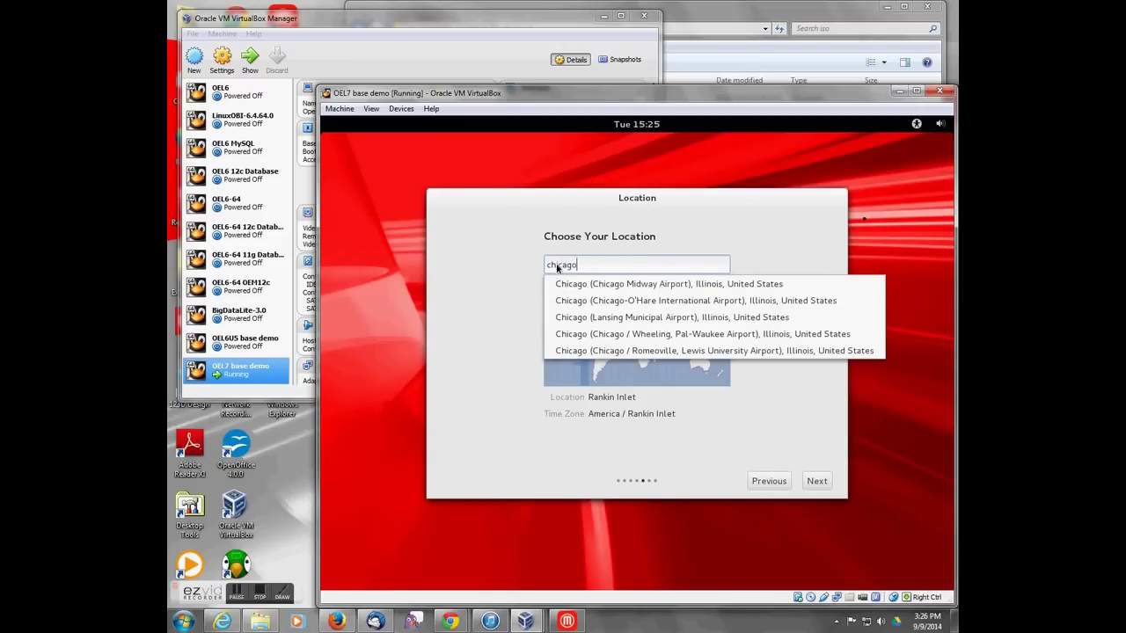
double_click(557, 266)
text(houston)
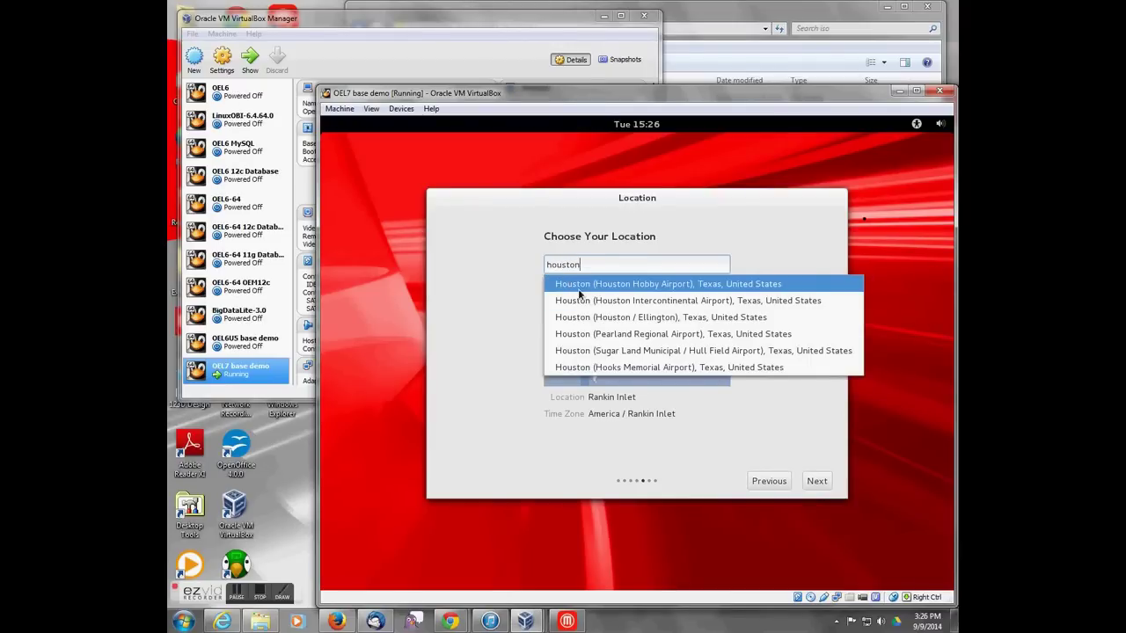
click(579, 287)
click(819, 480)
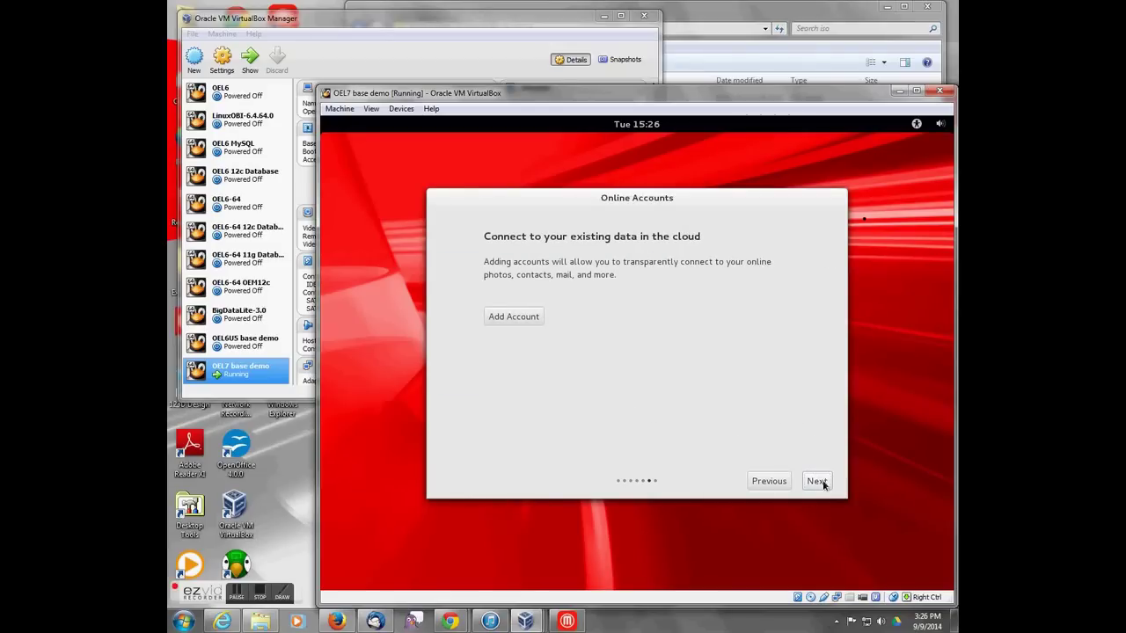
Step: Skip Online Accounts and choose 'Start using Oracle Linux Server'
click(823, 484)
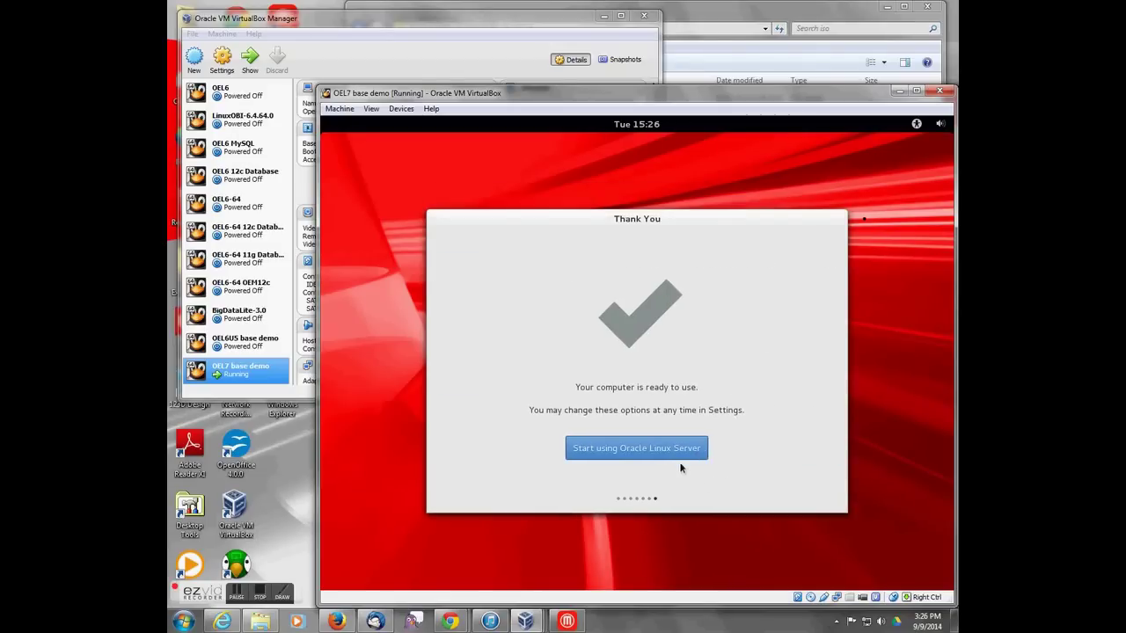
click(664, 450)
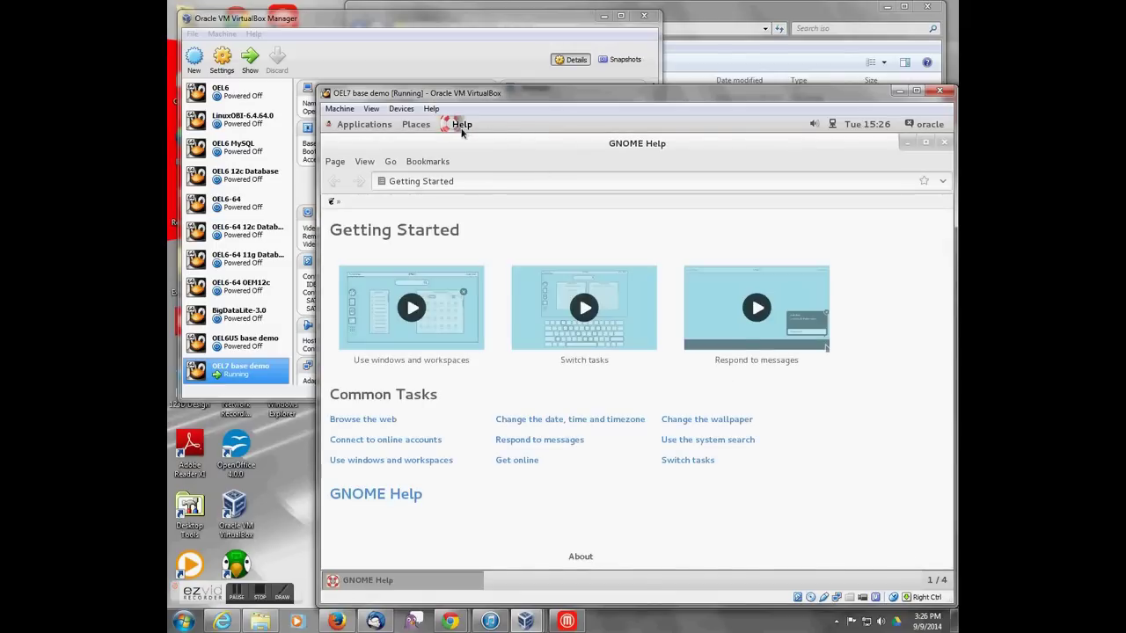
Step: Close the GNOME Help window and open the guest's Applications menu
click(942, 143)
click(350, 125)
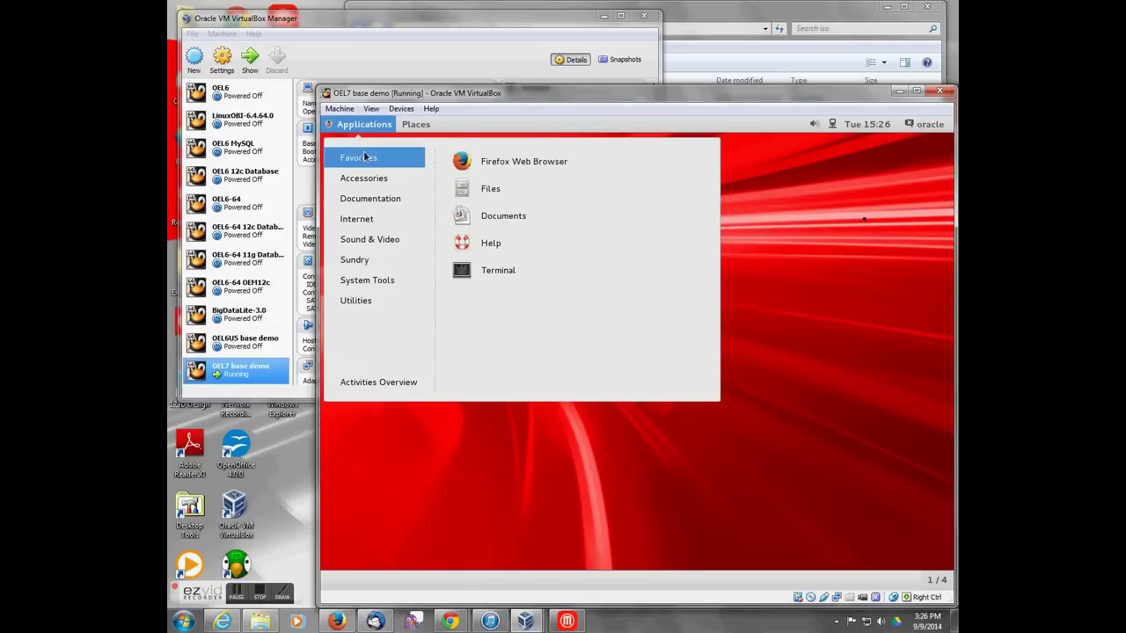
Step: Open a guest terminal, become root with su, and open /etc/sudoers in vi
click(505, 270)
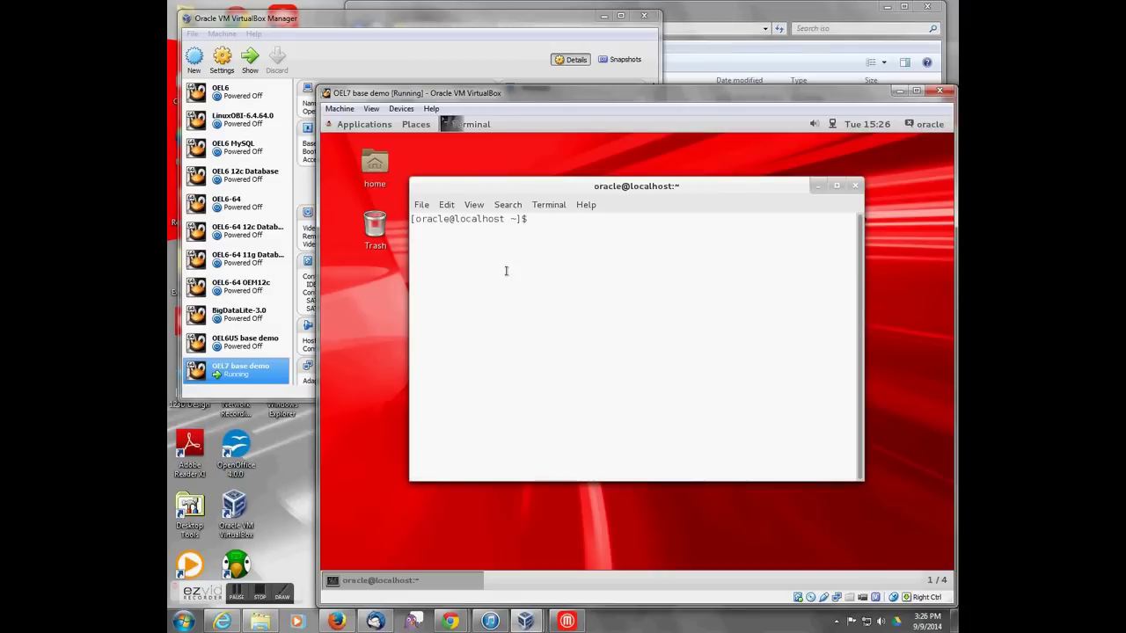
text(su)
key(Return)
key(Return)
text(vi /etc/sudoers)
key(Return)
text(/root)
key(Return)
Step: Duplicate the root ALL=(ALL) ALL line for user oracle and force-save with :wq!
key(n)
key(n)
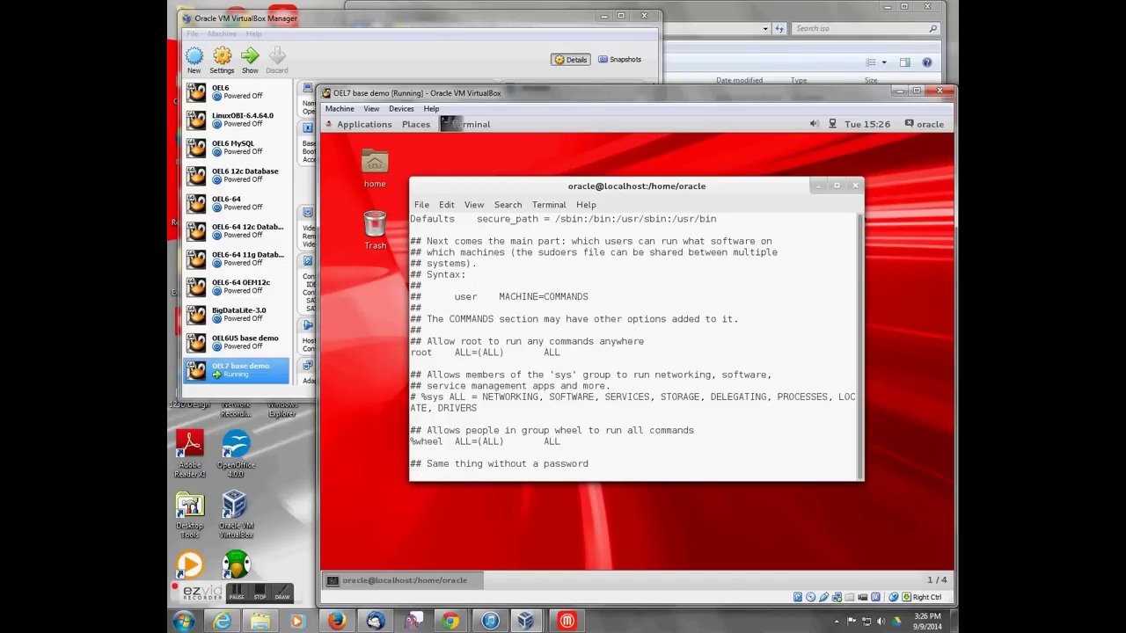
key(i)
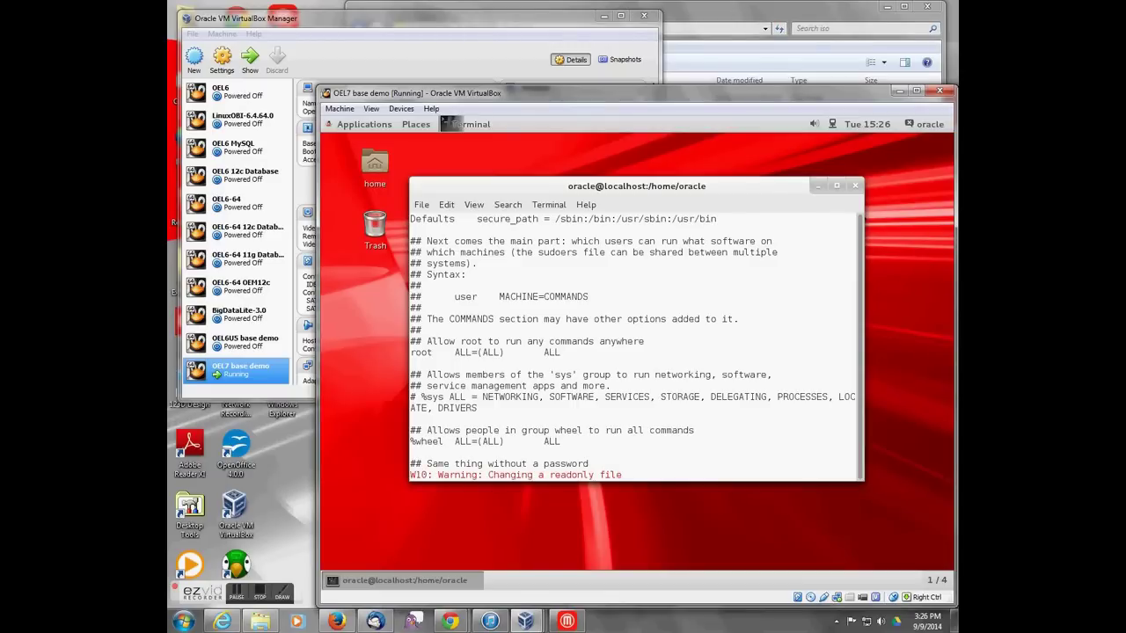
key(Escape)
key(y)
key(y)
text(pcworacle)
key(Escape)
text(:wq!)
key(Return)
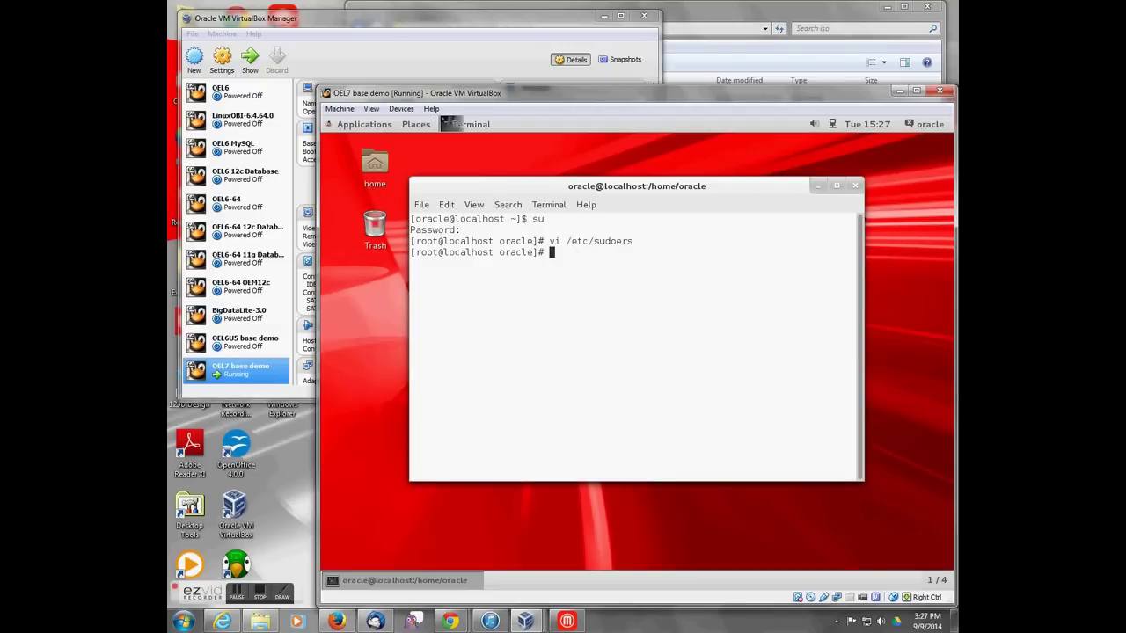
Step: Open and close the guest's system Settings, then reopen the Applications menu to show Utilities
click(370, 128)
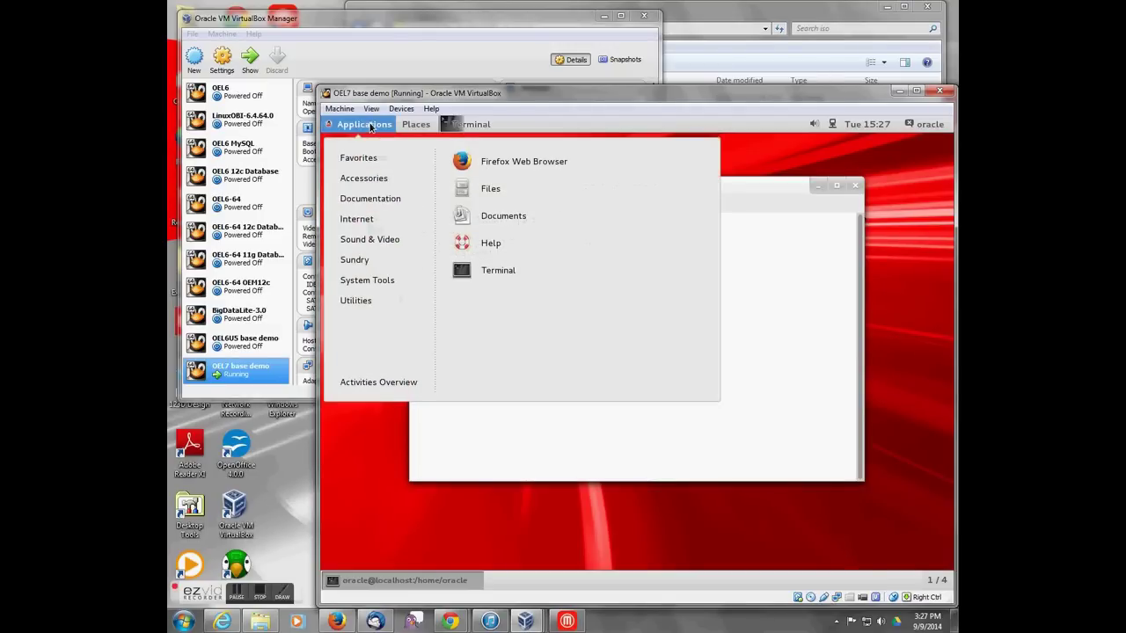
mouse_move(360, 282)
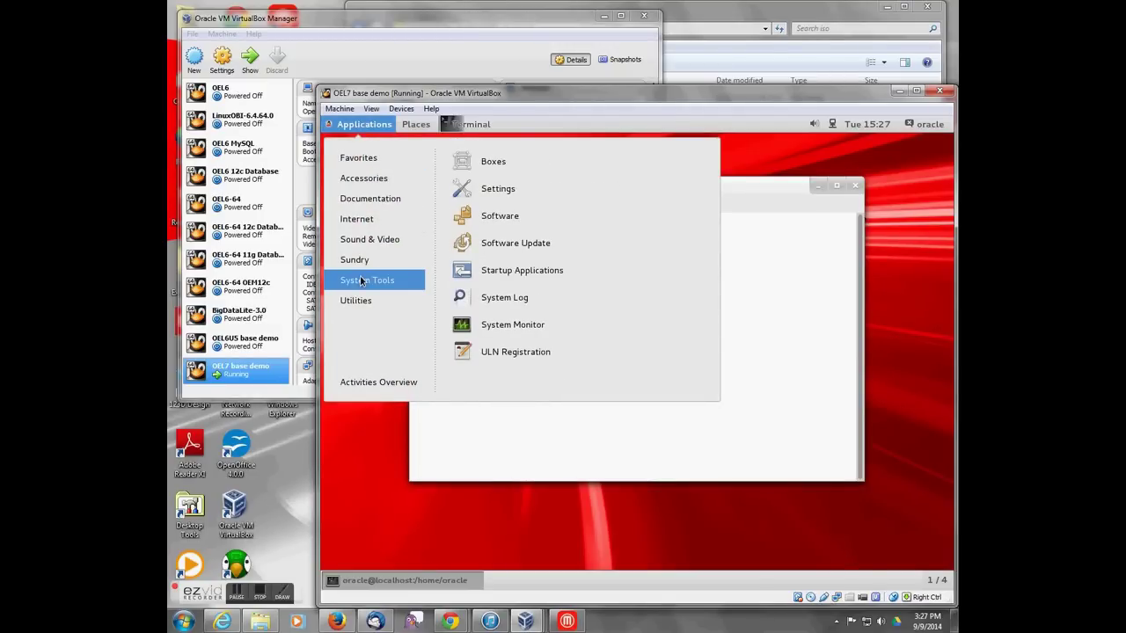
click(489, 190)
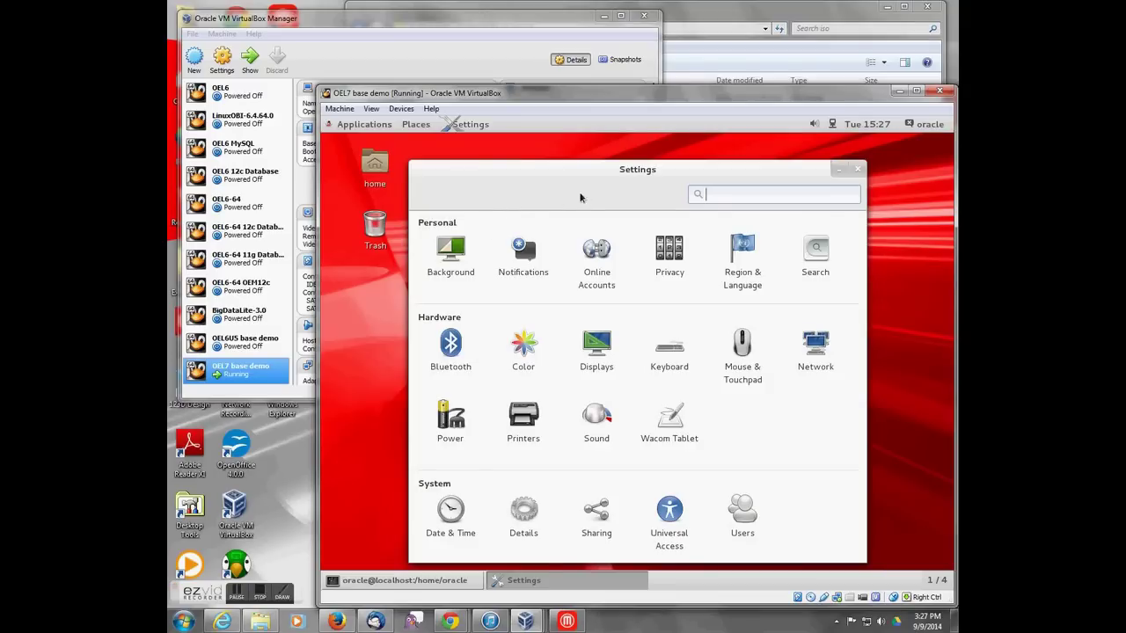
click(858, 171)
click(364, 124)
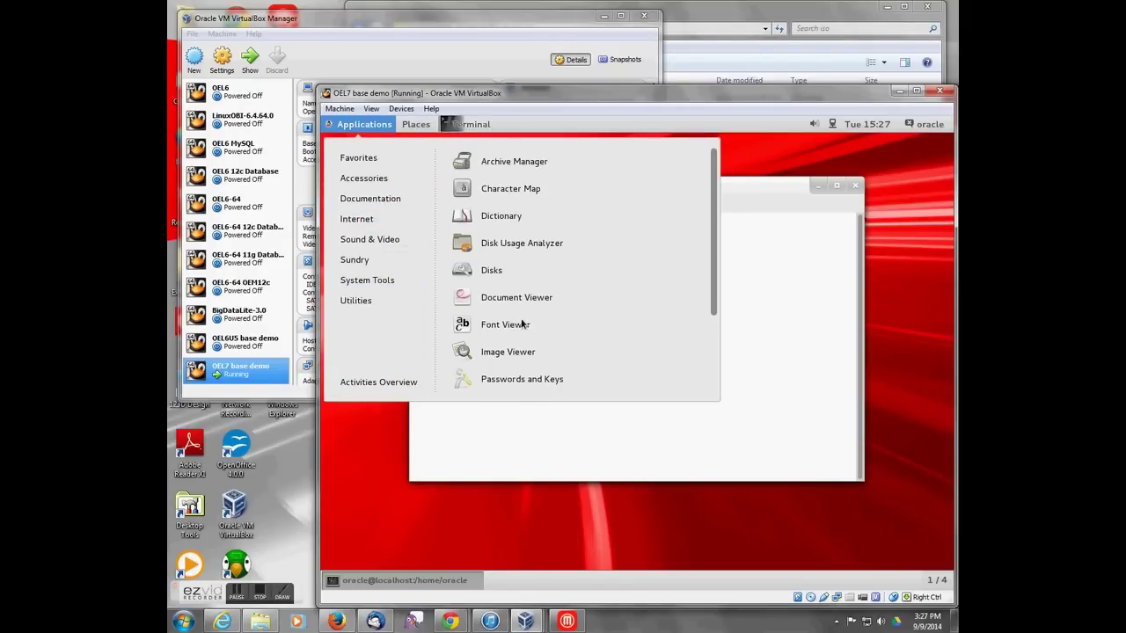
Step: In Disks, select the 53 GB disk and format it with Overwrite with zeroes erase
click(492, 270)
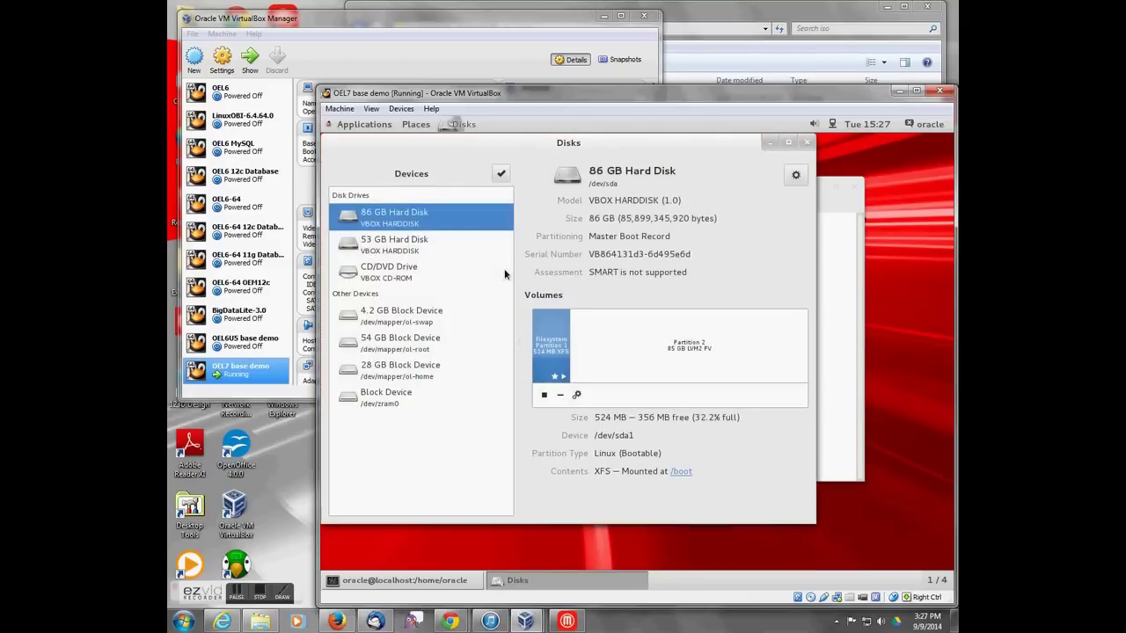
click(398, 244)
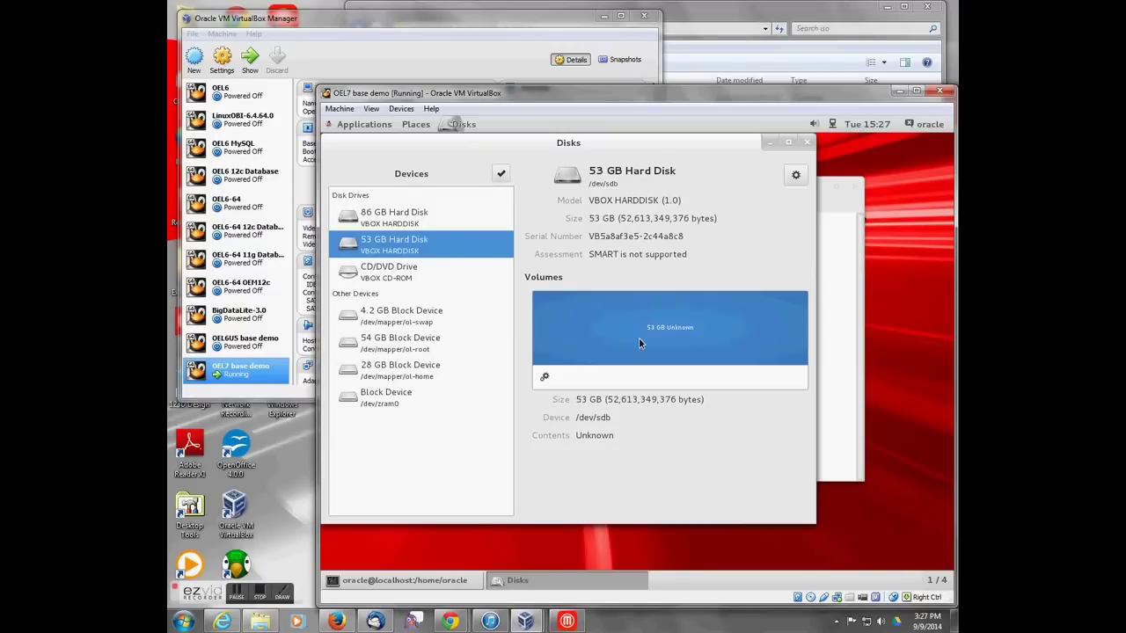
click(543, 376)
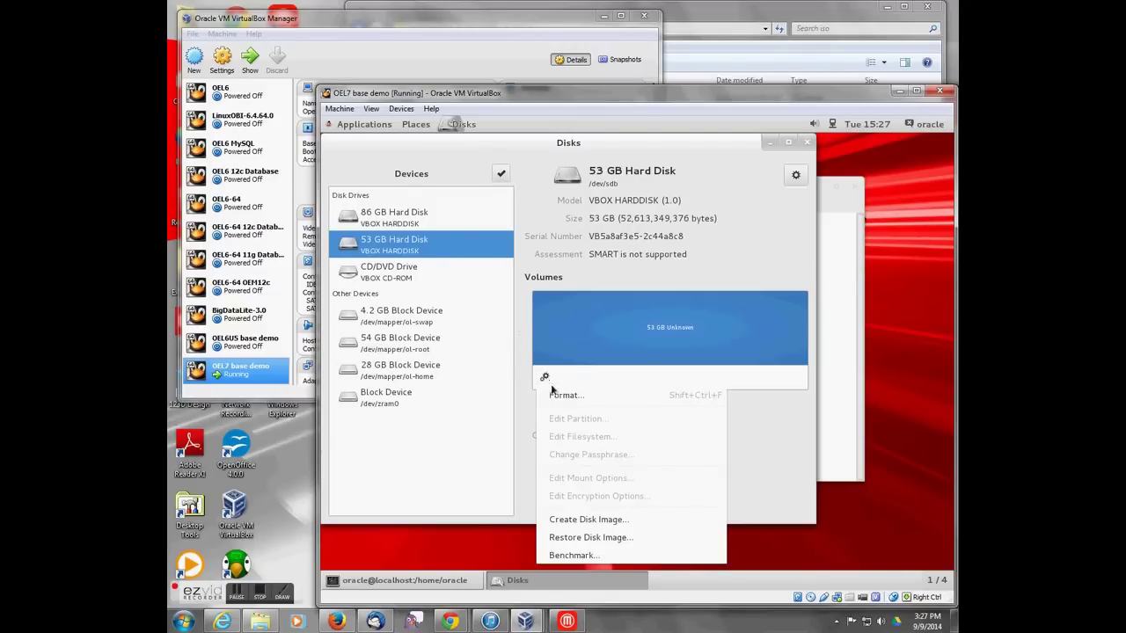
click(555, 394)
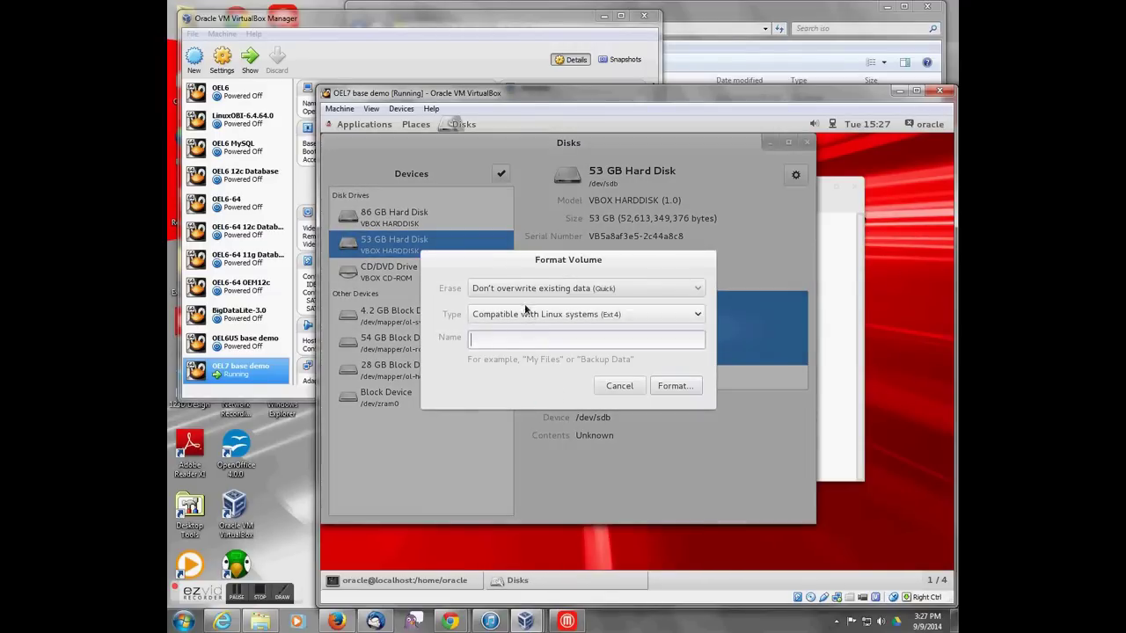
click(514, 288)
click(514, 302)
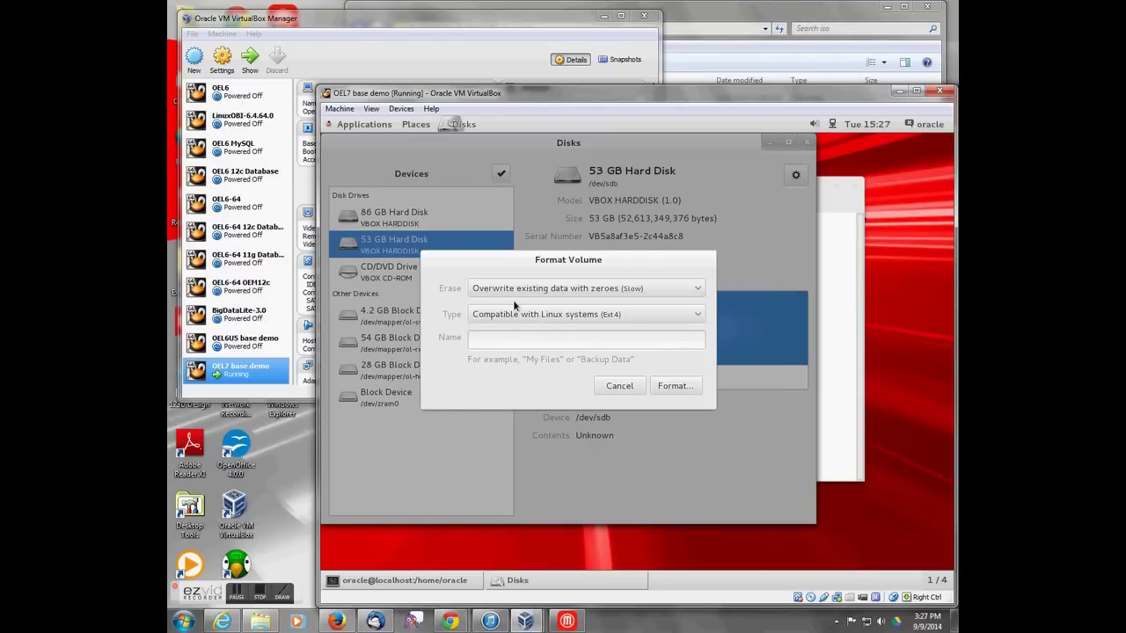
Step: Name the volume u01, confirm formatting, and authorize with the user's password
click(519, 338)
text(u01)
click(686, 387)
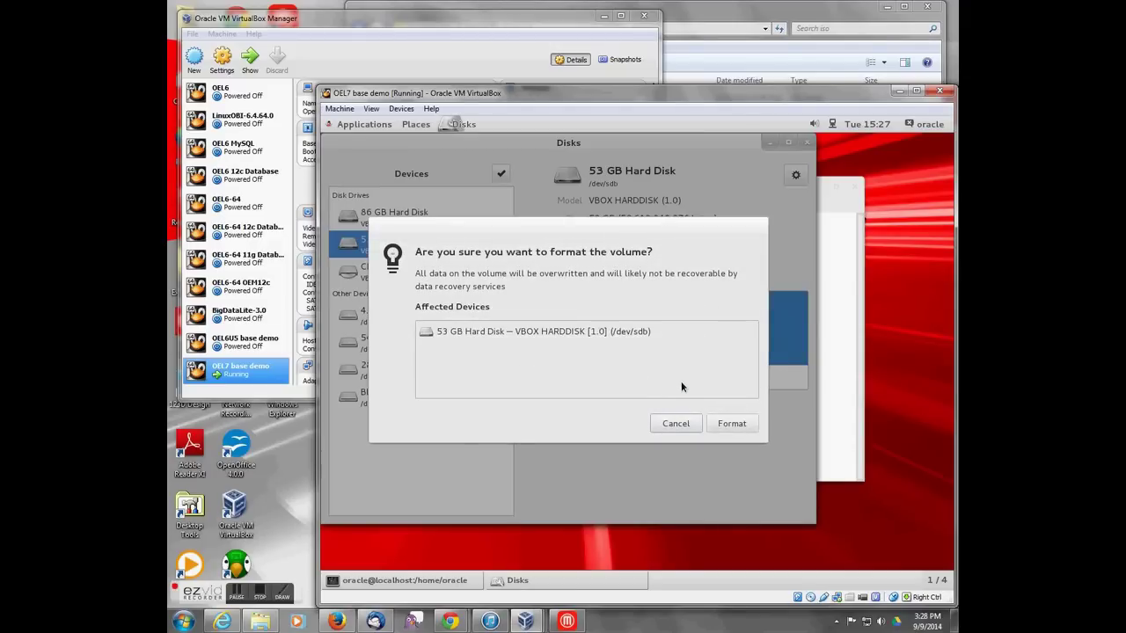
click(728, 423)
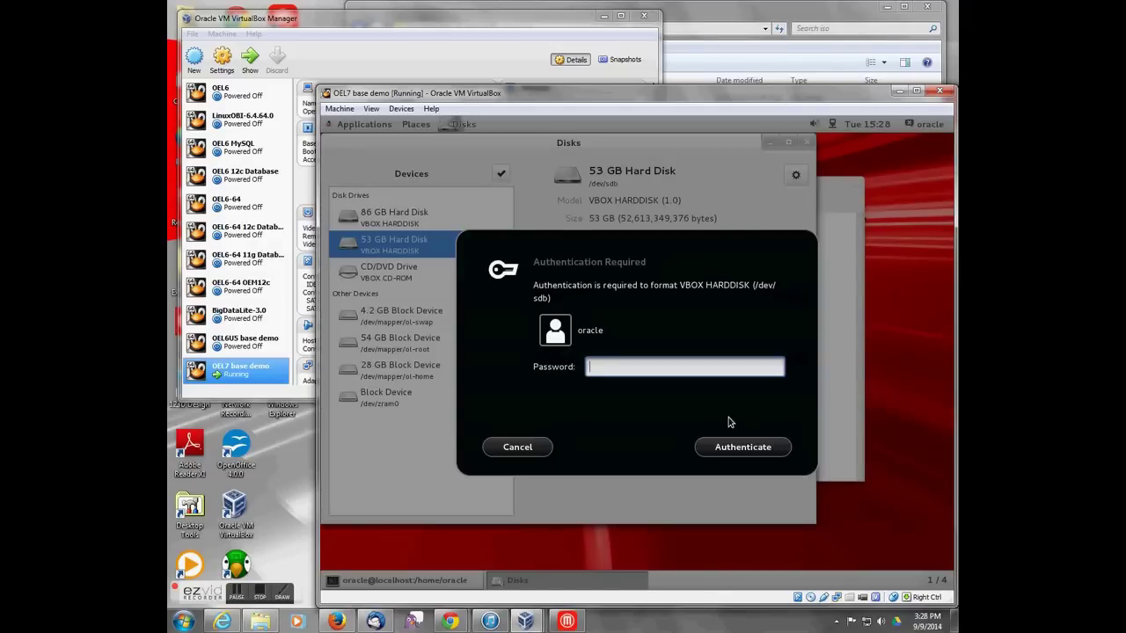
text(welcome1)
key(Return)
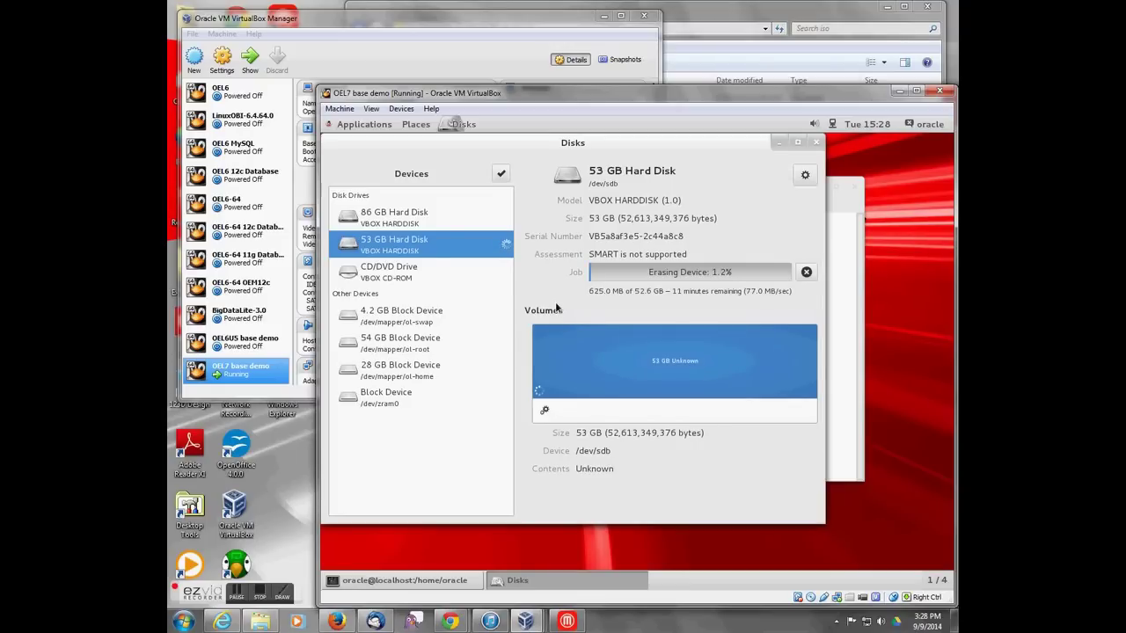
Step: Open the disk's drive settings and close them without changes
click(804, 175)
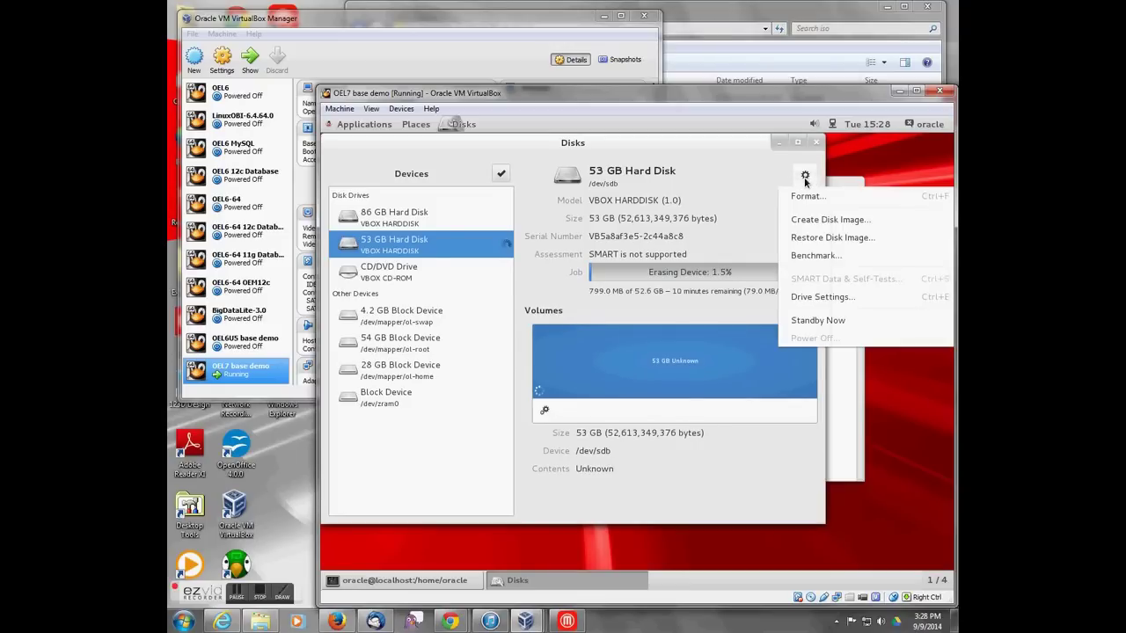
click(809, 299)
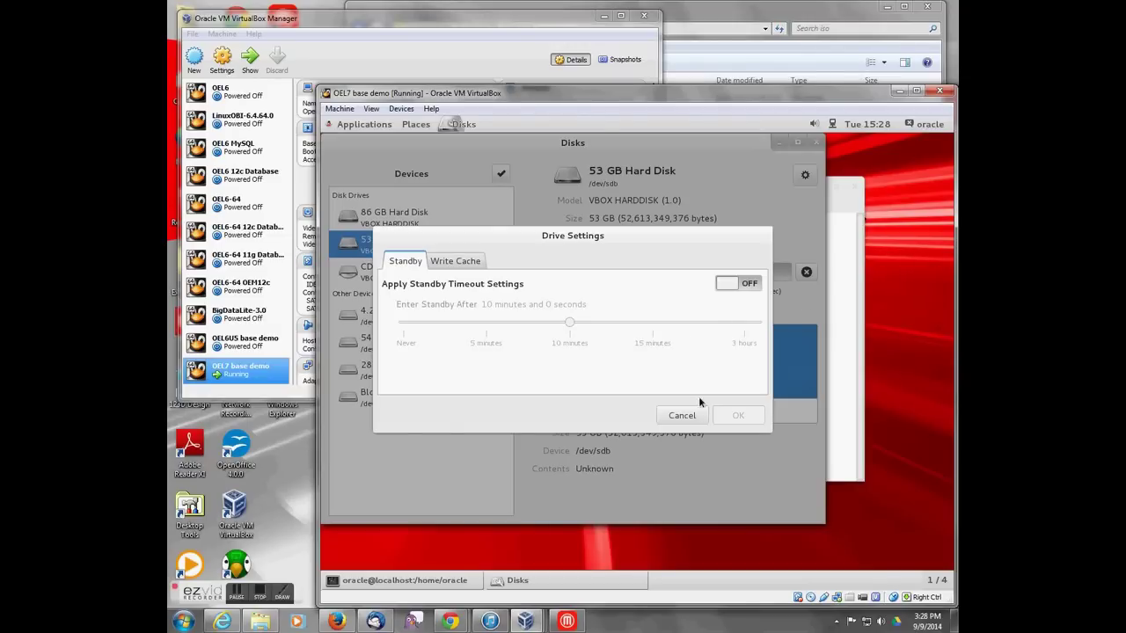
click(672, 417)
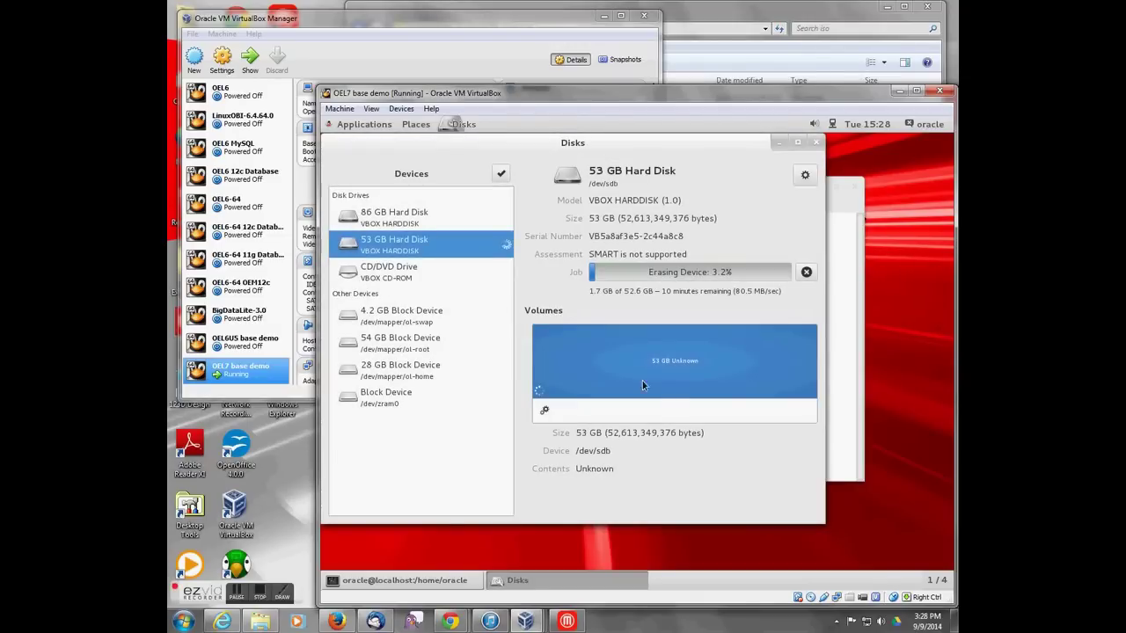
Step: Launch Software Update from System Tools and install all 128 updates
click(349, 126)
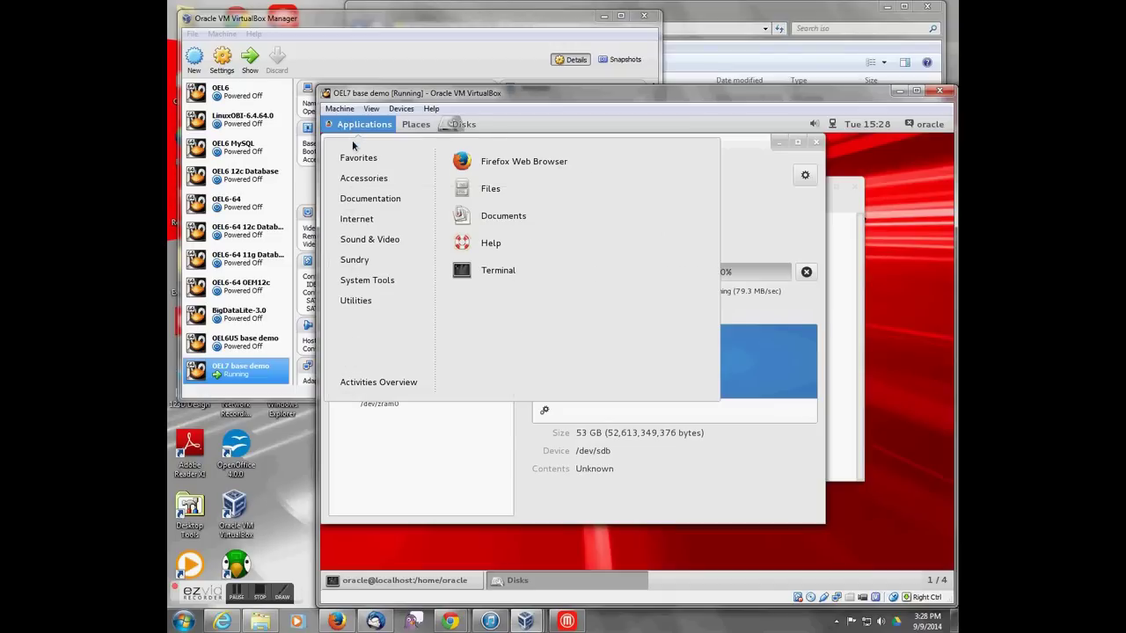
mouse_move(382, 283)
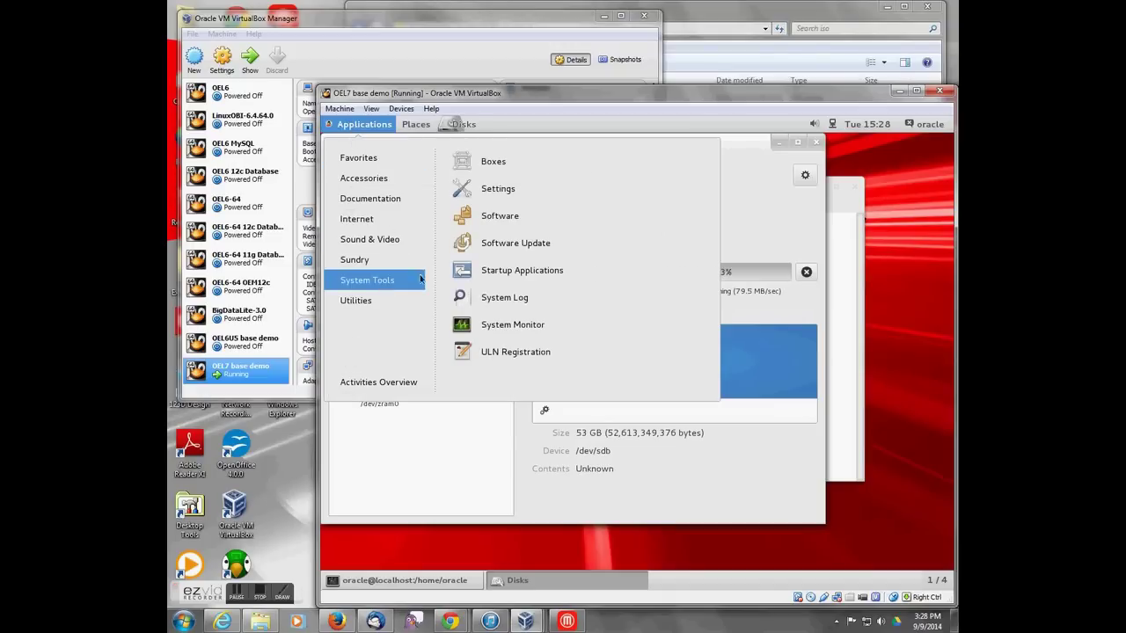
click(488, 243)
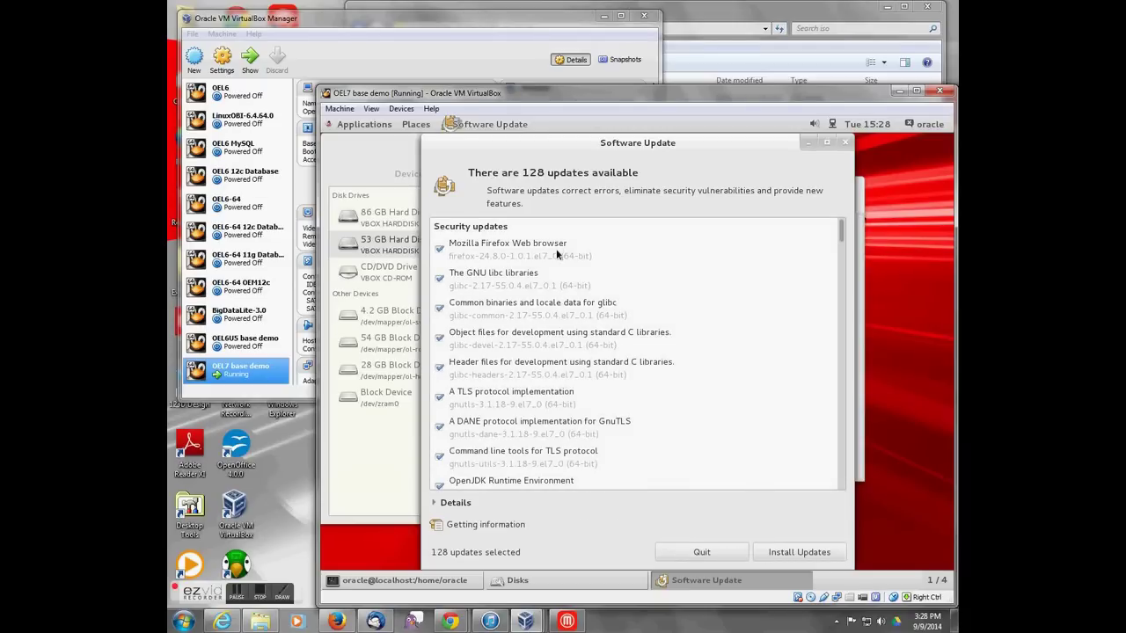
click(796, 552)
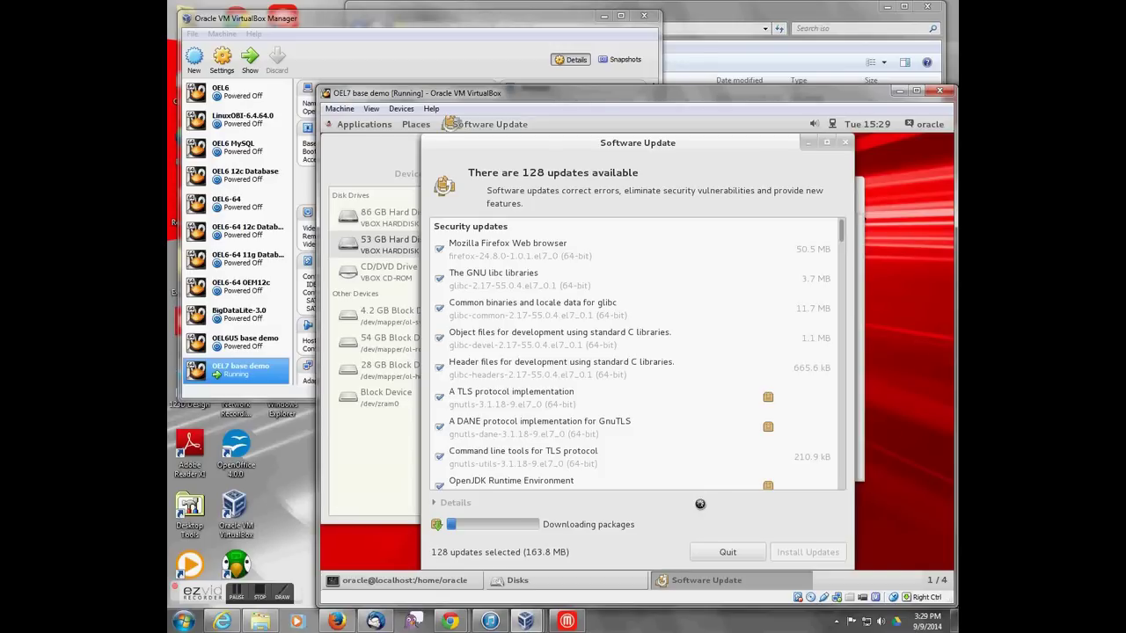
Step: Move Software Update right, dismiss the mail notification, and check the Disks erase progress
click(372, 135)
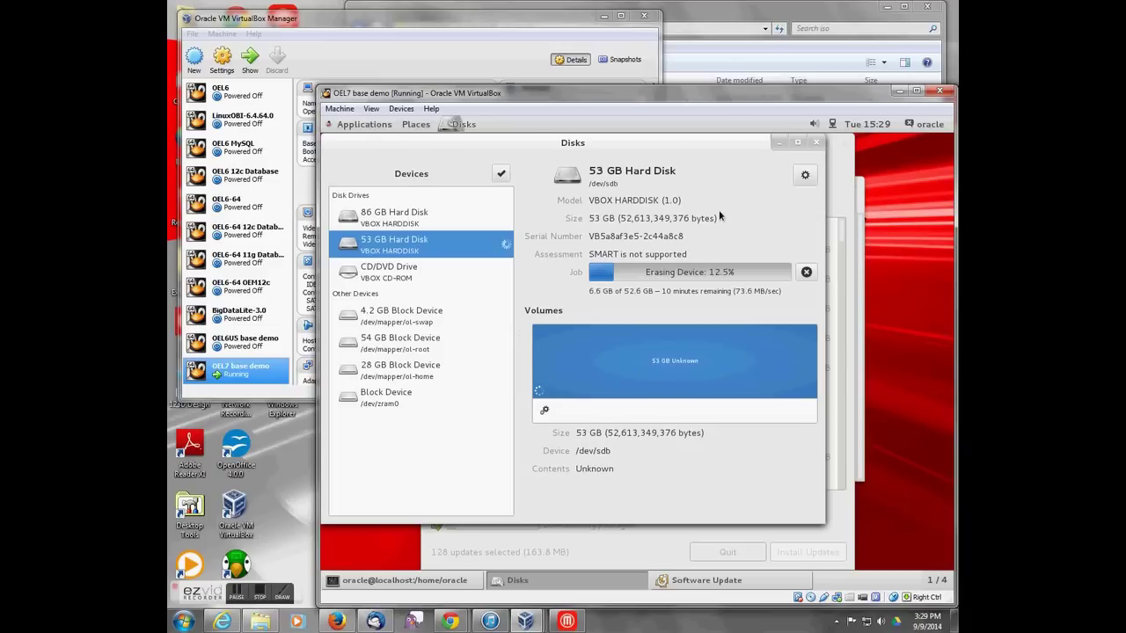
click(838, 169)
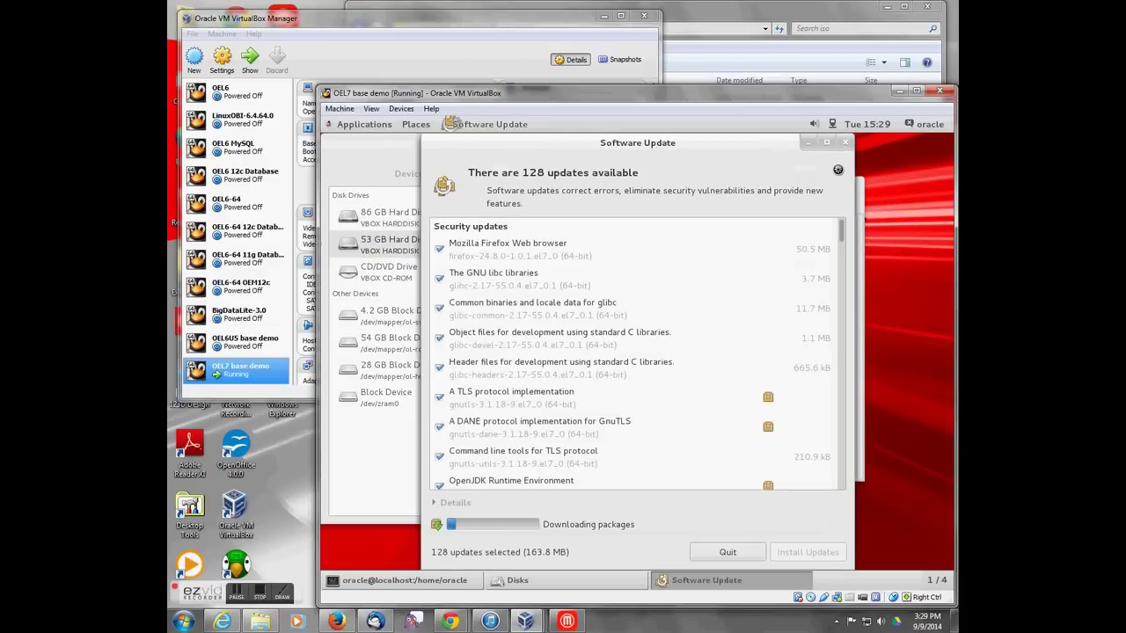
drag(702, 141, 771, 139)
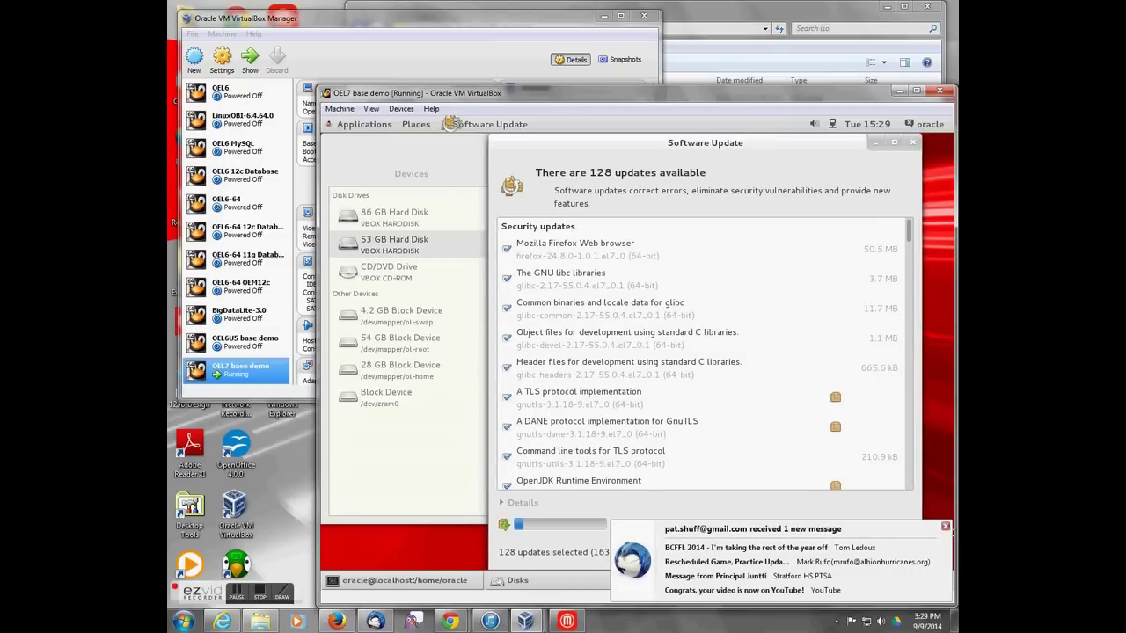
click(946, 526)
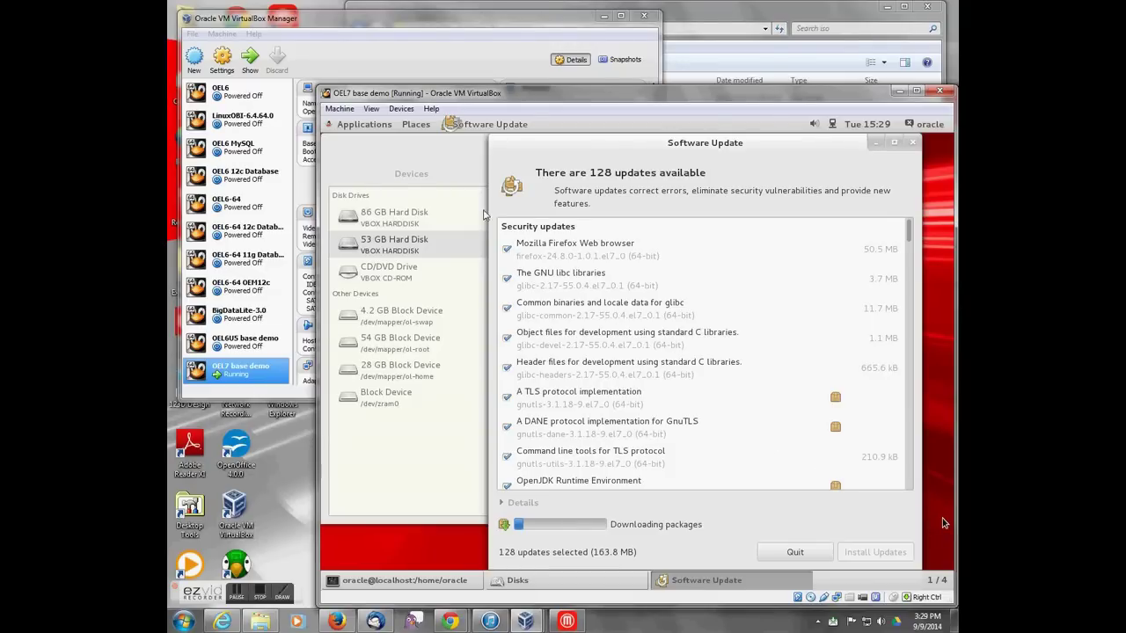
click(400, 152)
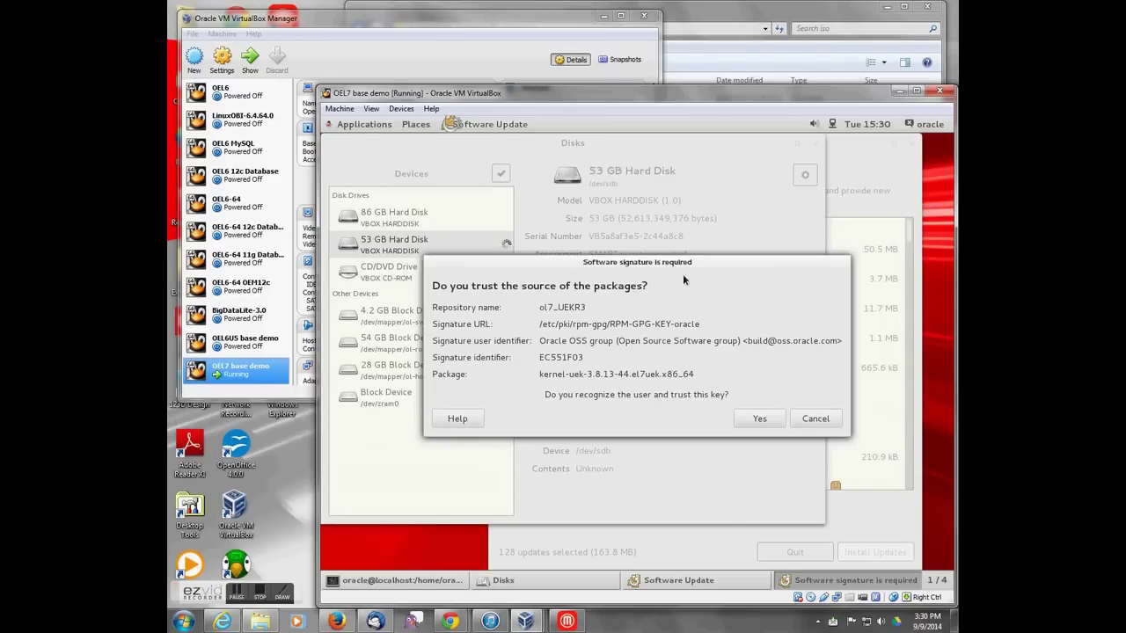
Step: Trust Oracle's package signing key and authenticate with the user's password
click(755, 418)
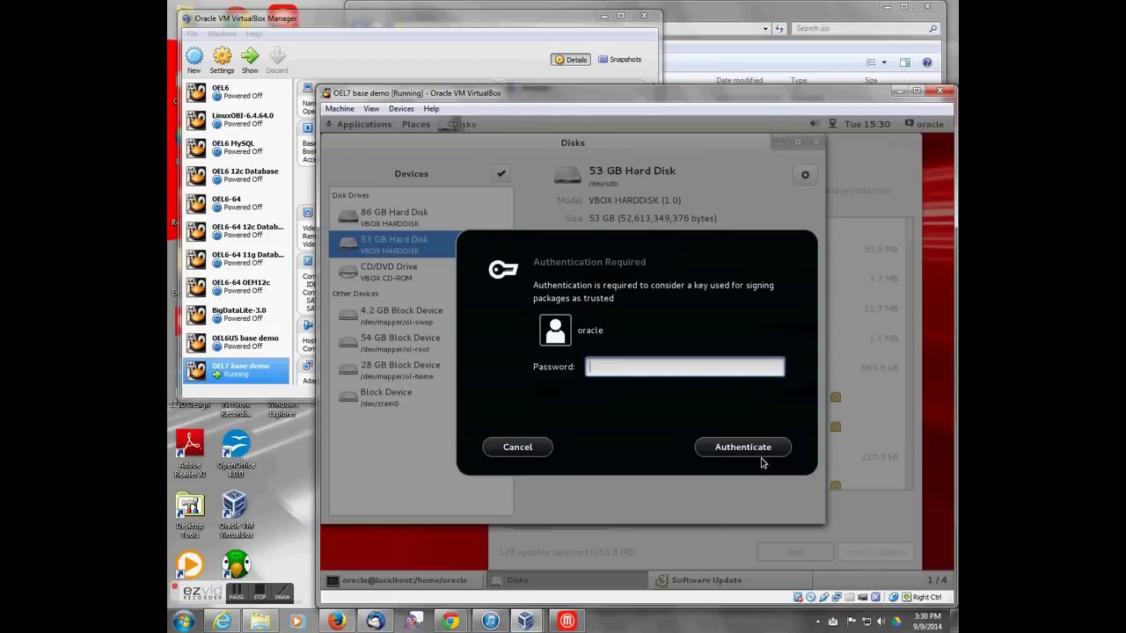
text(welcome1)
click(762, 458)
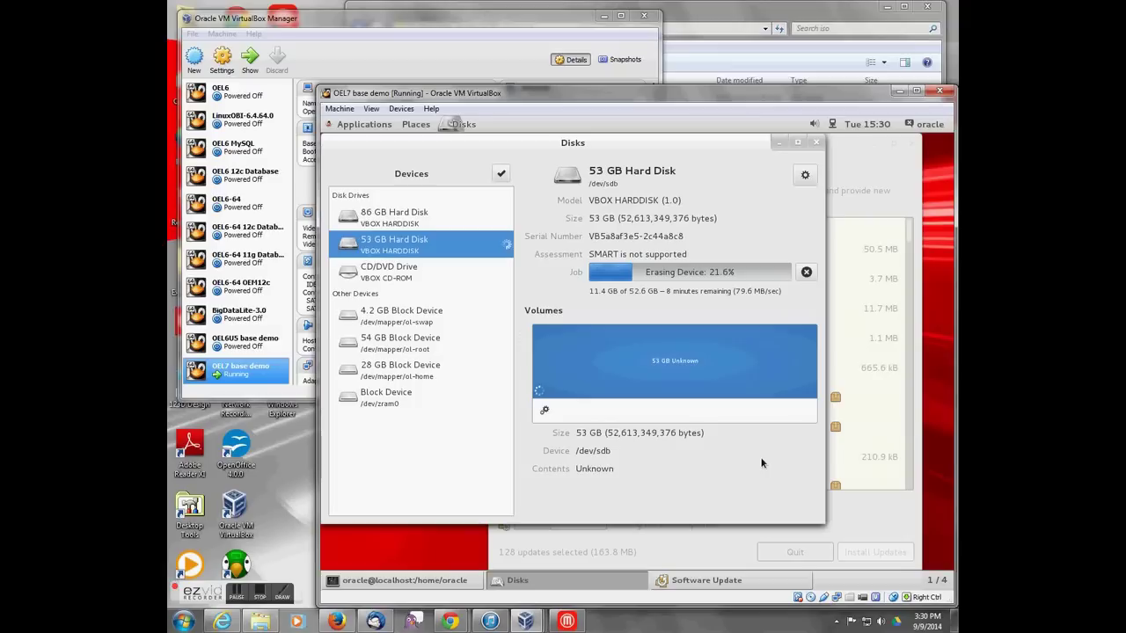
Step: Alternate between Software Update and Disks to monitor the 128 updates and the disk erase past 25%
click(866, 161)
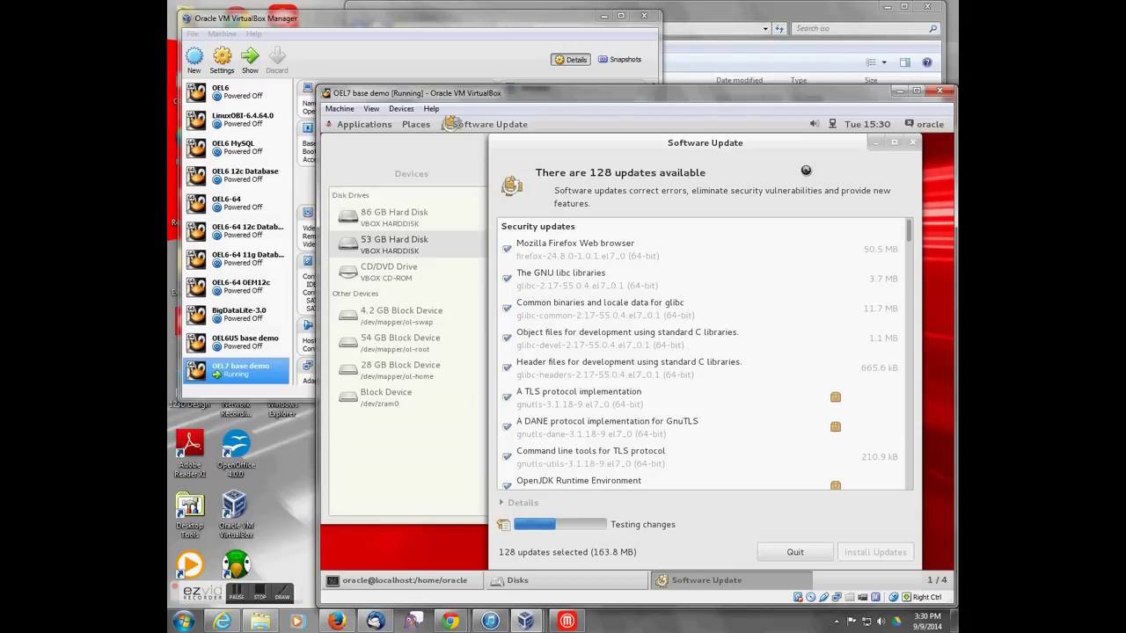
click(398, 145)
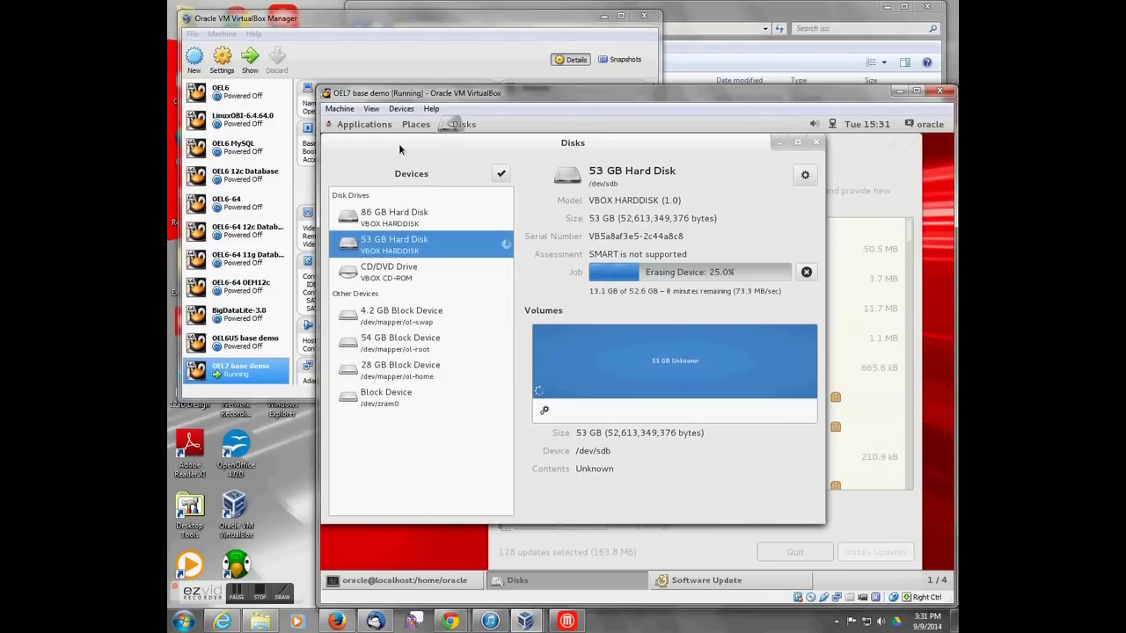
click(895, 180)
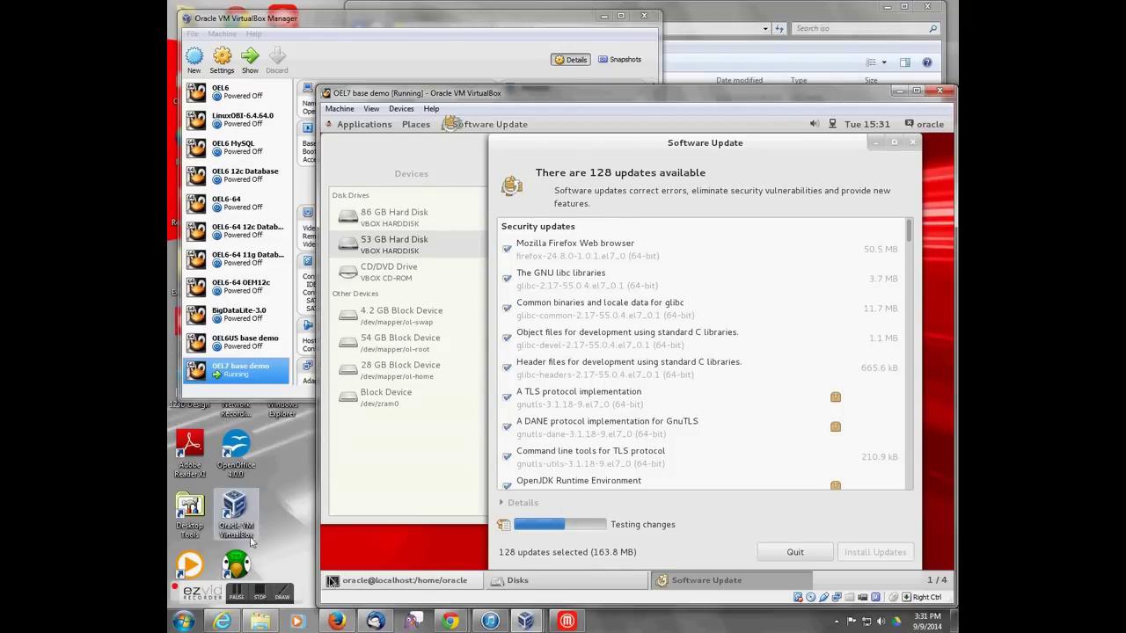
click(235, 590)
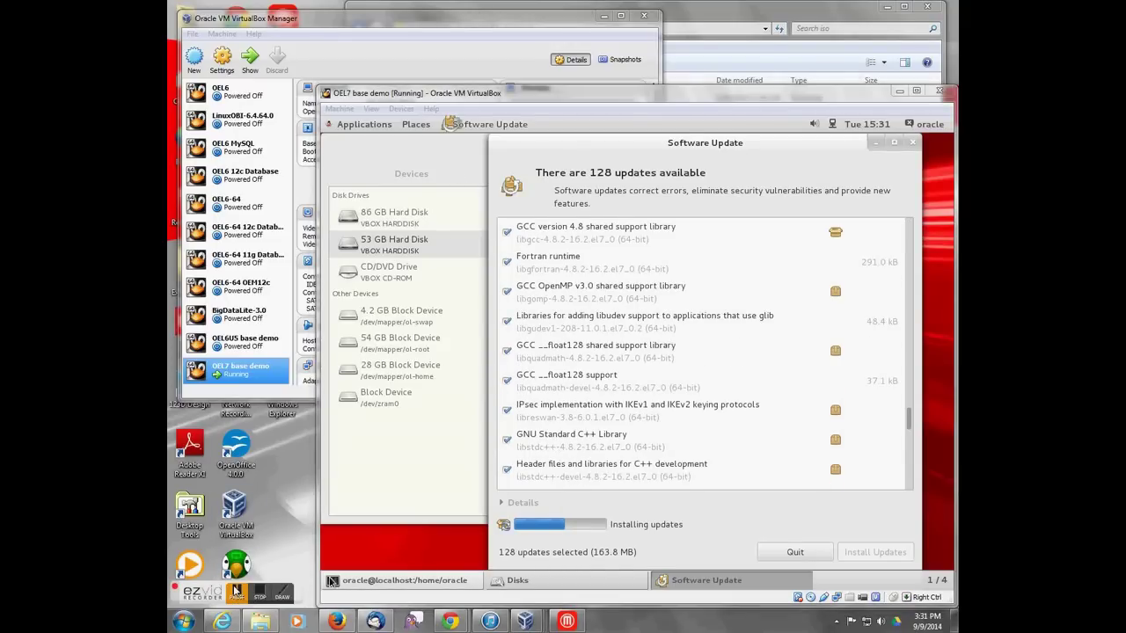